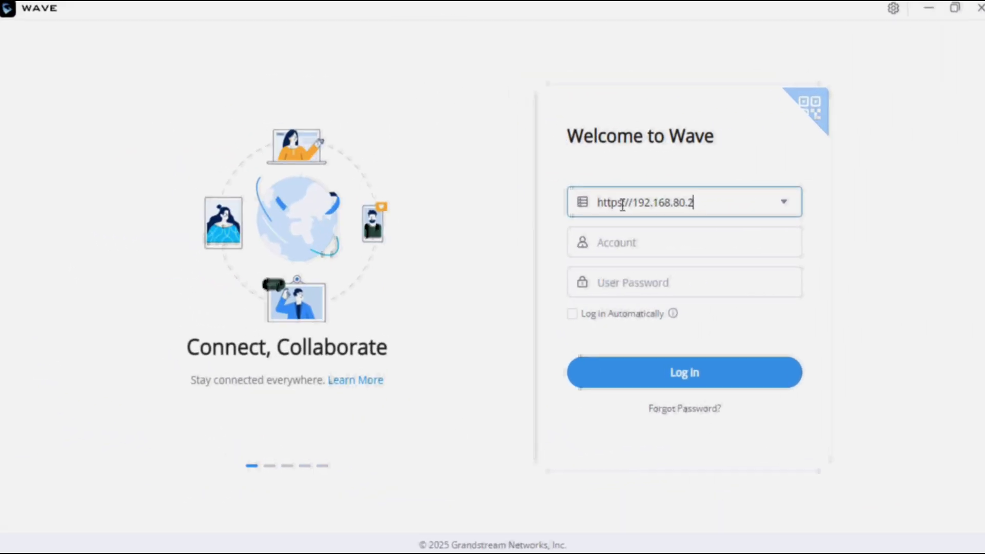
pyautogui.write(':8090')
pyautogui.press('Tab')
pyautogui.write('200')
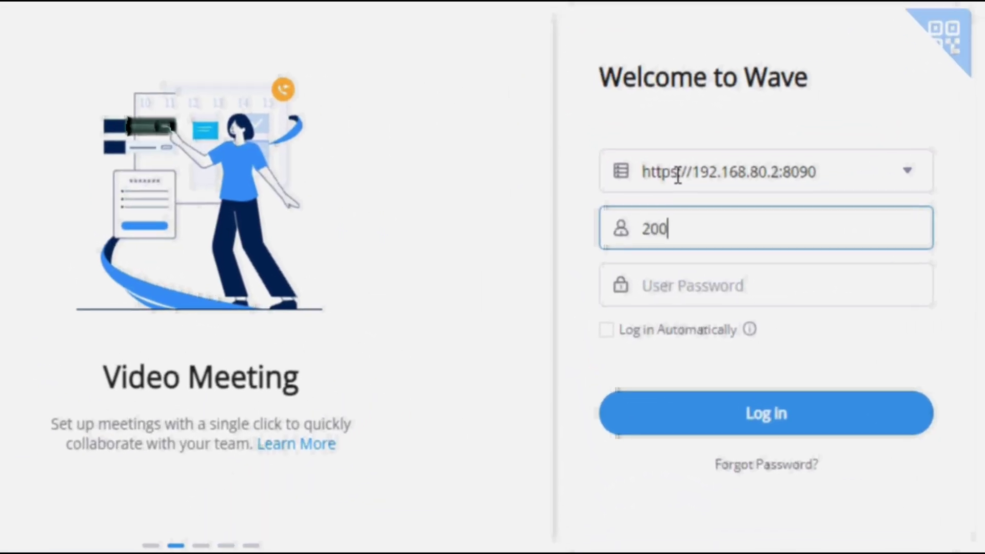
pyautogui.press('Tab')
pyautogui.write('**********')
pyautogui.click(696, 411)
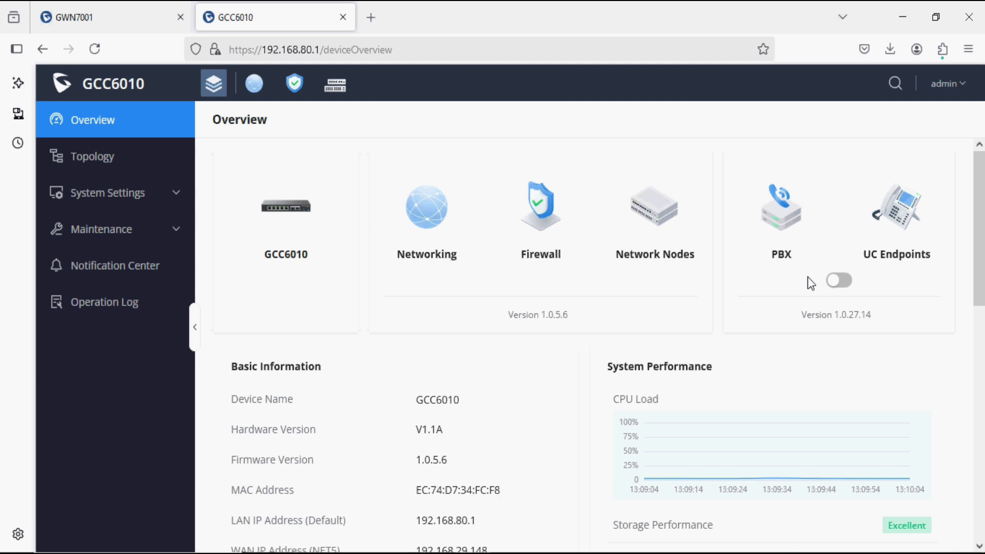
# Enable the PBX from the Overview page using IPv4 address 192.168.80.2.
pyautogui.click(838, 282)
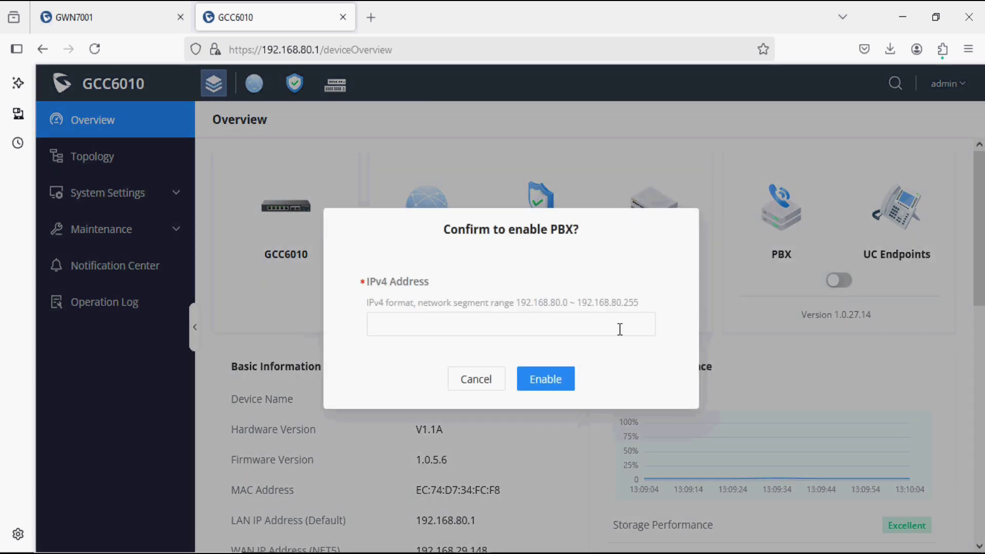
pyautogui.click(543, 333)
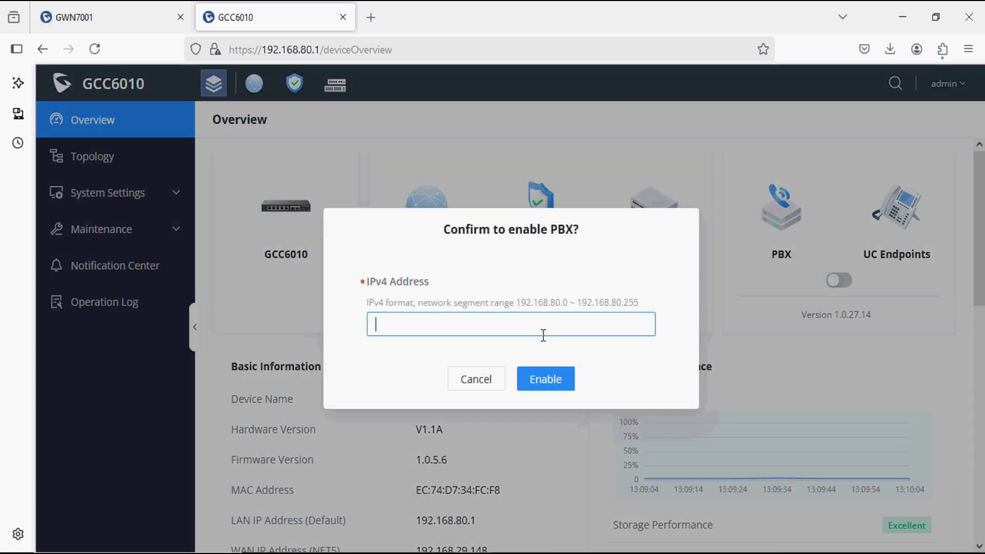
pyautogui.write('192.')
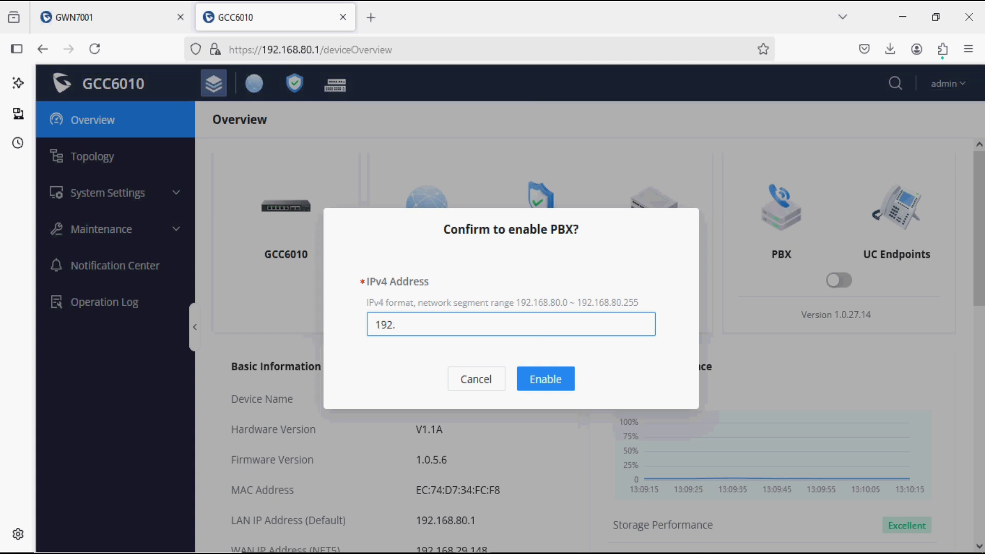
pyautogui.write('168.80.2')
pyautogui.click(552, 392)
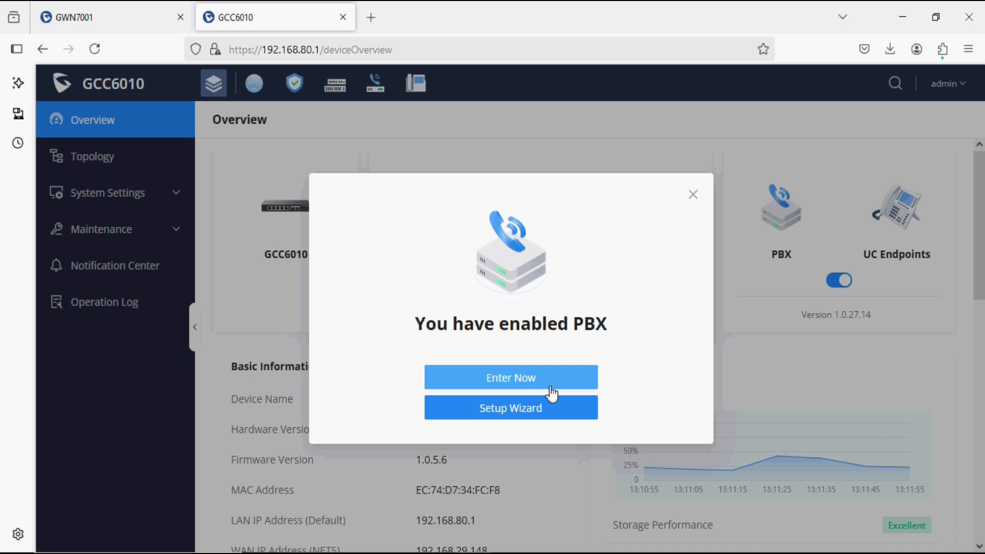
# Launch the Setup Wizard and review Extensions: range on, start 1000, 5 extensions.
pyautogui.click(521, 410)
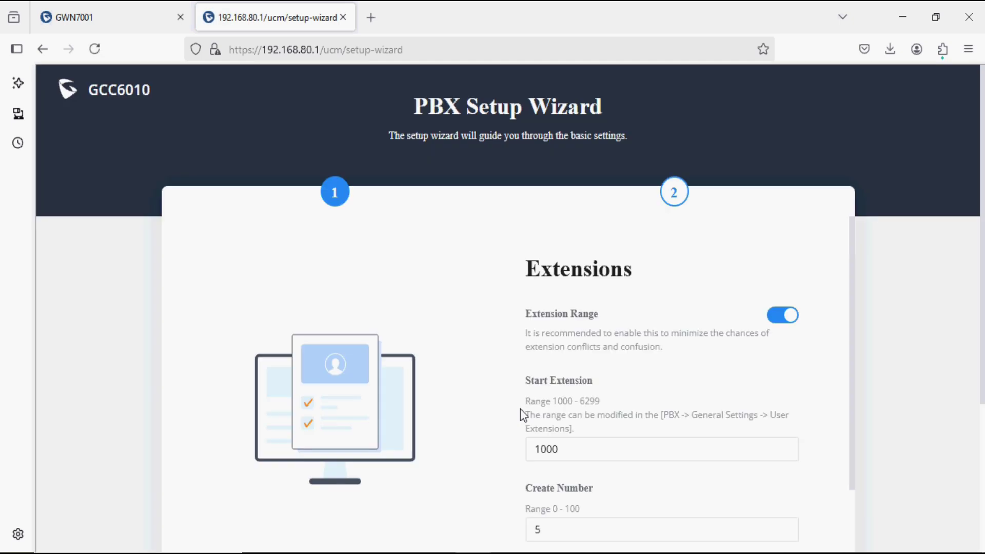
pyautogui.scroll(-3, 520, 409)
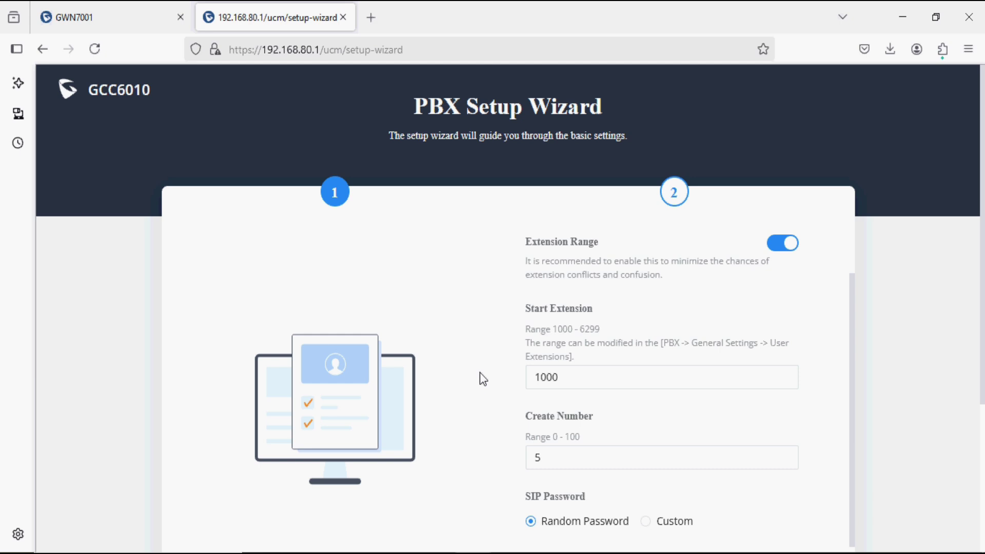
pyautogui.scroll(2, 629, 287)
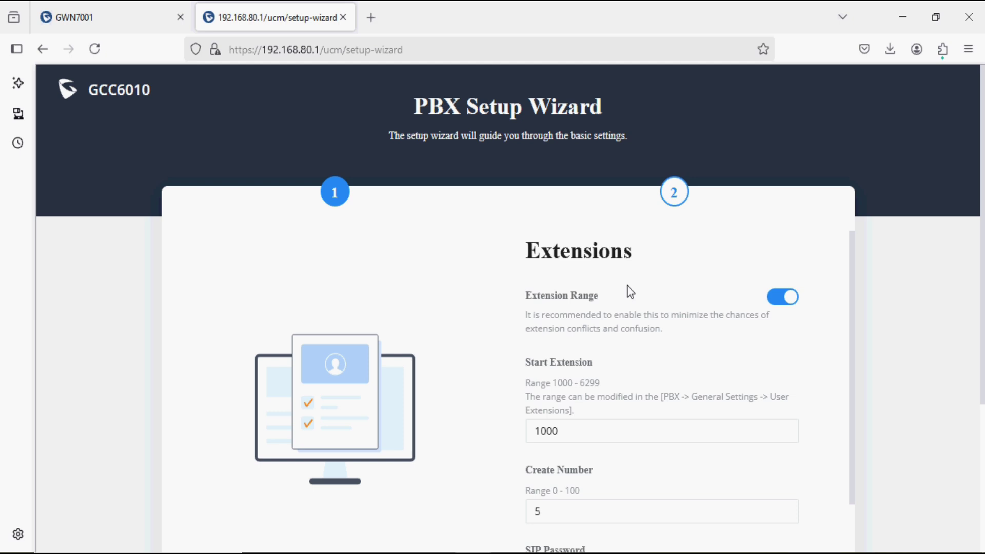
pyautogui.scroll(-5, 630, 292)
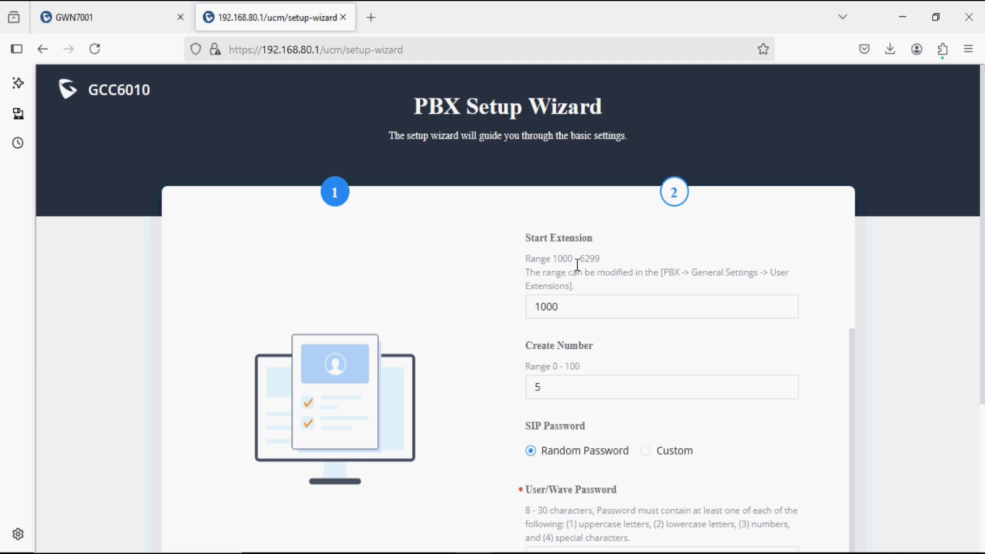
pyautogui.click(582, 303)
pyautogui.scroll(3, 611, 272)
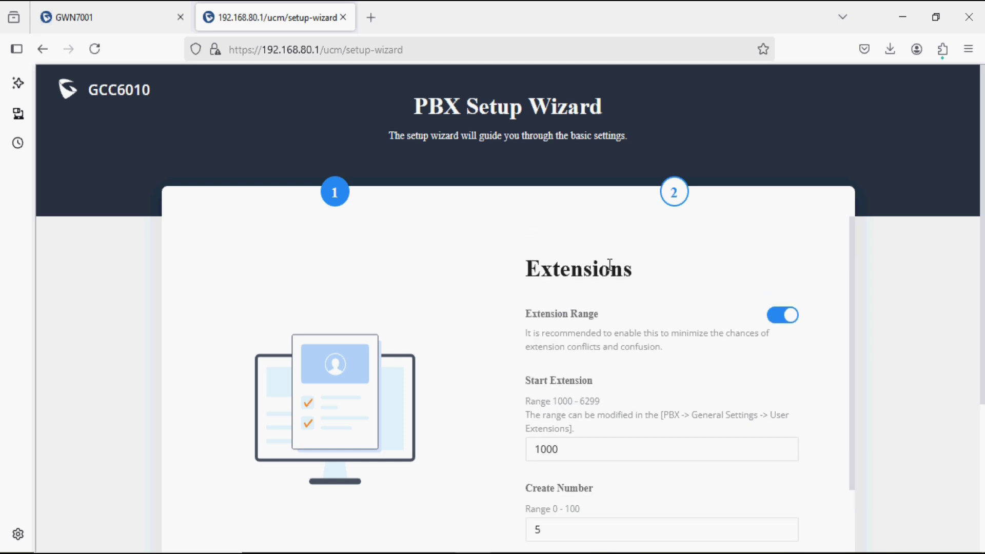
# Turn off Extension Range, set Start Extension to 200 and Create Number to 10.
pyautogui.click(779, 319)
pyautogui.click(582, 449)
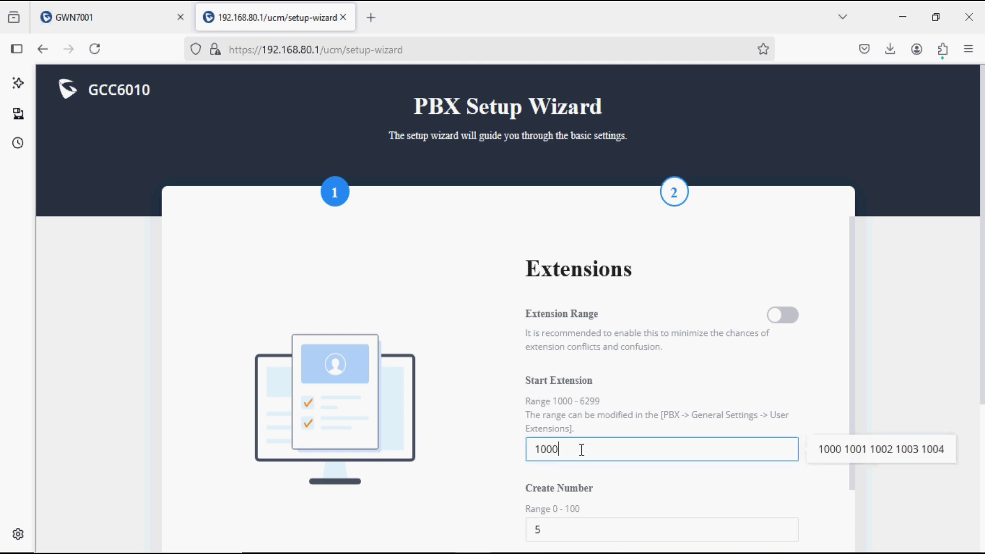
pyautogui.press('BackSpace')
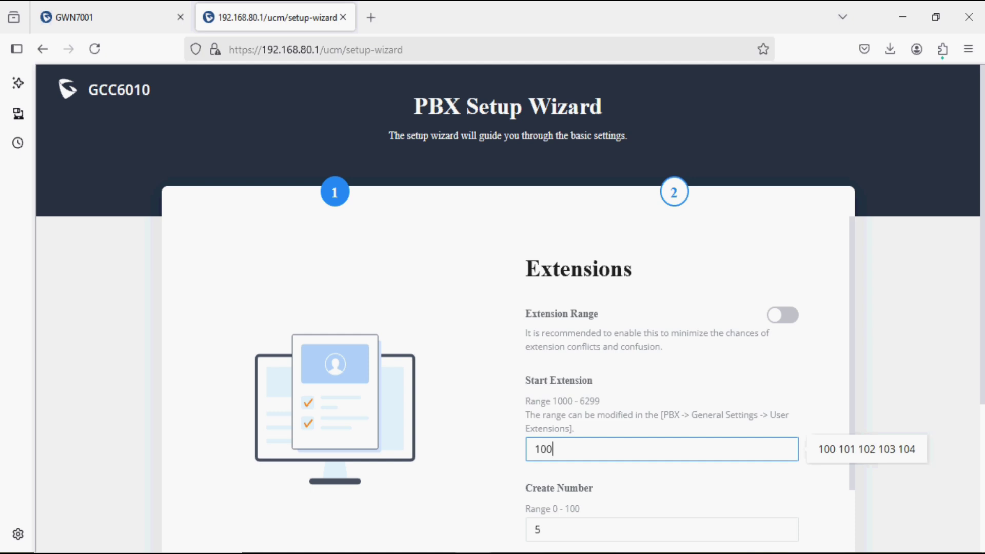
pyautogui.press('BackSpace')
pyautogui.press('BackSpace')
pyautogui.press('BackSpace')
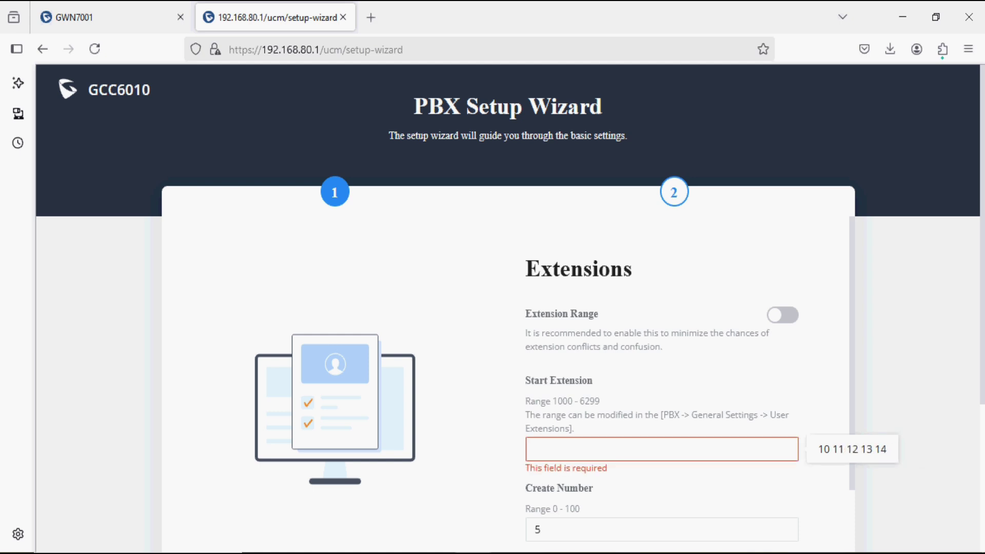
pyautogui.write('200')
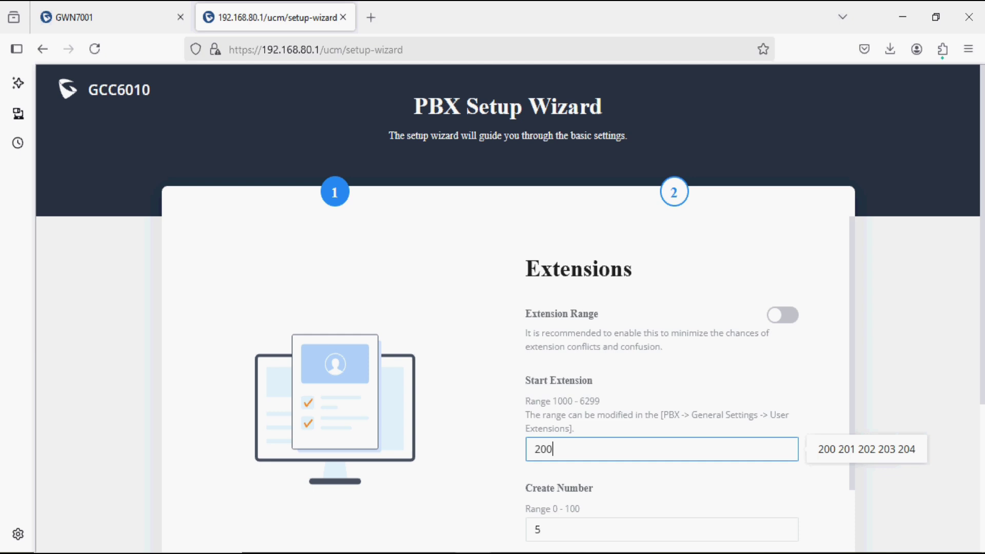
pyautogui.click(617, 409)
pyautogui.scroll(-2, 618, 411)
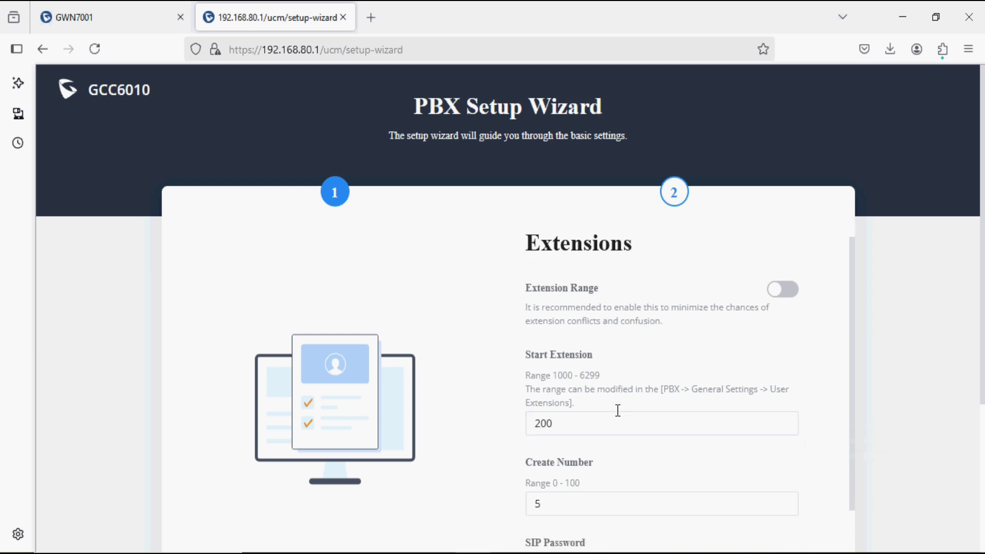
pyautogui.click(563, 435)
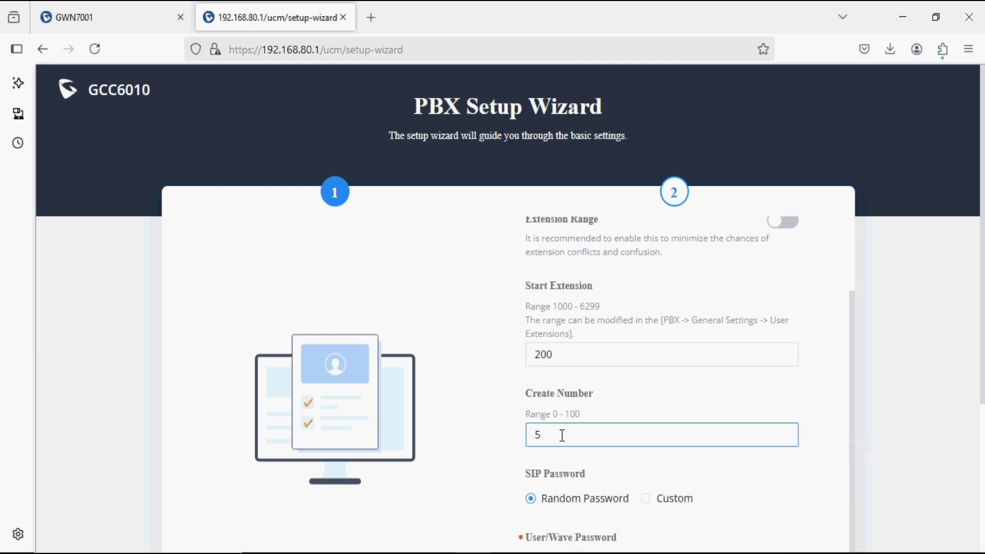
pyautogui.press('BackSpace')
pyautogui.write('10')
pyautogui.scroll(-1, 686, 382)
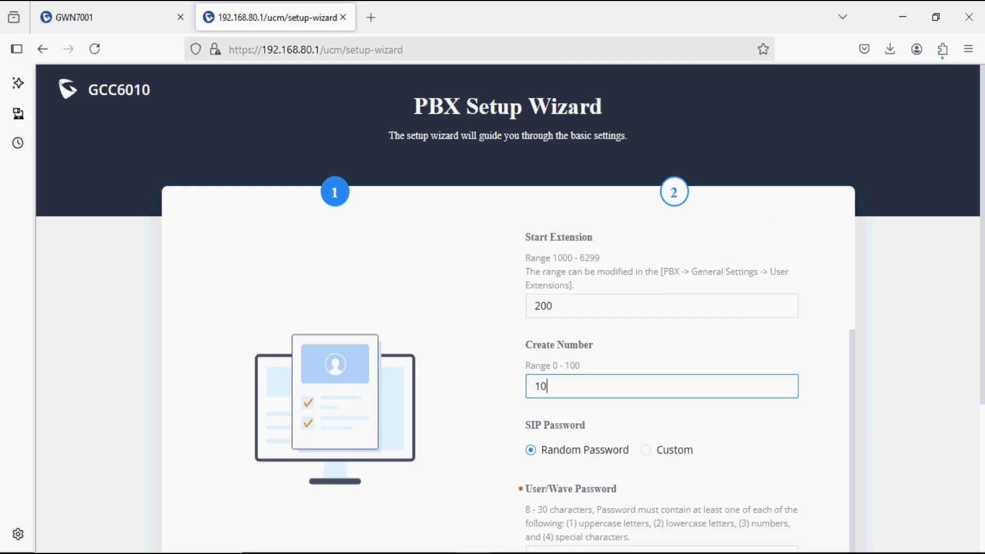
# Switch the SIP Password to Custom and enter the custom password.
pyautogui.click(647, 452)
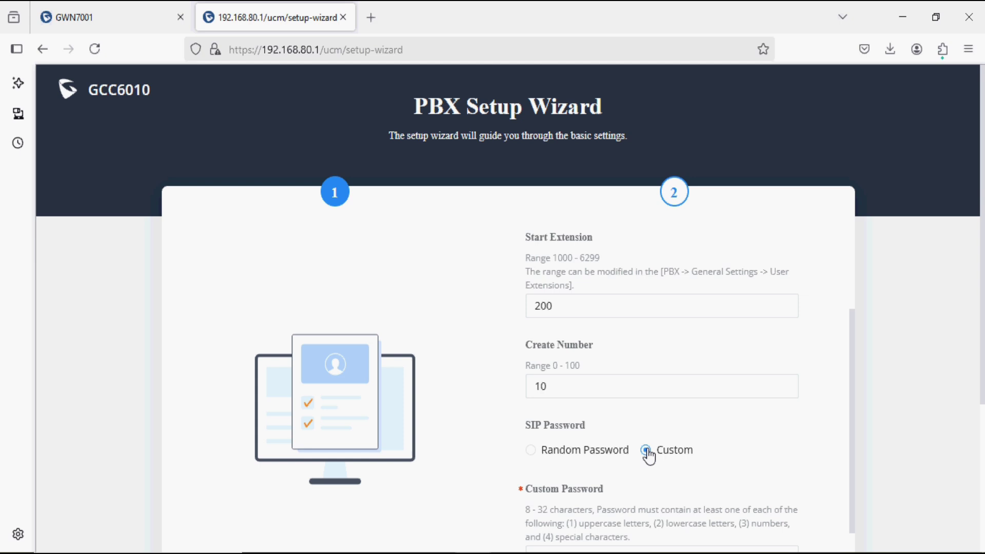
pyautogui.scroll(-2, 649, 456)
pyautogui.click(648, 452)
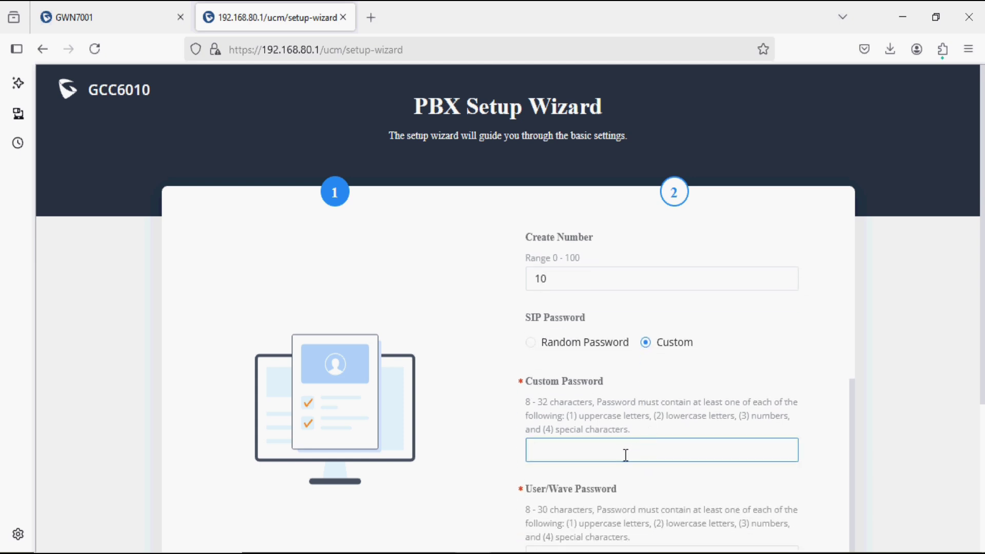
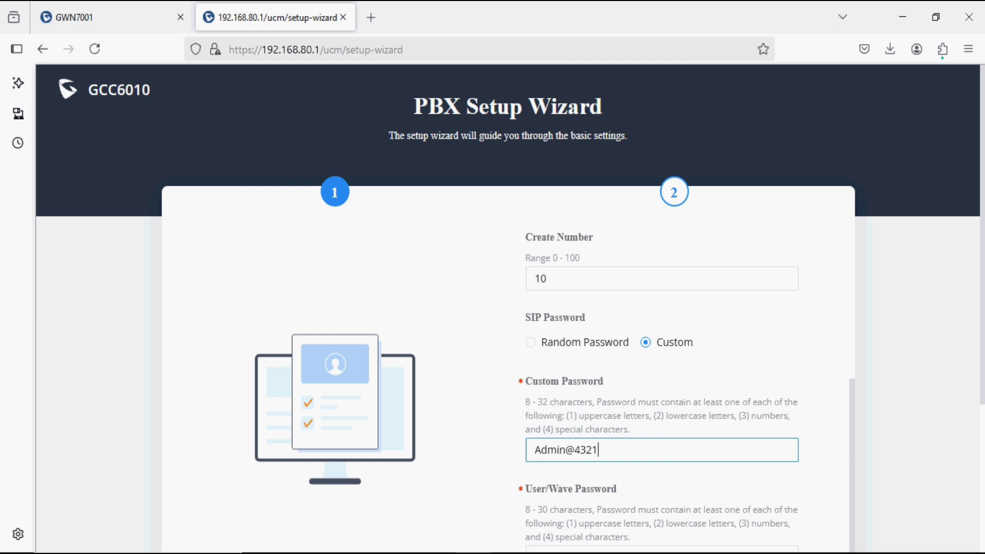
# Replace the generated User/Wave password with the same custom password.
pyautogui.scroll(-4, 508, 308)
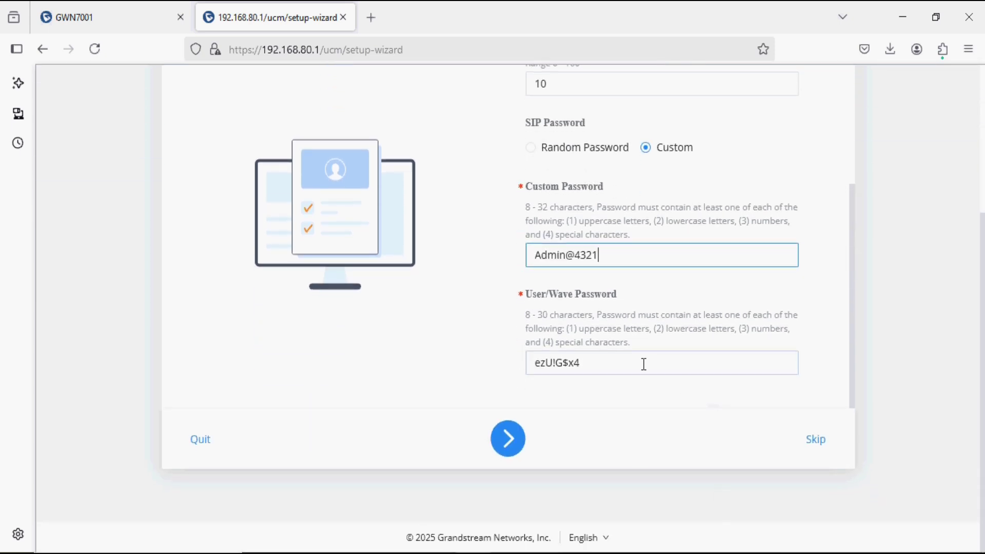
pyautogui.moveTo(639, 364); pyautogui.dragTo(510, 358)
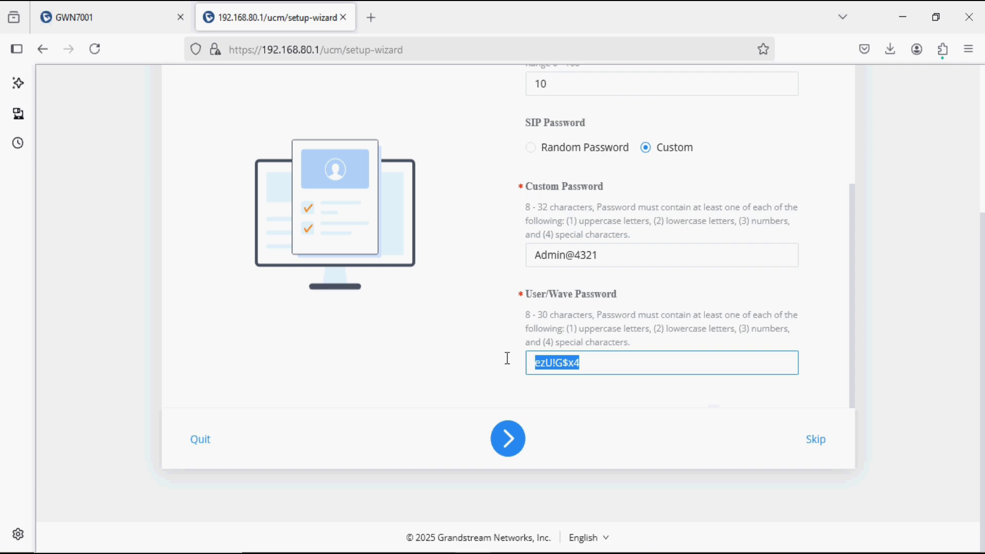
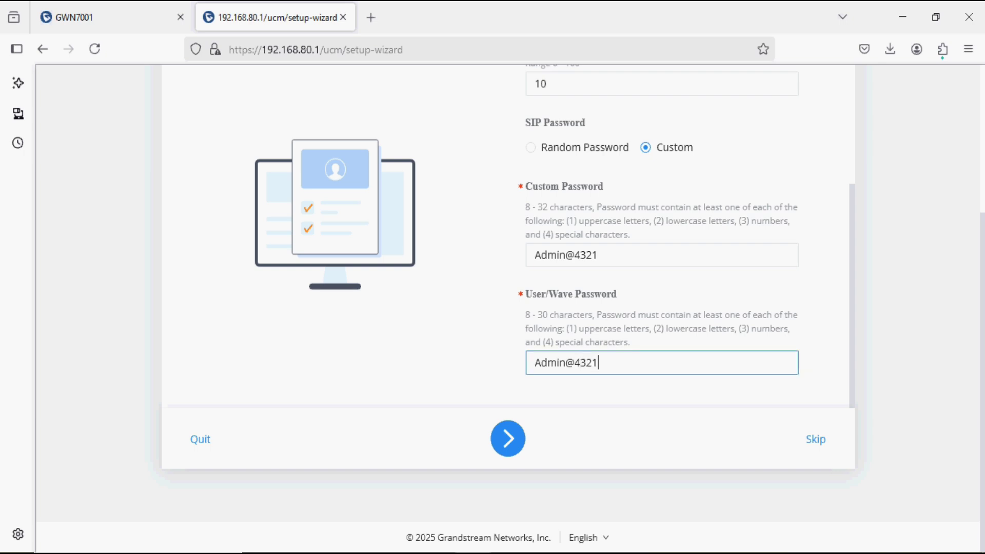
# Skip Trunks/Routes, finish the wizard and go to the PBX Dashboard with Use Now.
pyautogui.click(518, 444)
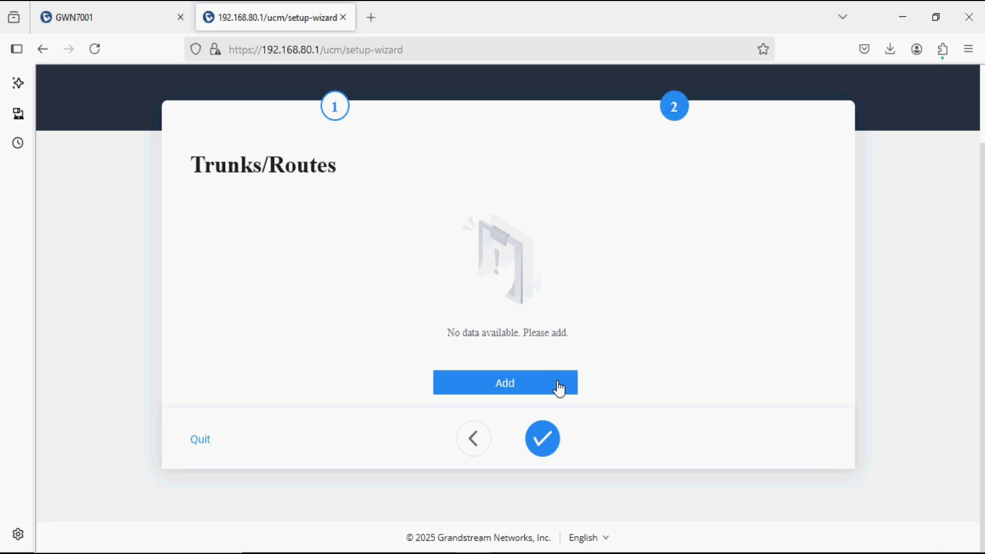
pyautogui.click(551, 444)
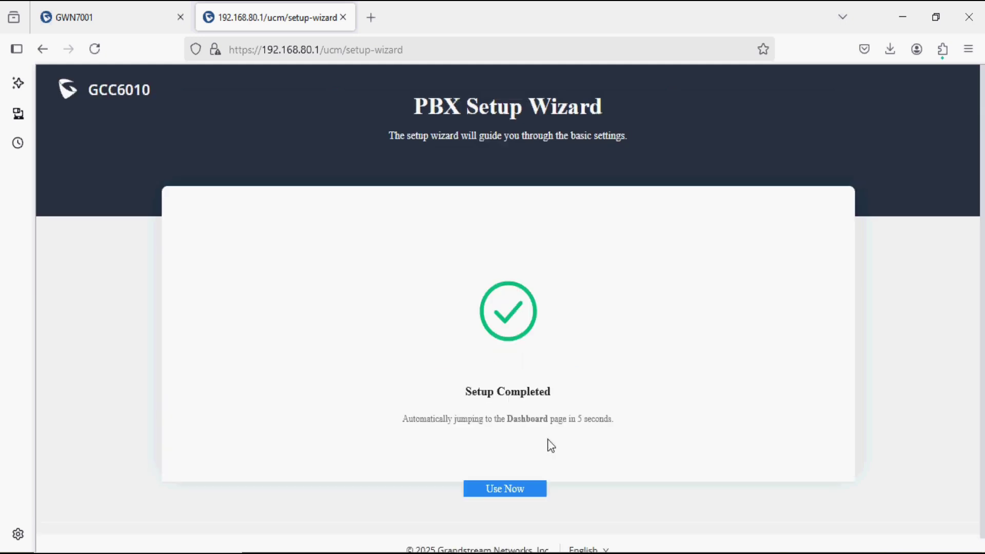
pyautogui.scroll(-1, 551, 445)
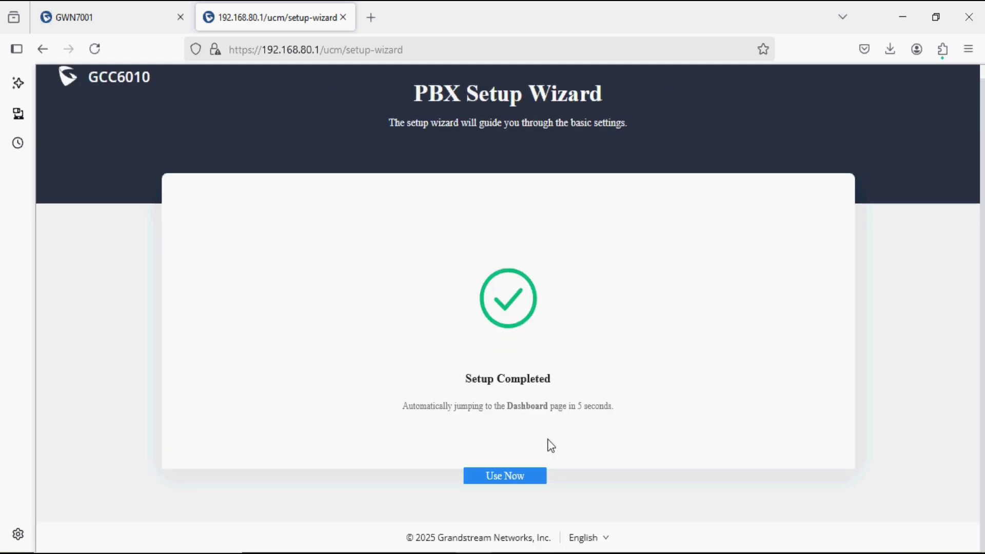
pyautogui.click(504, 476)
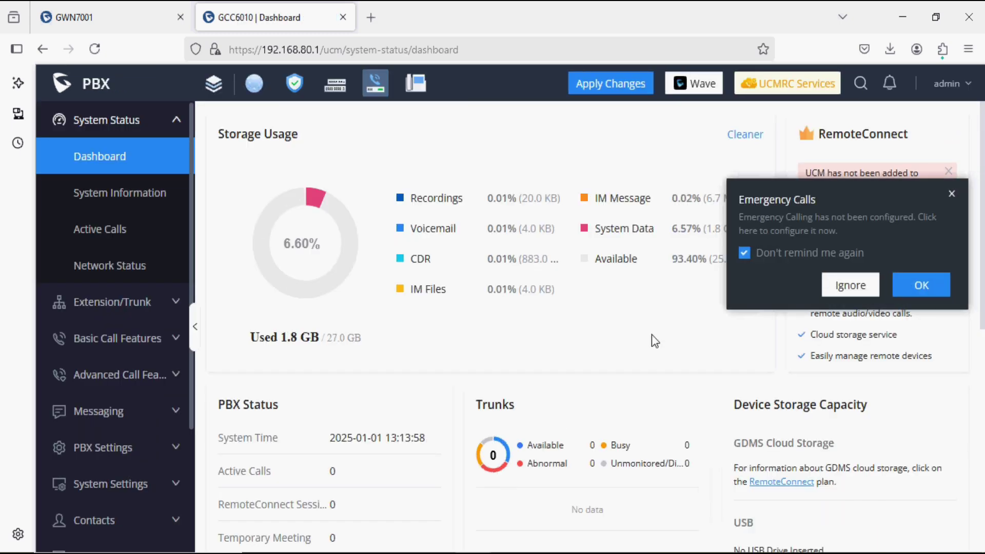
pyautogui.click(844, 288)
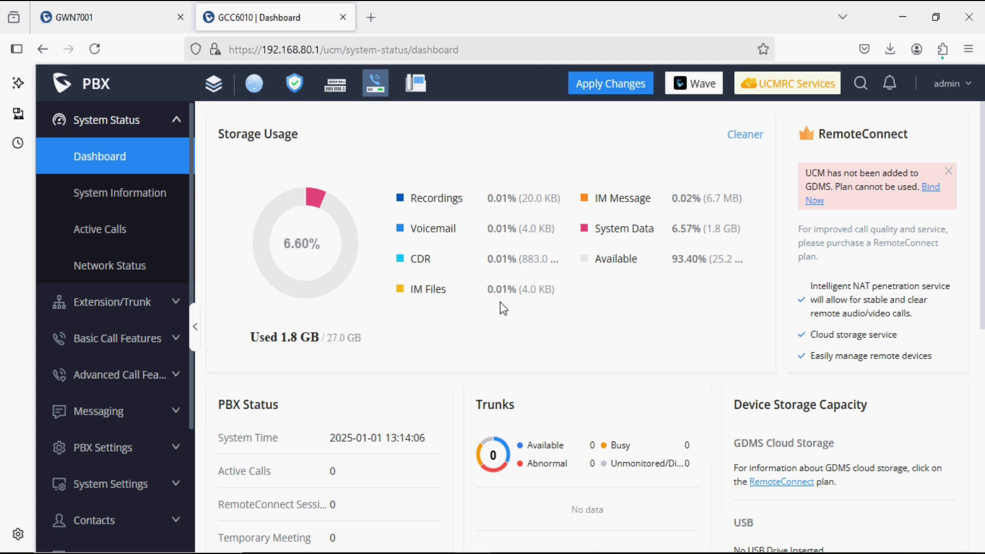
pyautogui.scroll(-2, 502, 307)
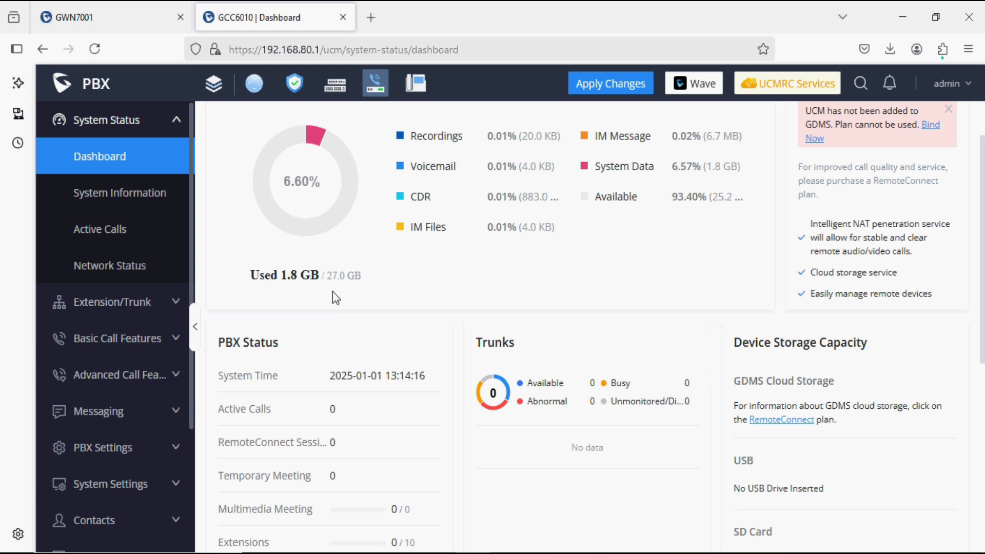
pyautogui.scroll(-3, 333, 291)
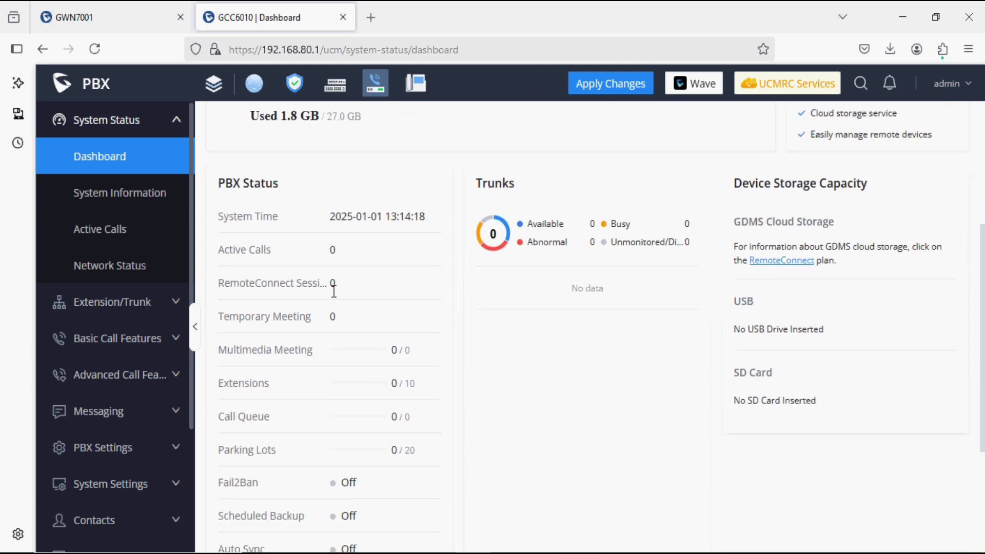
pyautogui.scroll(-1, 333, 291)
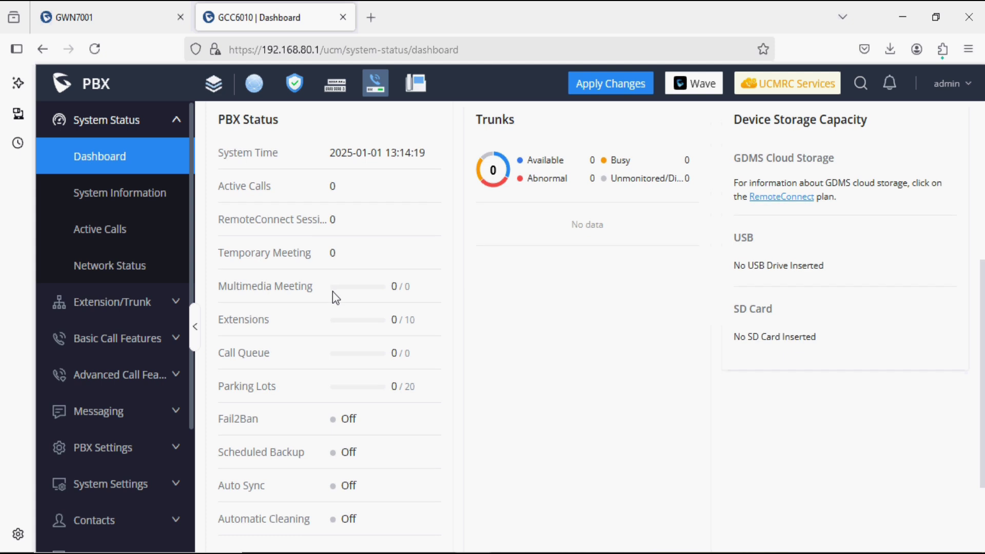
pyautogui.scroll(-2, 333, 291)
pyautogui.scroll(5, 333, 292)
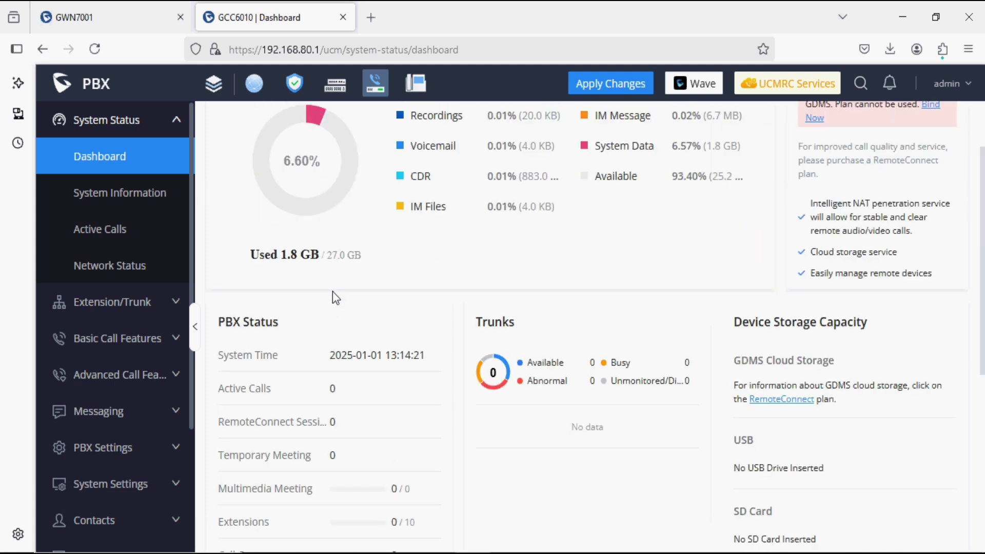
pyautogui.scroll(2, 333, 291)
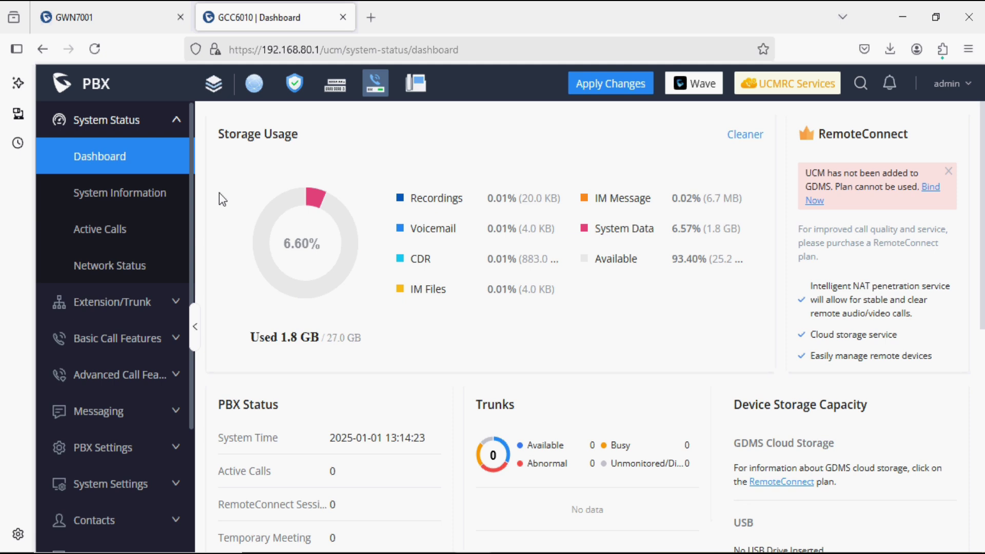
# Check System Information (firmware 1.0.27.14) and LAN Network details, then view the empty Active Calls list.
pyautogui.click(150, 196)
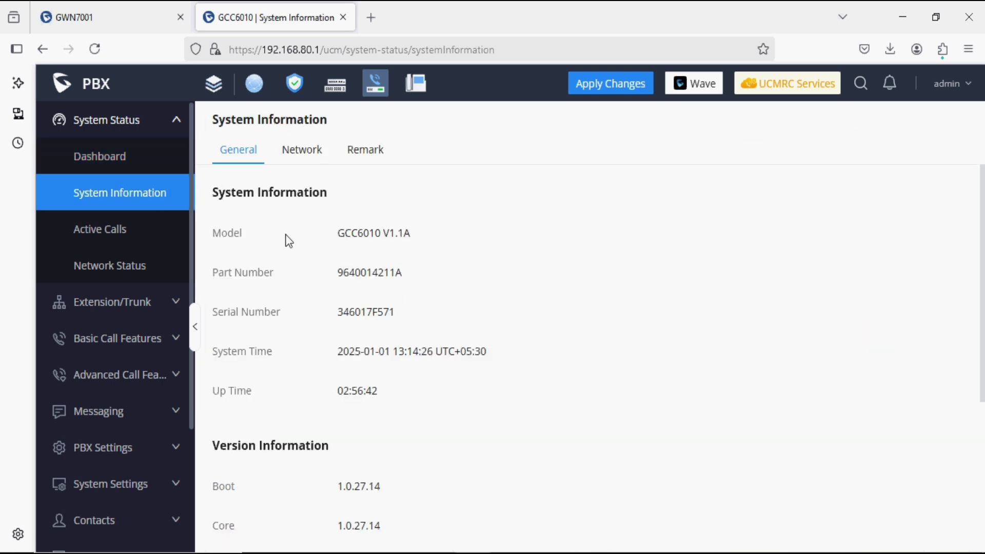
pyautogui.scroll(-4, 288, 241)
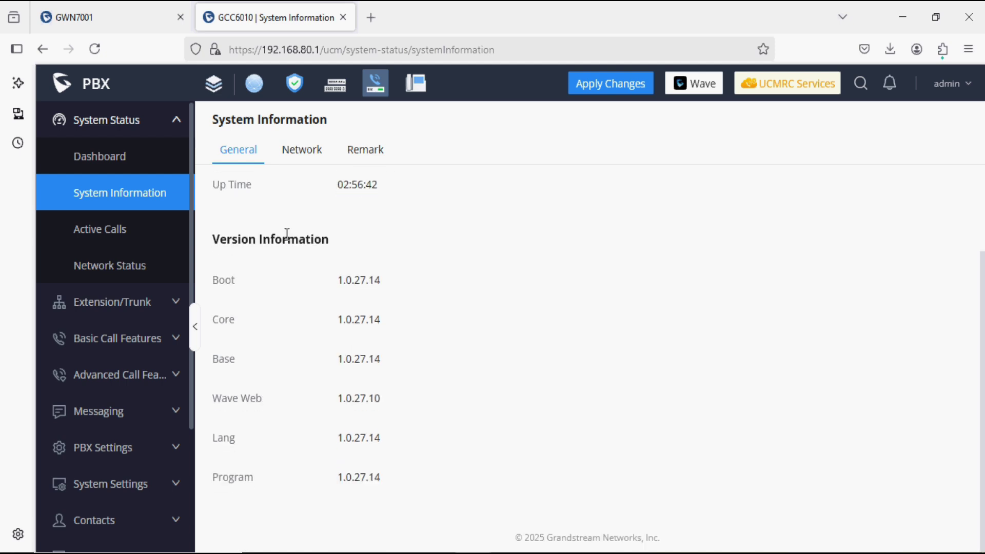
pyautogui.click(299, 151)
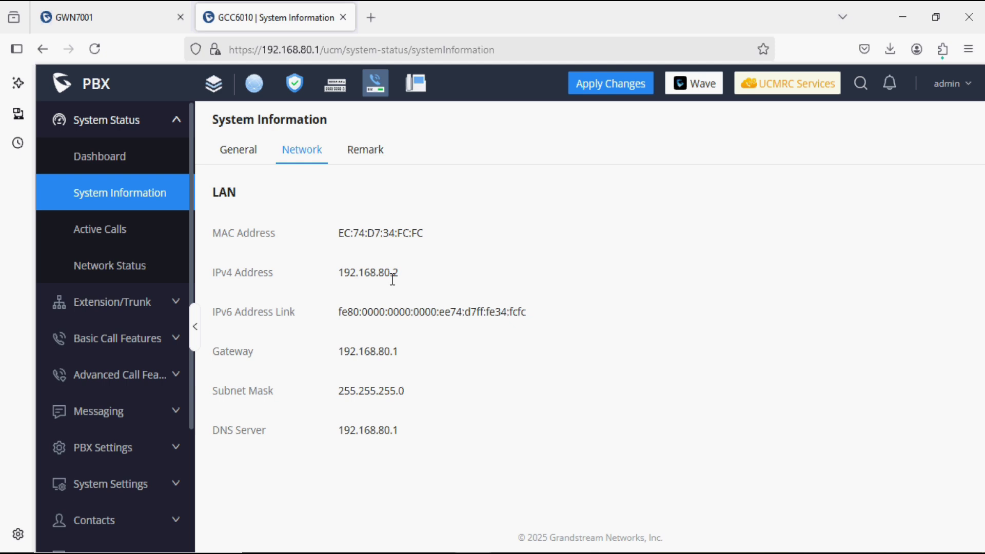
pyautogui.click(155, 241)
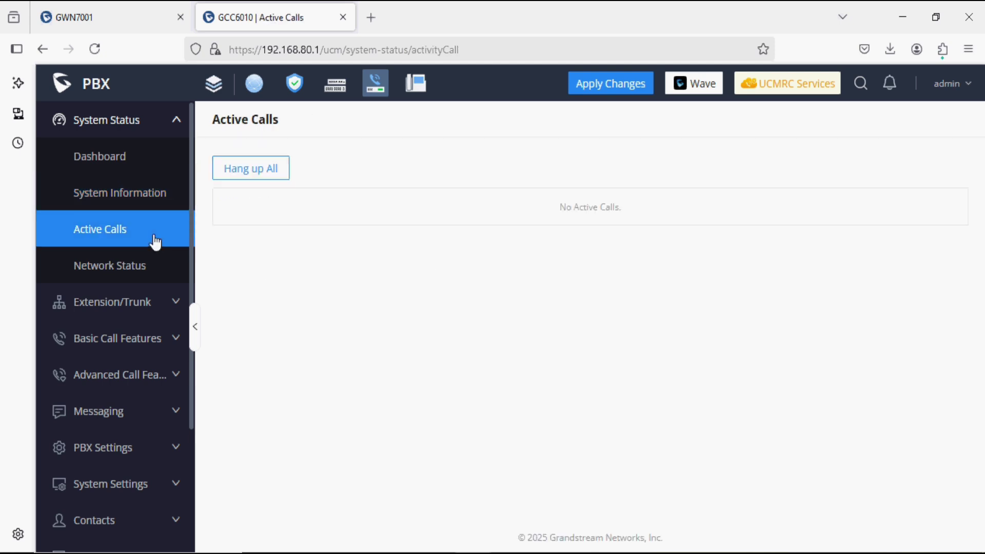
# Expand Extension/Trunk and show the Extensions list of ten extensions from 200.
pyautogui.click(157, 314)
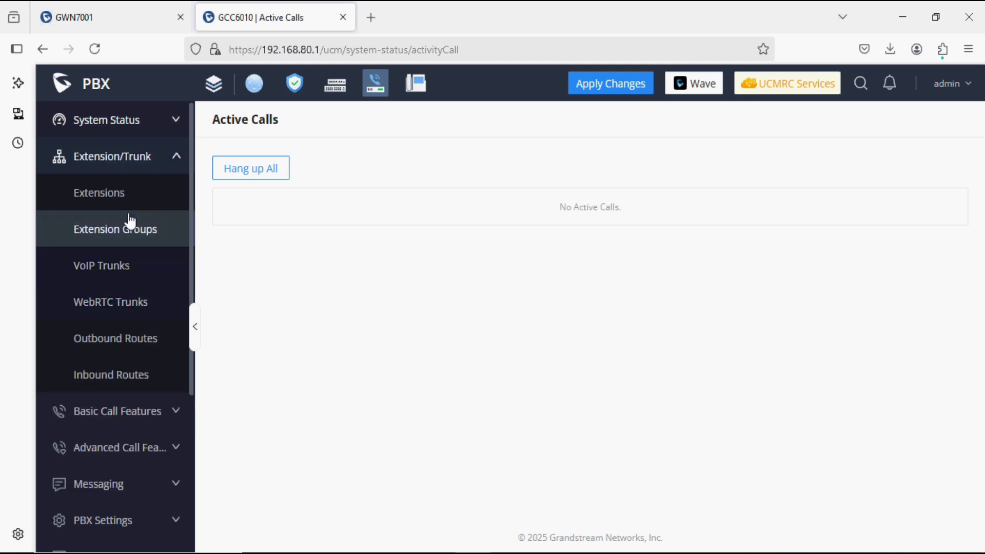
pyautogui.click(128, 212)
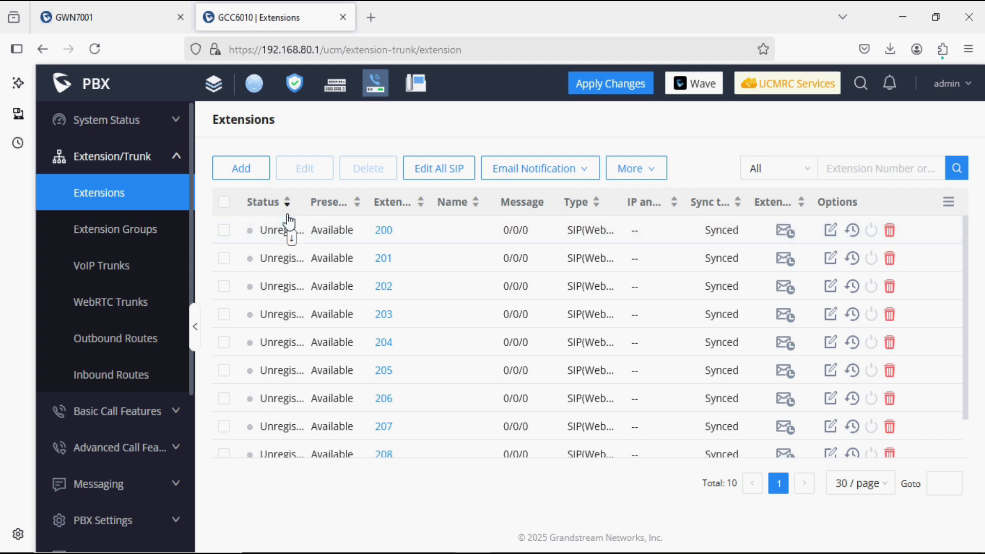
# Start a new extension in Batch mode: 5 extensions from 1000, incrementing by 1.
pyautogui.click(243, 173)
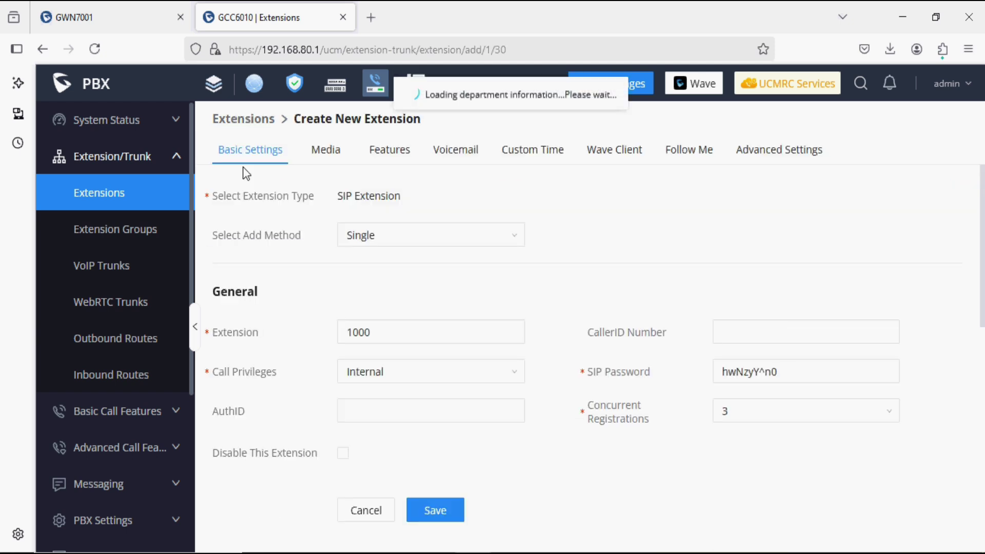
pyautogui.click(407, 238)
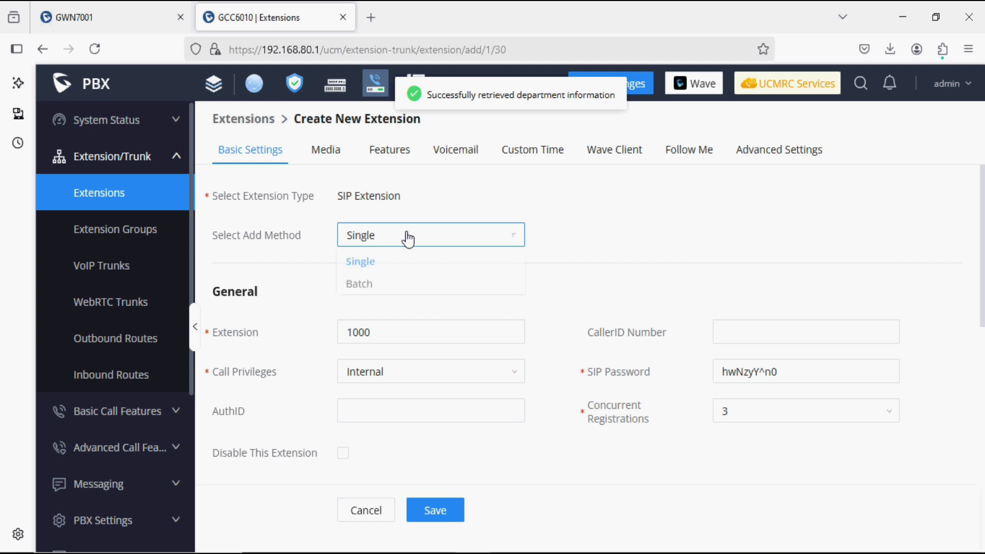
pyautogui.click(378, 285)
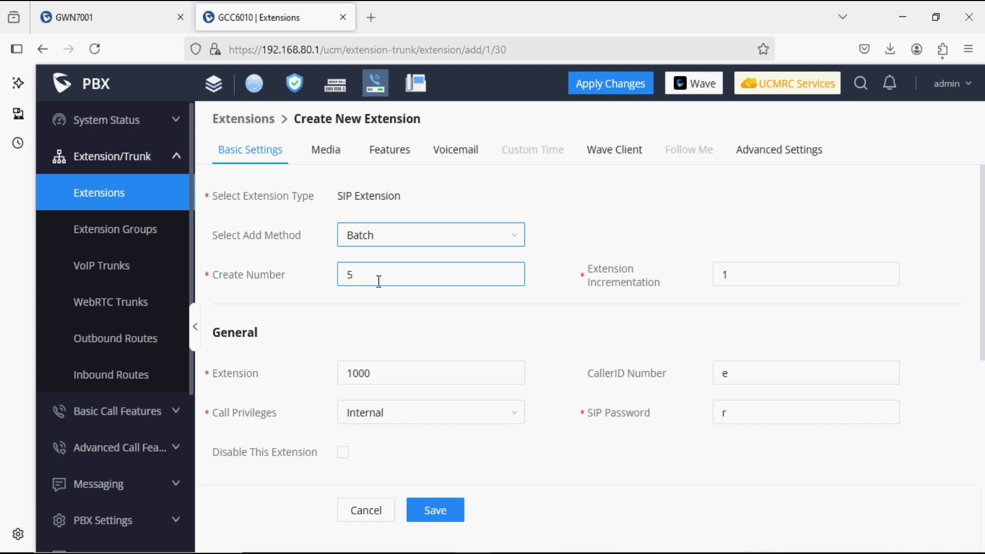
pyautogui.scroll(-1, 379, 282)
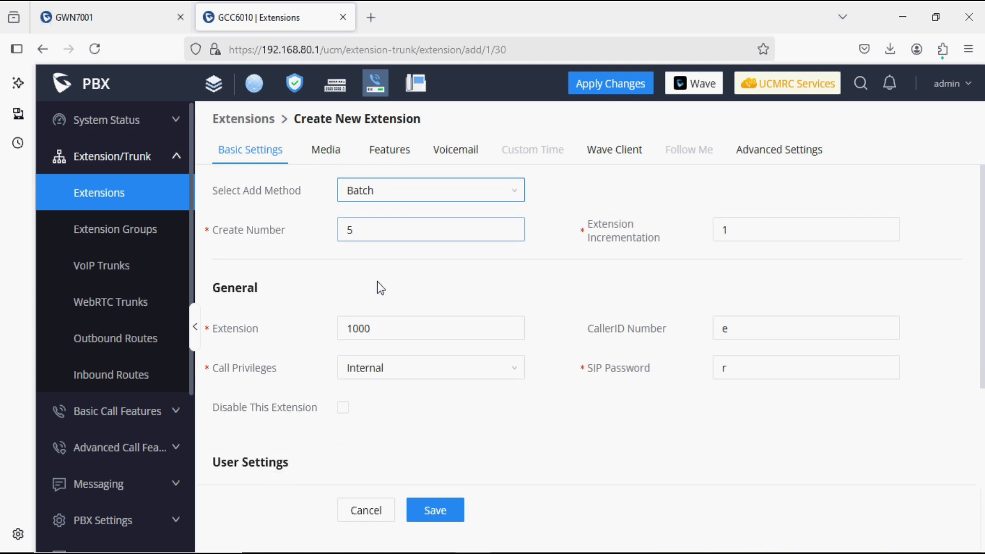
pyautogui.click(442, 337)
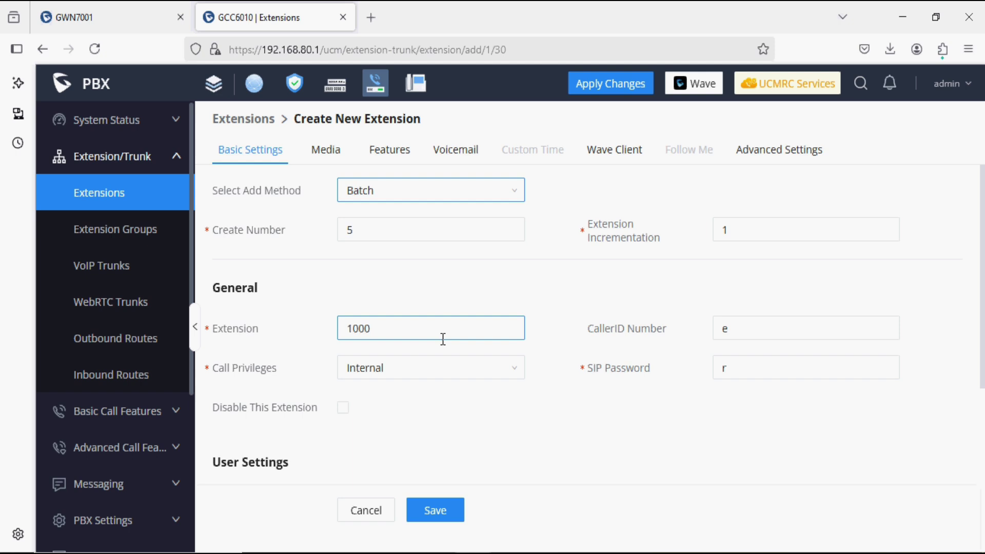
pyautogui.click(567, 295)
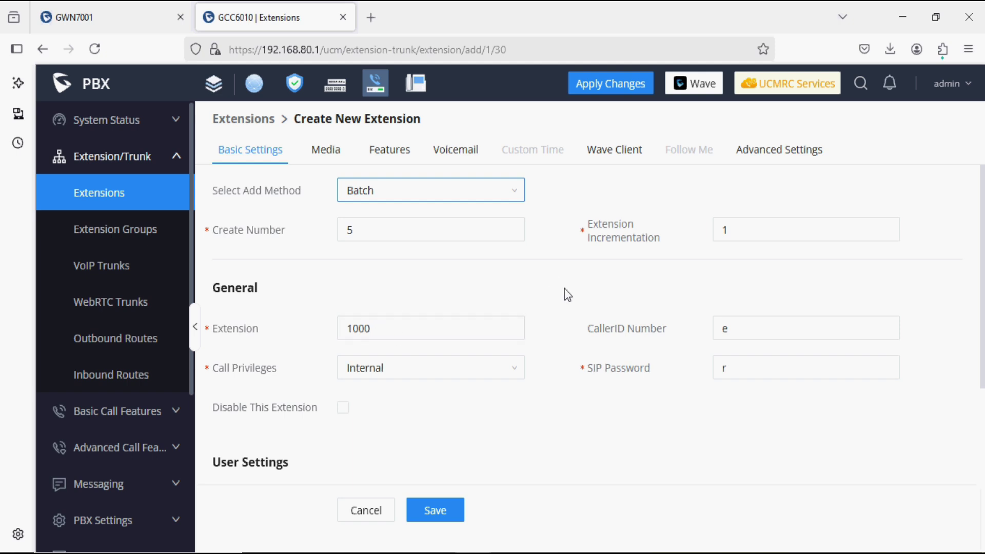
pyautogui.click(767, 364)
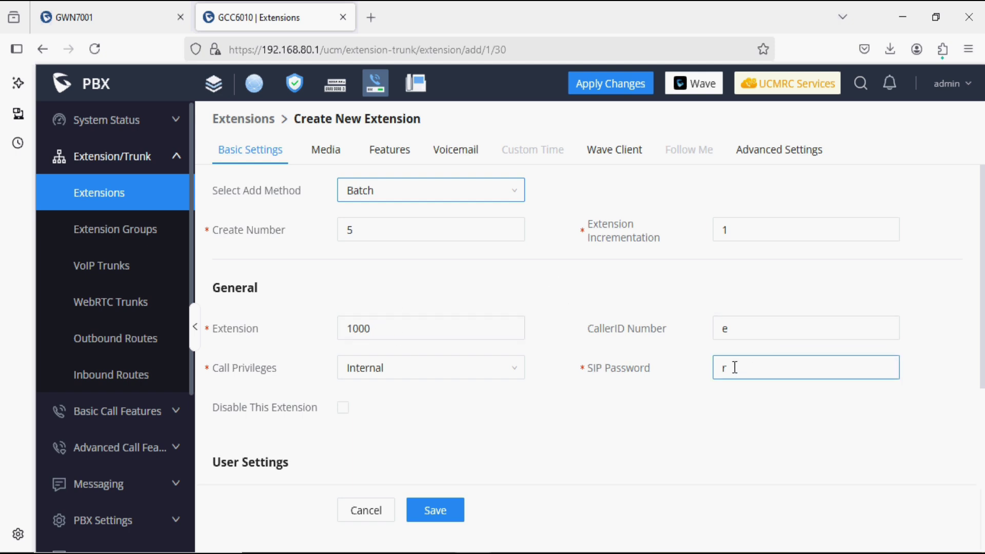
# Cancel the batch extension form and bring up Edit All SIP at its Media settings.
pyautogui.click(377, 520)
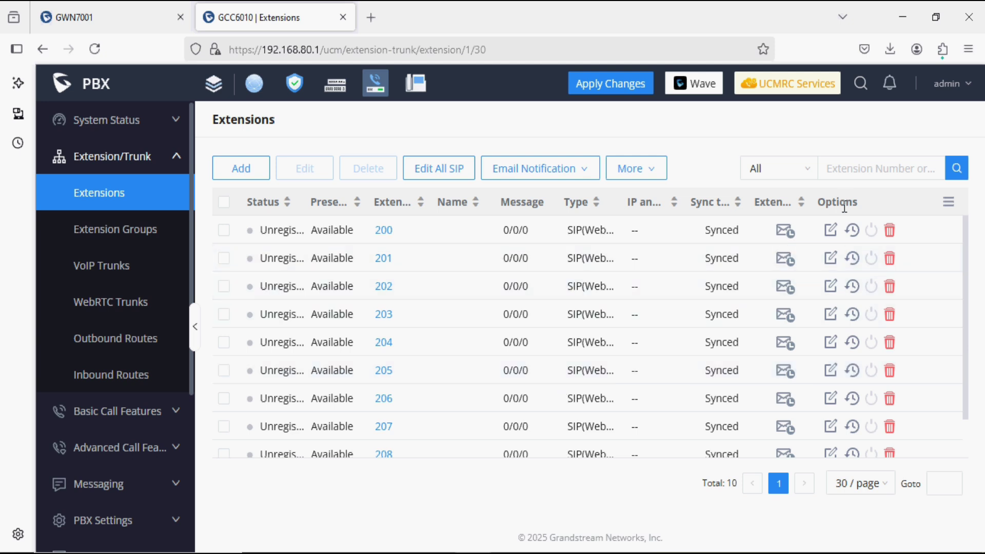
pyautogui.click(450, 177)
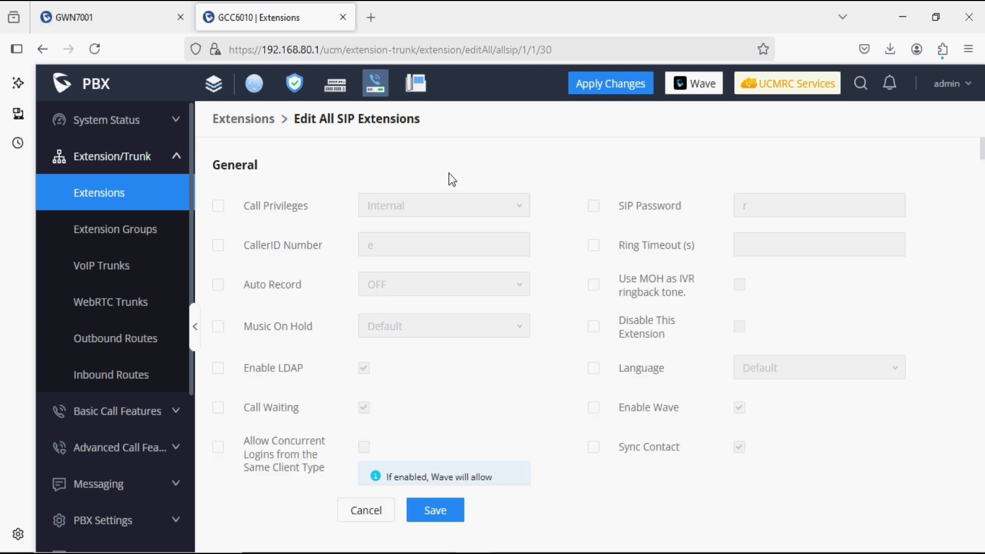
pyautogui.scroll(-6, 485, 371)
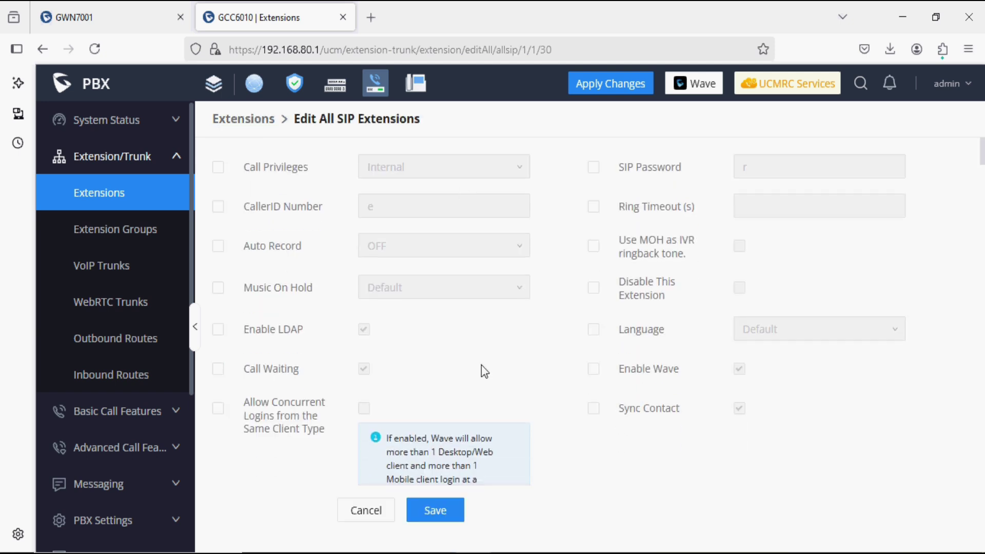
pyautogui.scroll(-6, 483, 366)
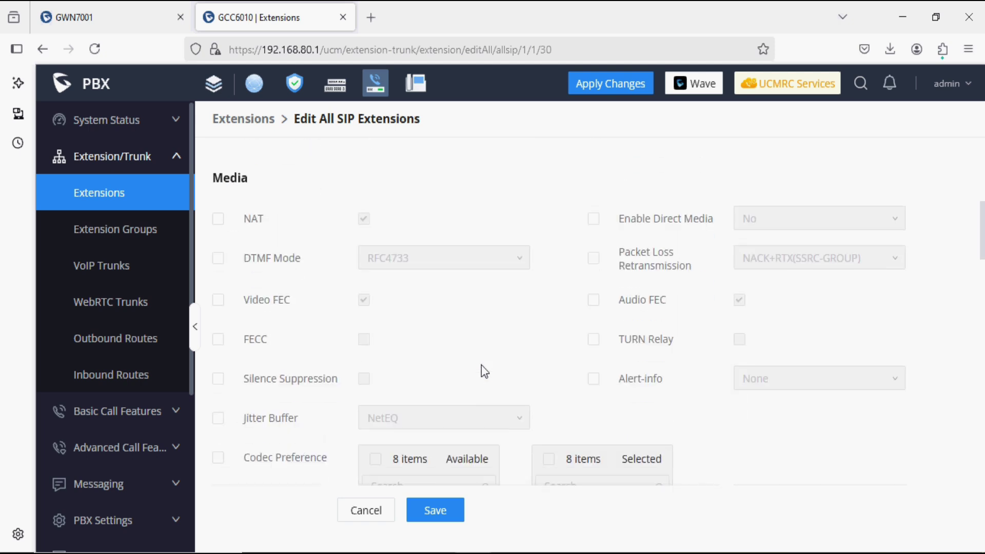
# Mark Video FEC and Audio FEC for change and disable both.
pyautogui.click(221, 302)
pyautogui.click(365, 301)
pyautogui.click(593, 300)
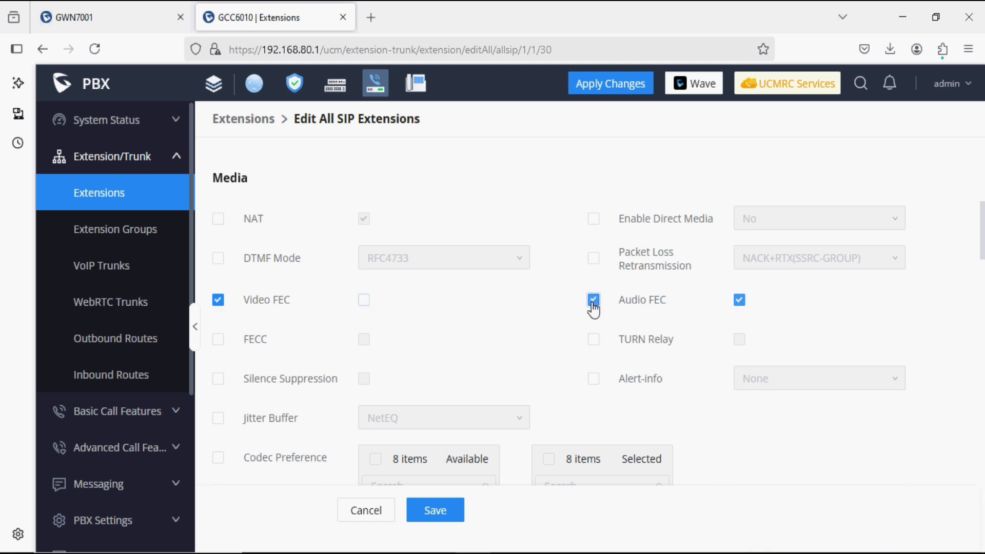
pyautogui.click(740, 301)
# Include codec preference in the bulk edit, keeping only PCMU, PCMA and H.264 selected.
pyautogui.scroll(-3, 559, 371)
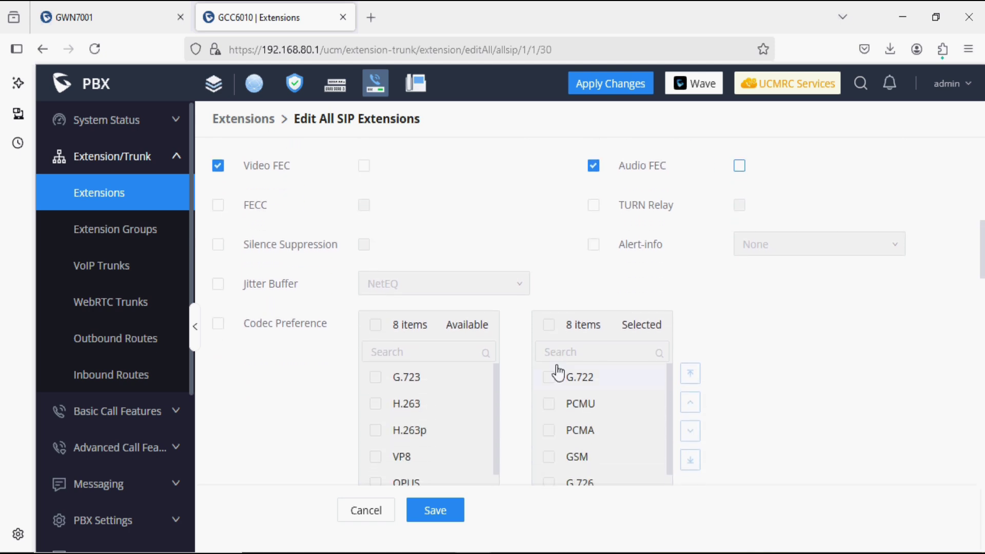
pyautogui.click(218, 323)
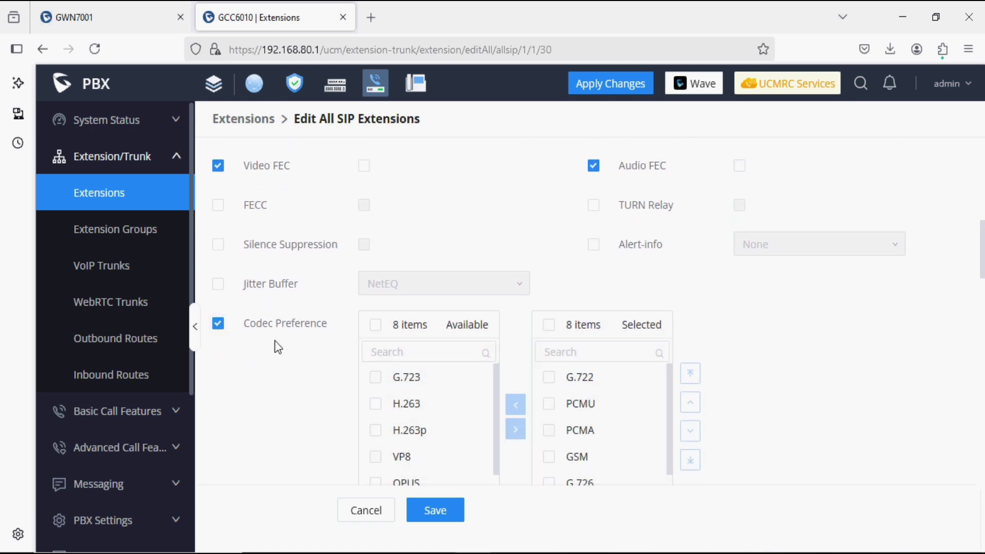
pyautogui.click(549, 326)
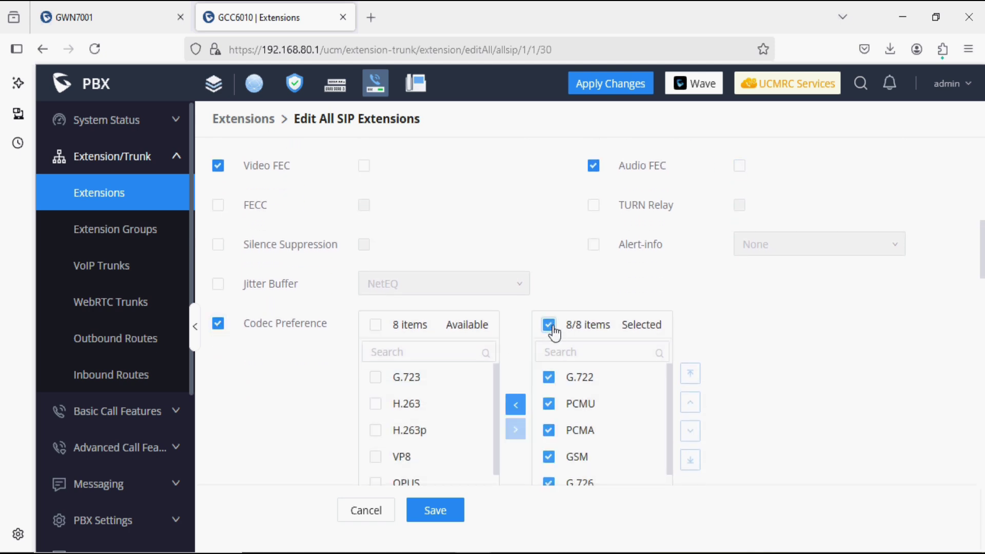
pyautogui.click(549, 404)
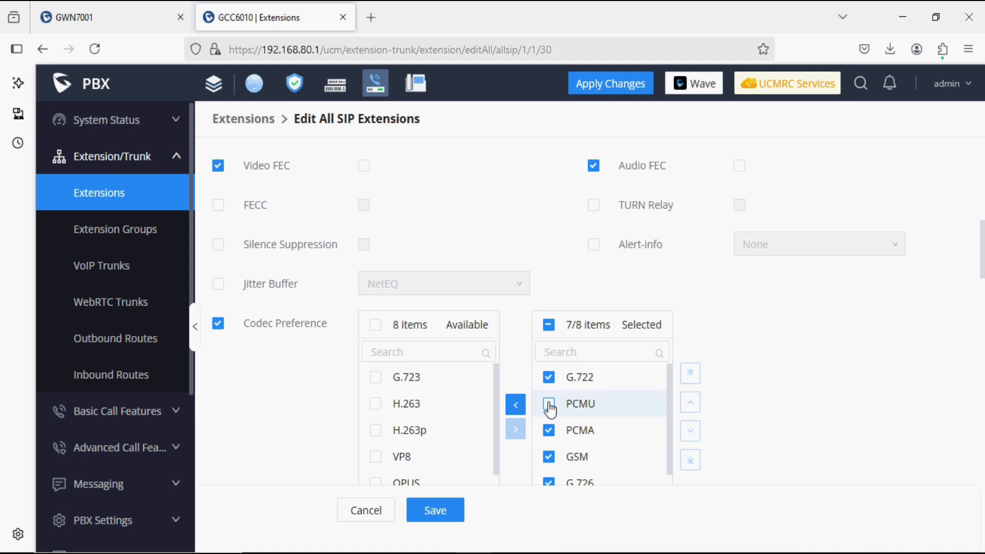
pyautogui.scroll(-1, 550, 409)
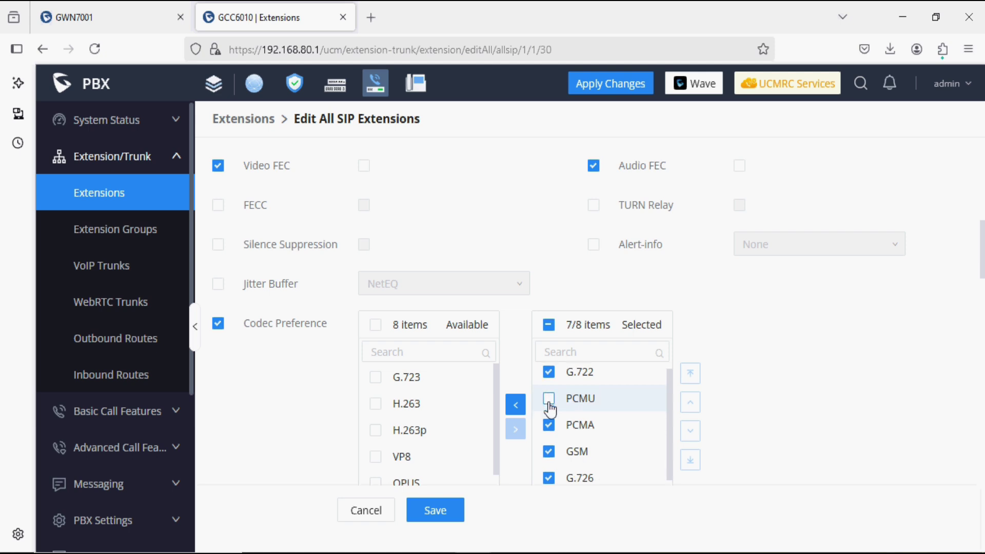
pyautogui.click(550, 429)
pyautogui.scroll(-2, 549, 430)
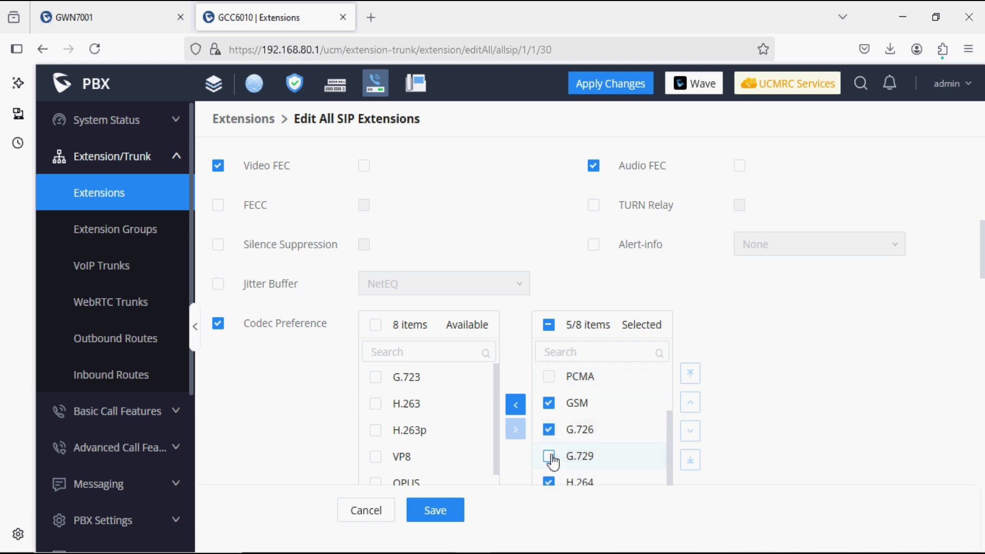
pyautogui.click(550, 485)
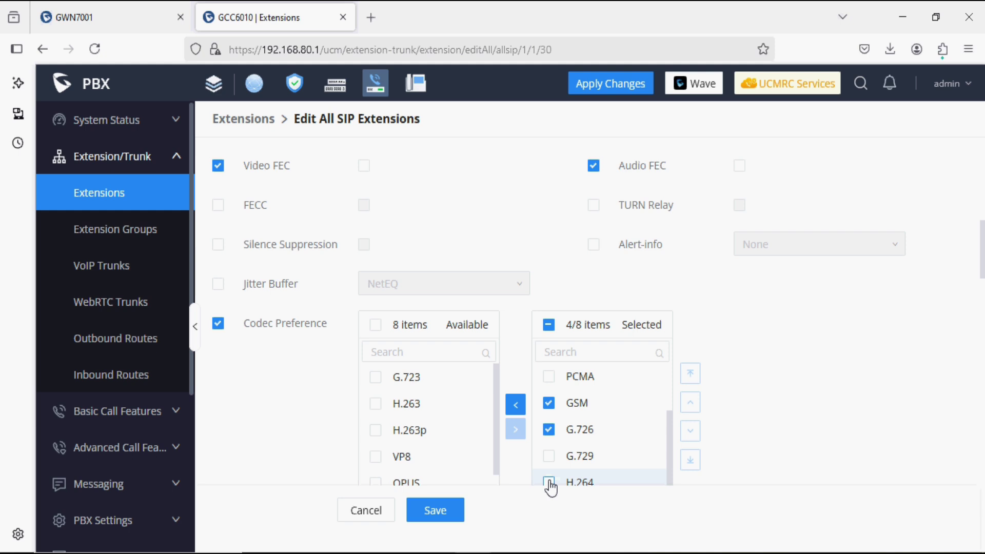
pyautogui.click(516, 410)
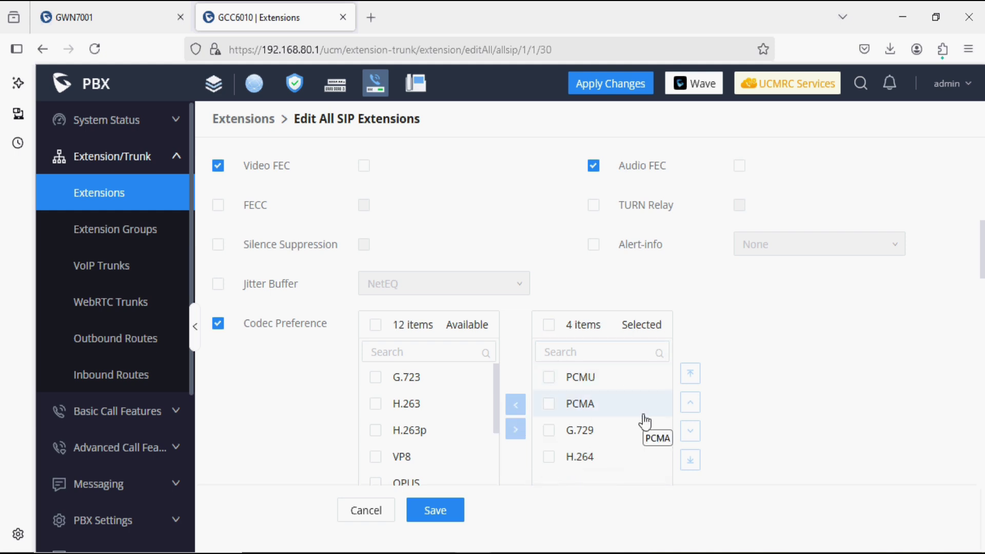
# Find the Voicemail option, set it to Disable for all extensions, and save the bulk edit.
pyautogui.scroll(-4, 546, 405)
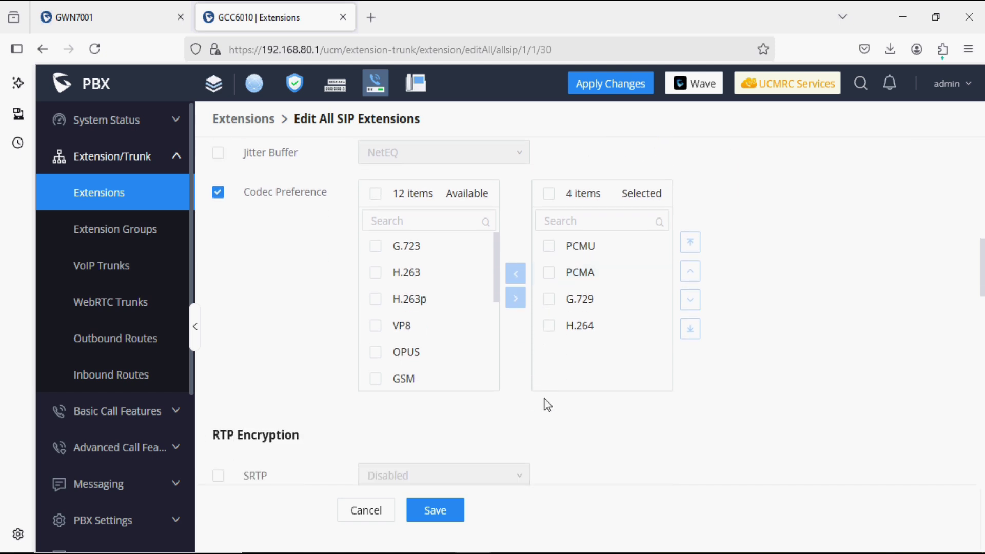
pyautogui.scroll(-3, 546, 405)
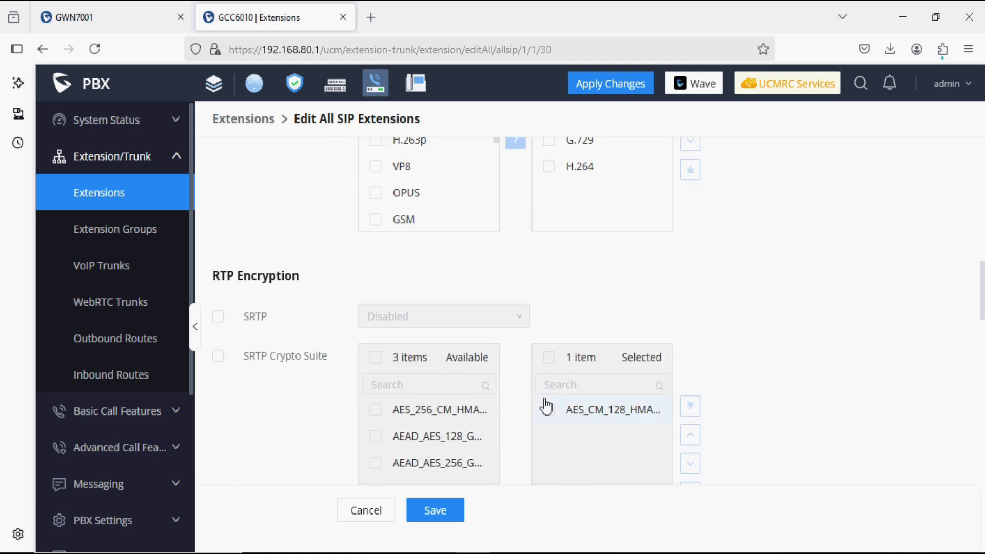
pyautogui.hotkey('ctrl', 'f')
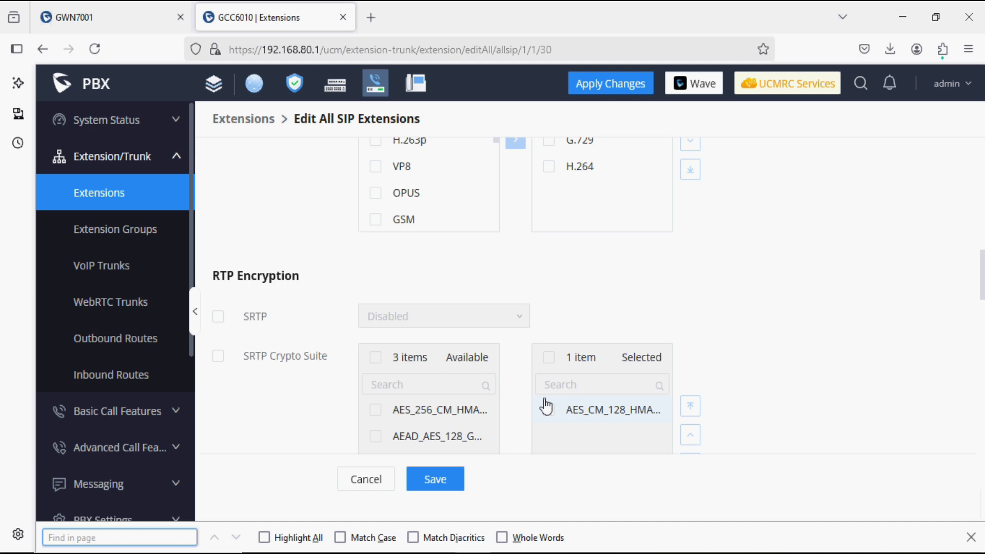
pyautogui.write('oice')
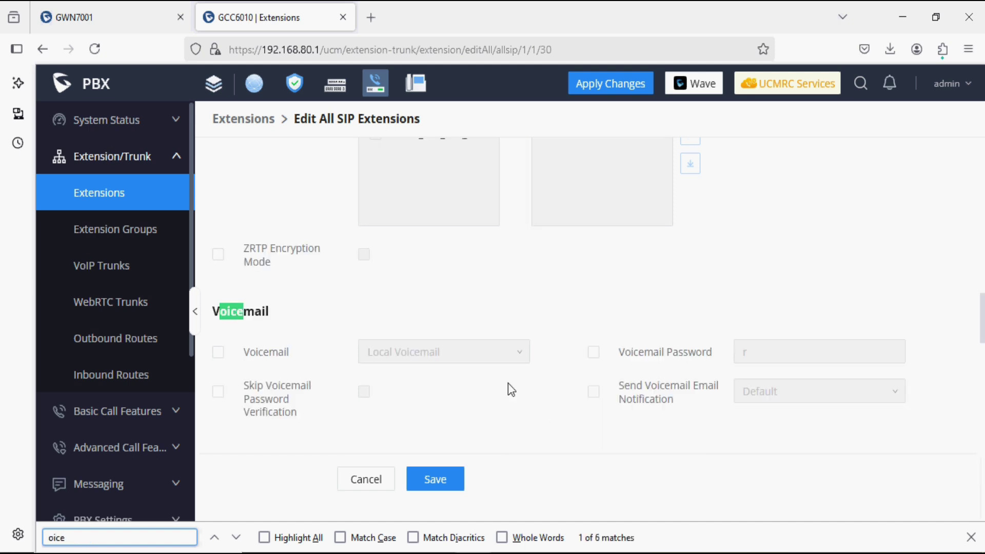
pyautogui.click(218, 352)
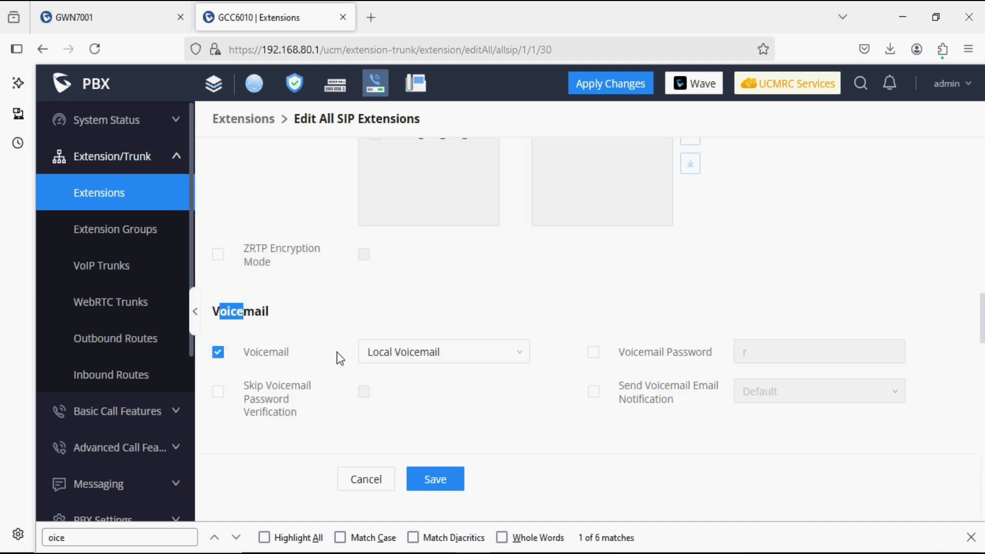
pyautogui.click(422, 359)
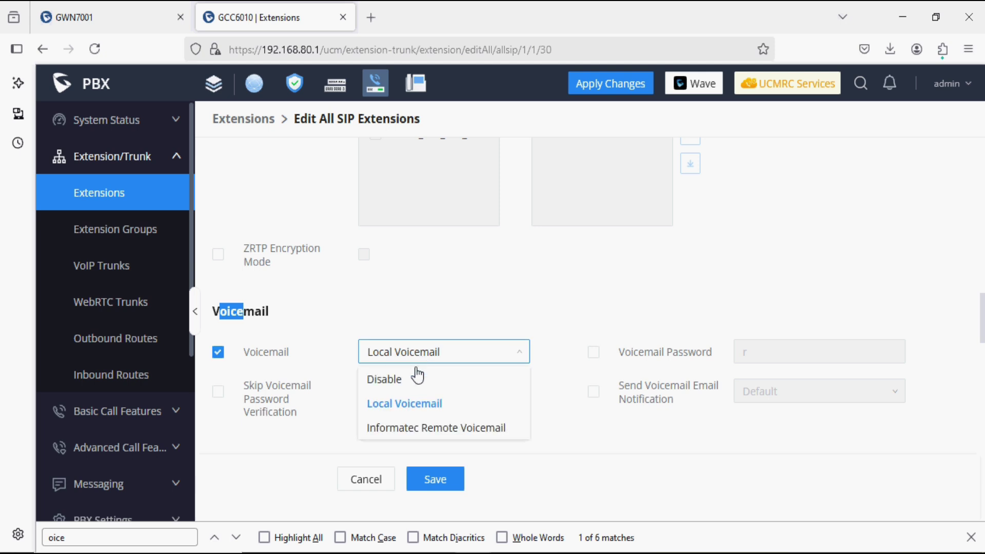
pyautogui.click(415, 379)
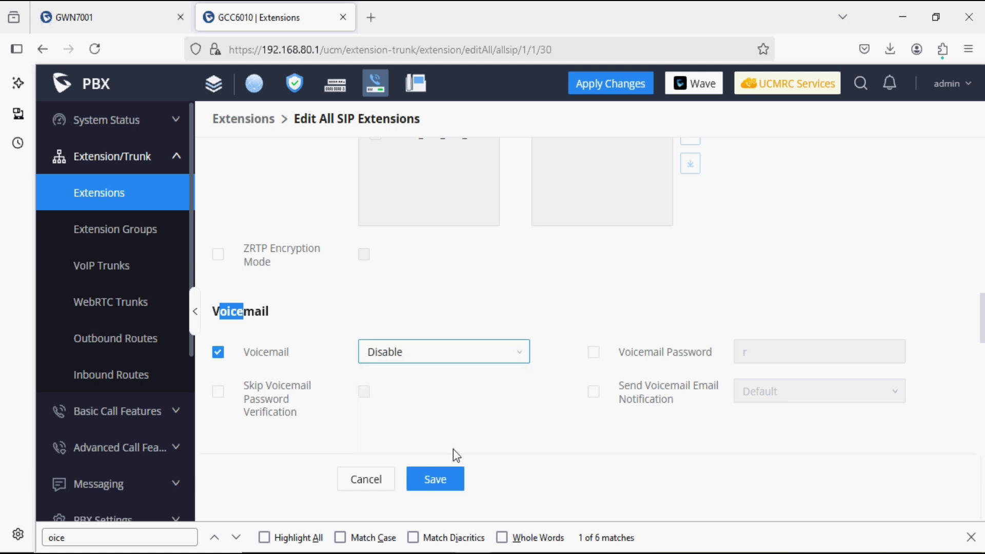
pyautogui.click(450, 475)
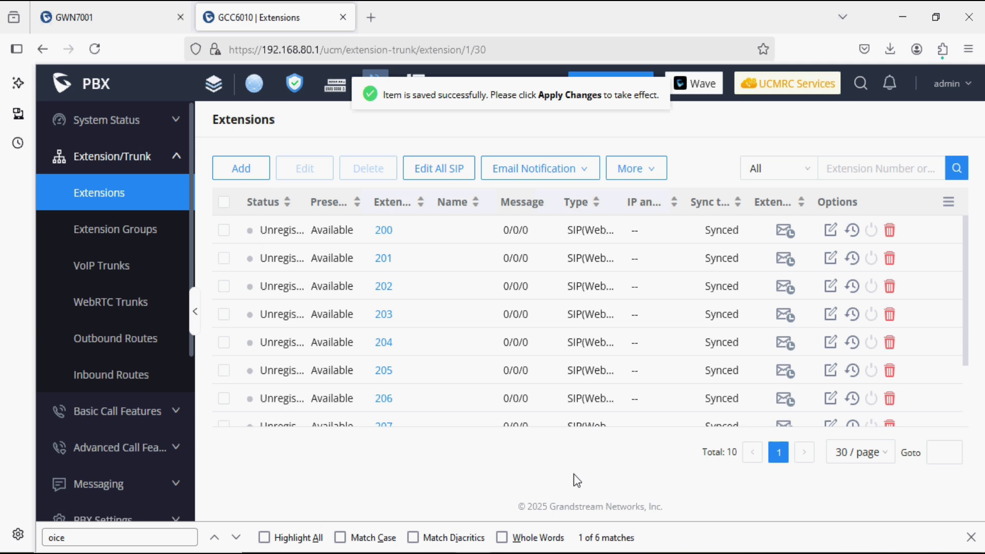
# Apply the saved extension changes, then view the empty VoIP Trunks page after the reload.
pyautogui.click(971, 537)
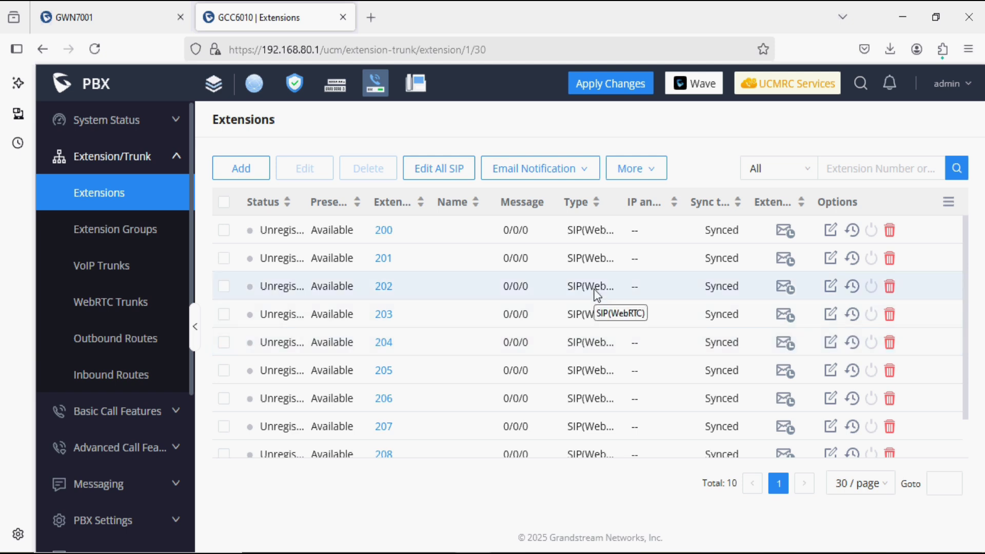
pyautogui.click(590, 82)
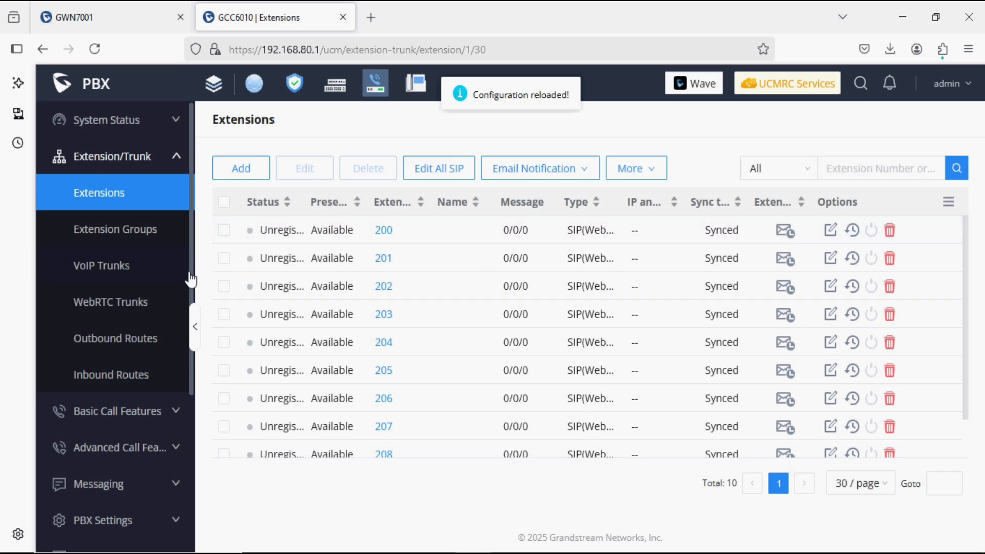
pyautogui.click(135, 281)
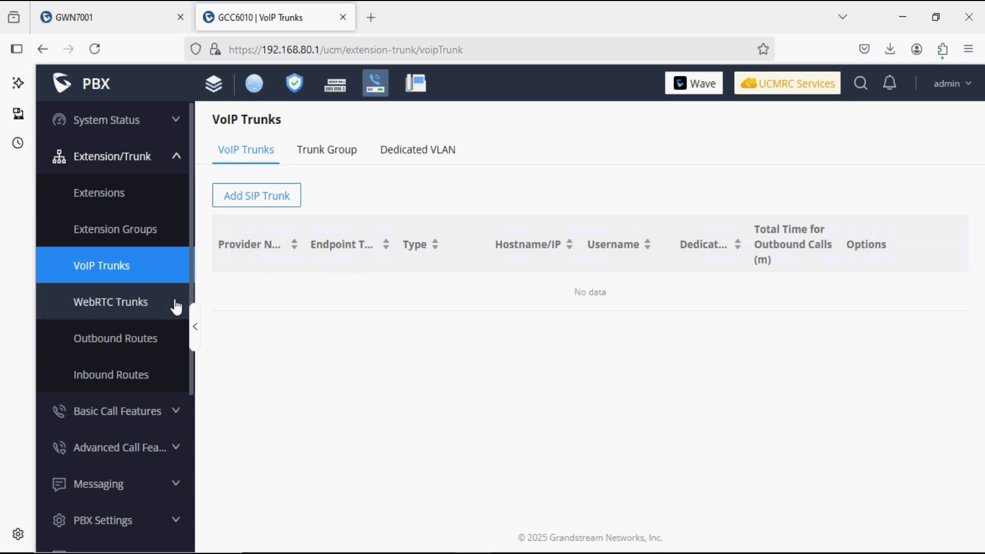
# Review the empty Outbound Routes and Inbound Routes pages, then expand Basic Call Features.
pyautogui.click(122, 354)
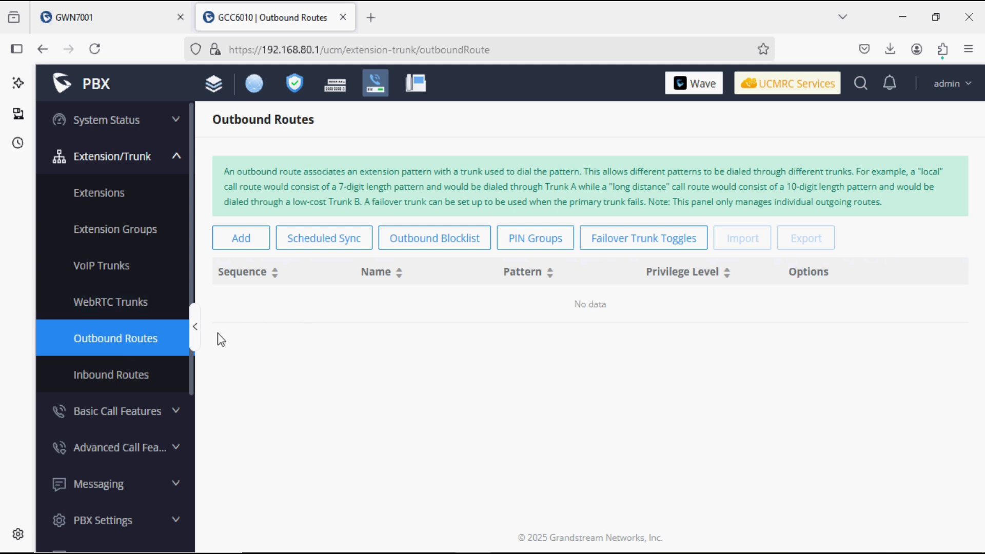
pyautogui.click(153, 374)
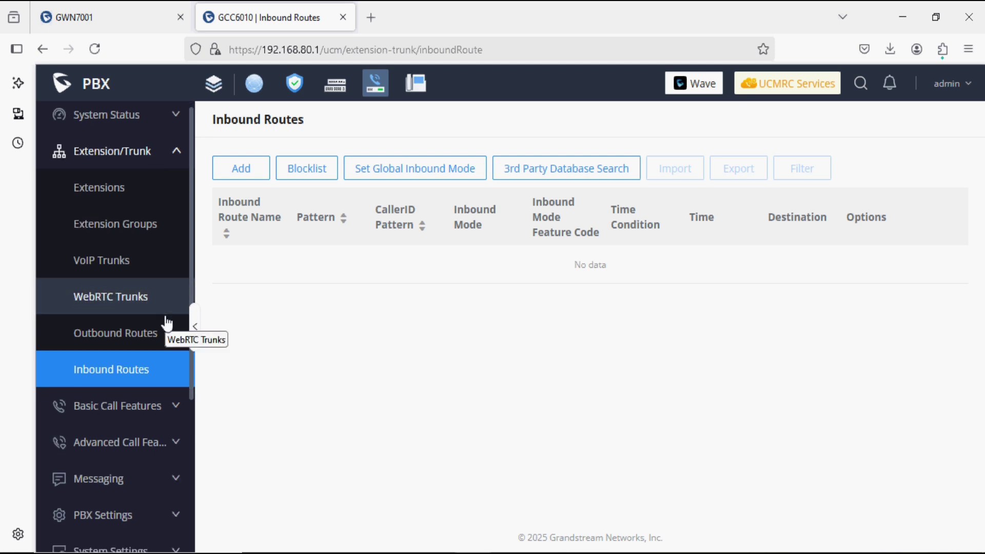
pyautogui.scroll(-2, 165, 318)
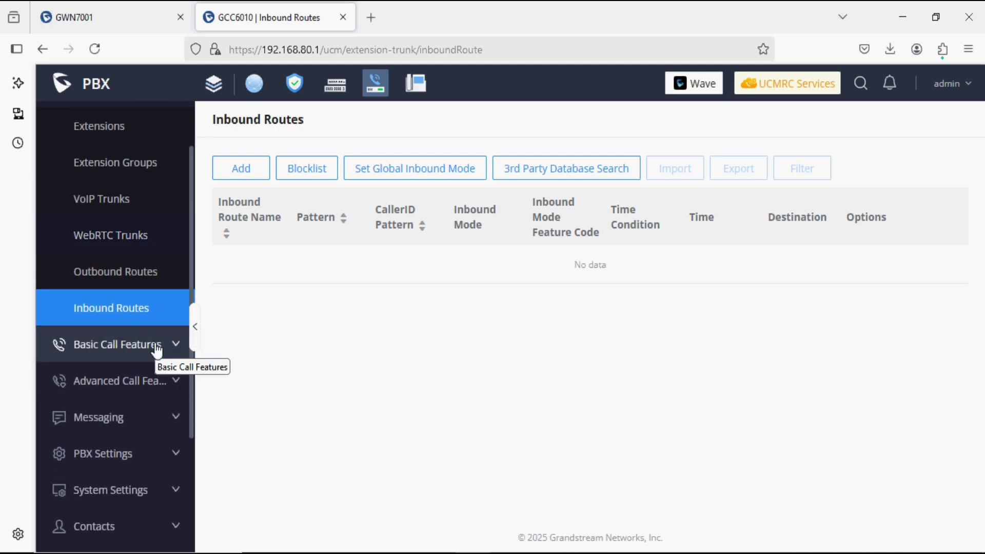
pyautogui.scroll(-1, 157, 345)
pyautogui.click(154, 320)
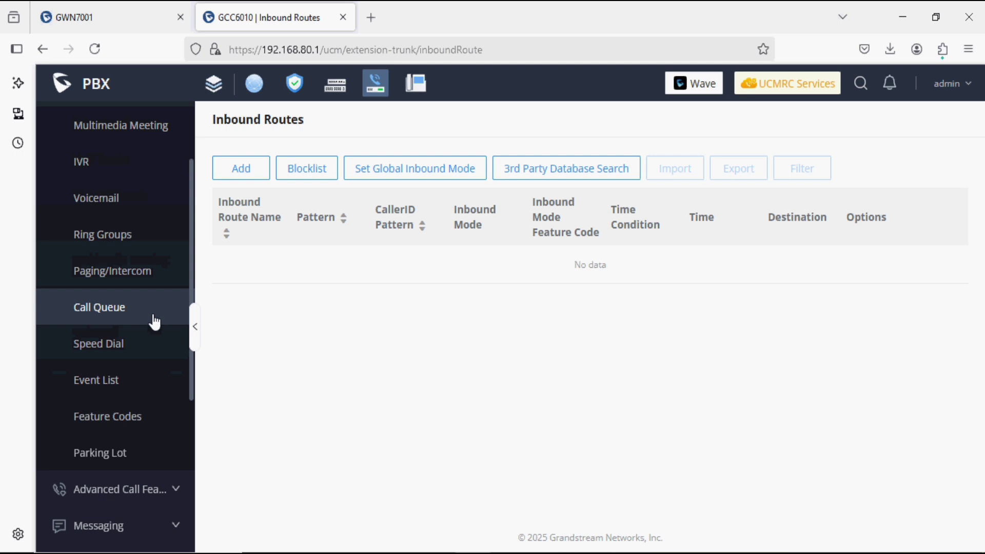
pyautogui.scroll(2, 154, 320)
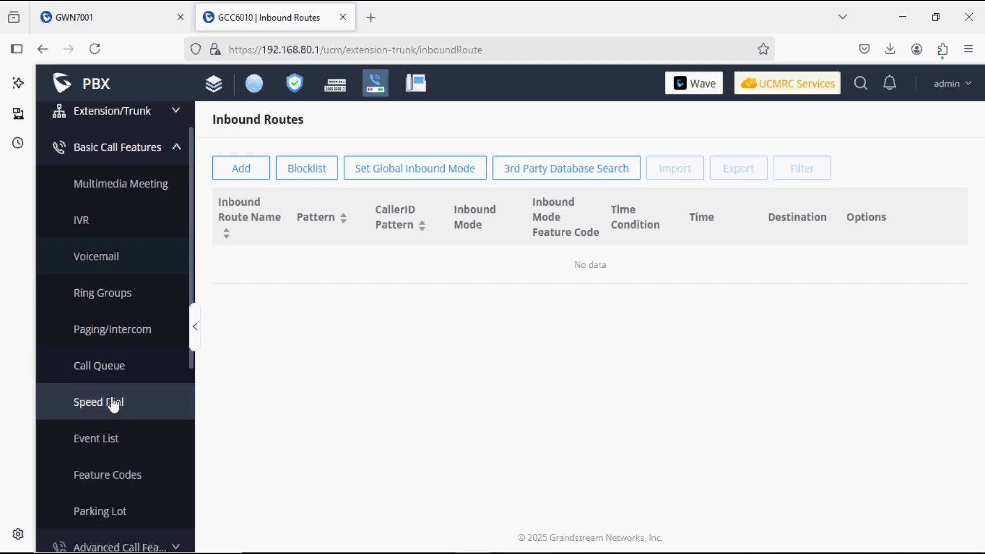
# Expand the Advanced Call Features, Messaging and PBX Settings groups in the sidebar.
pyautogui.scroll(-2, 113, 413)
pyautogui.scroll(-3, 113, 413)
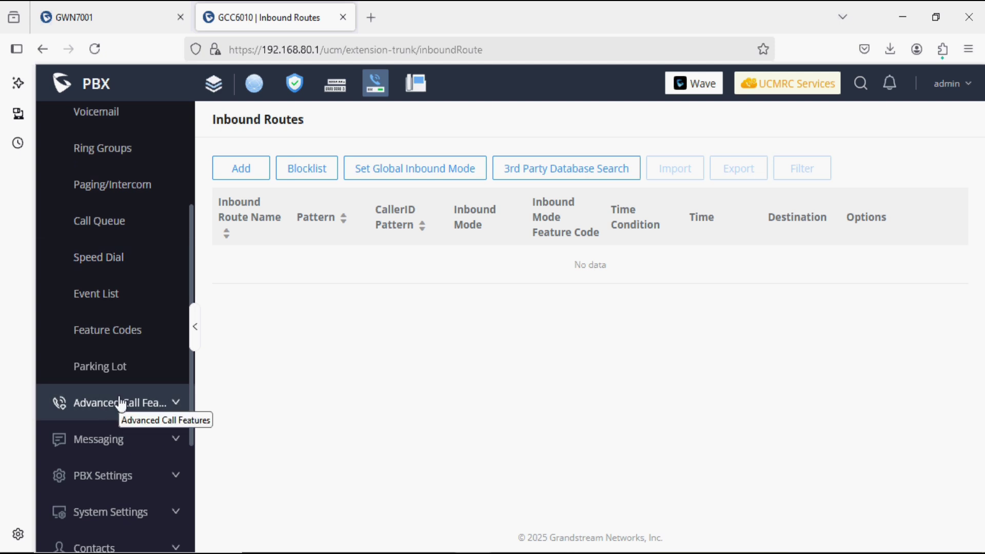
pyautogui.scroll(-1, 115, 405)
pyautogui.click(119, 393)
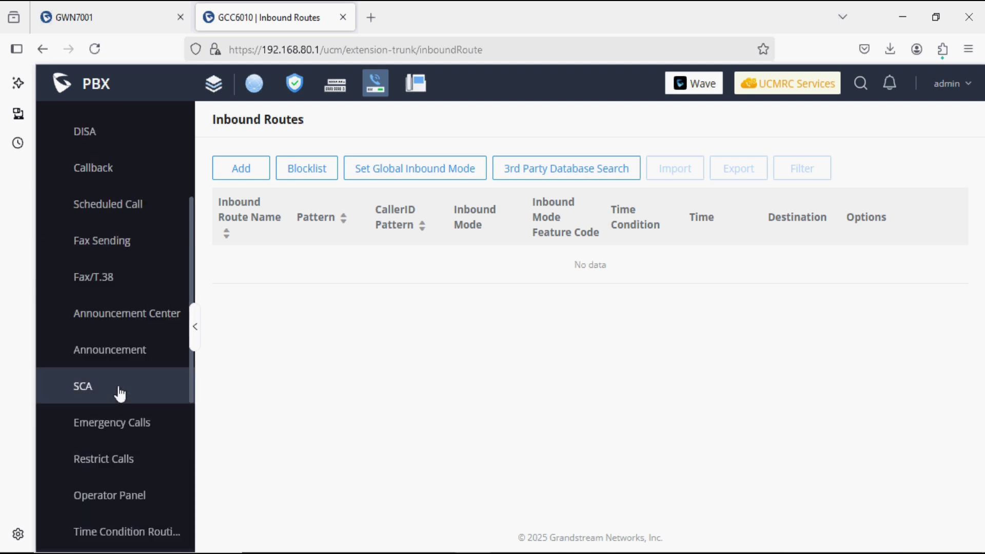
pyautogui.scroll(3, 119, 393)
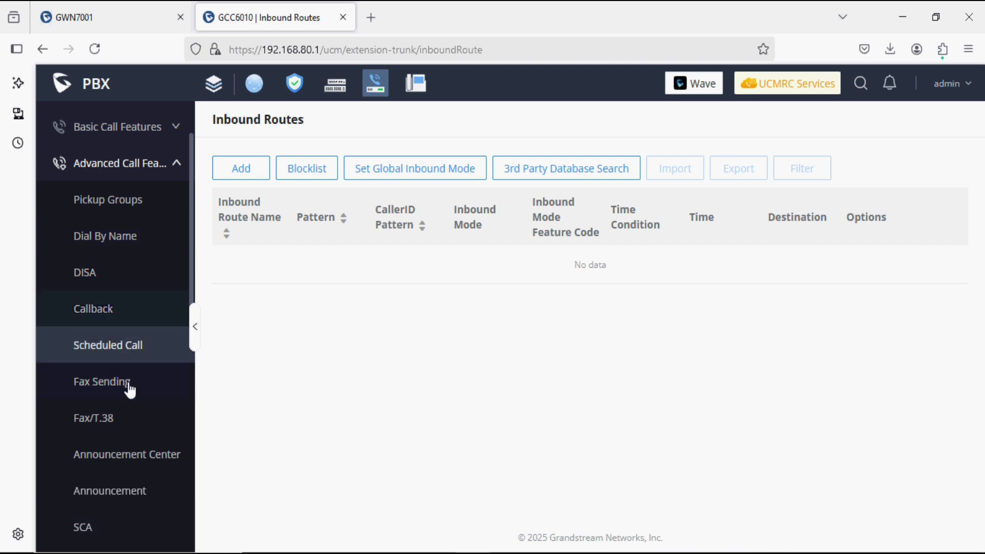
pyautogui.scroll(-2, 130, 393)
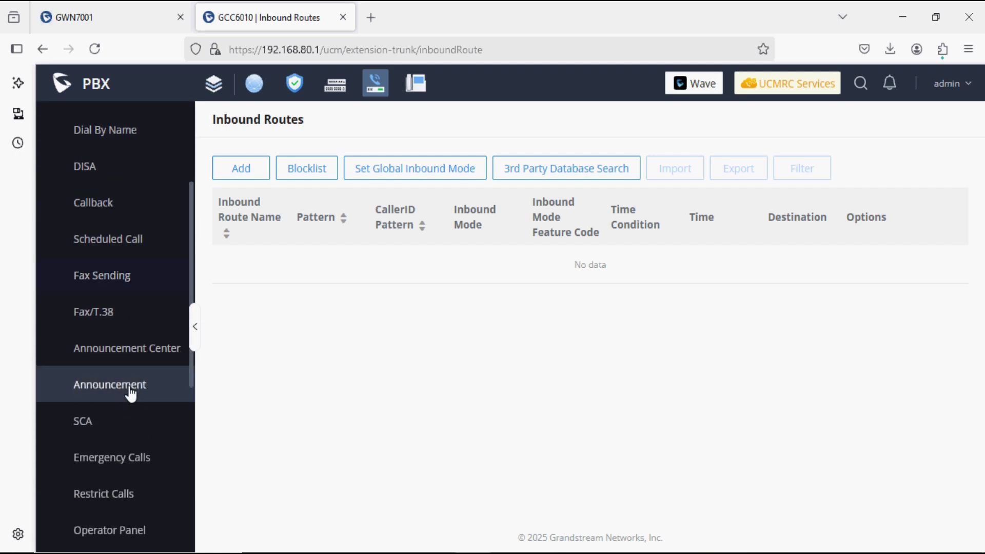
pyautogui.scroll(-3, 128, 390)
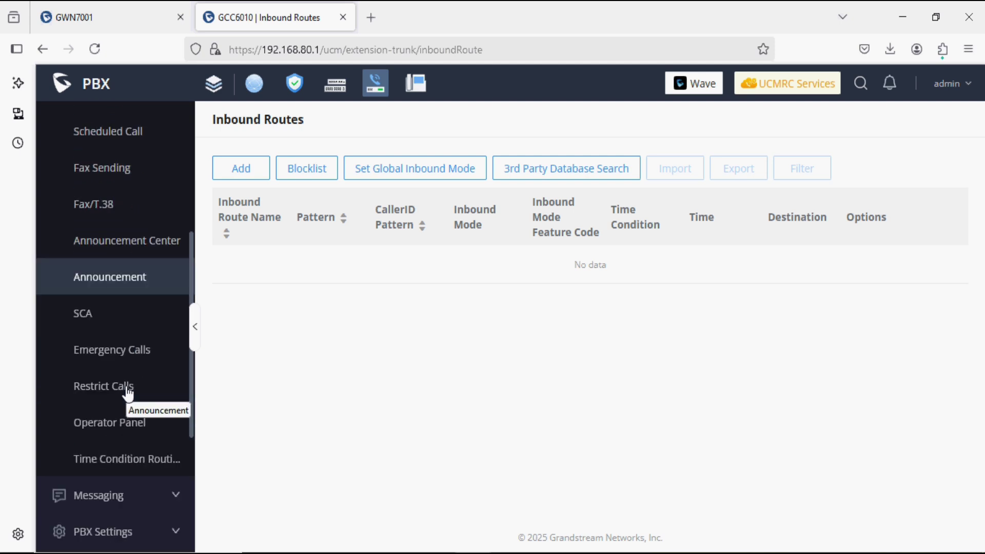
pyautogui.scroll(-1, 129, 393)
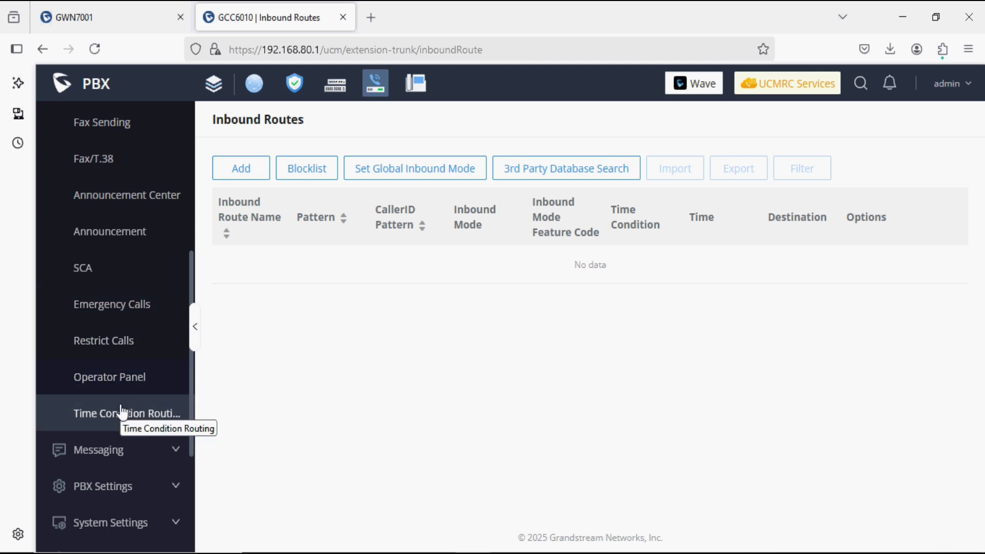
pyautogui.scroll(-2, 121, 421)
pyautogui.click(110, 356)
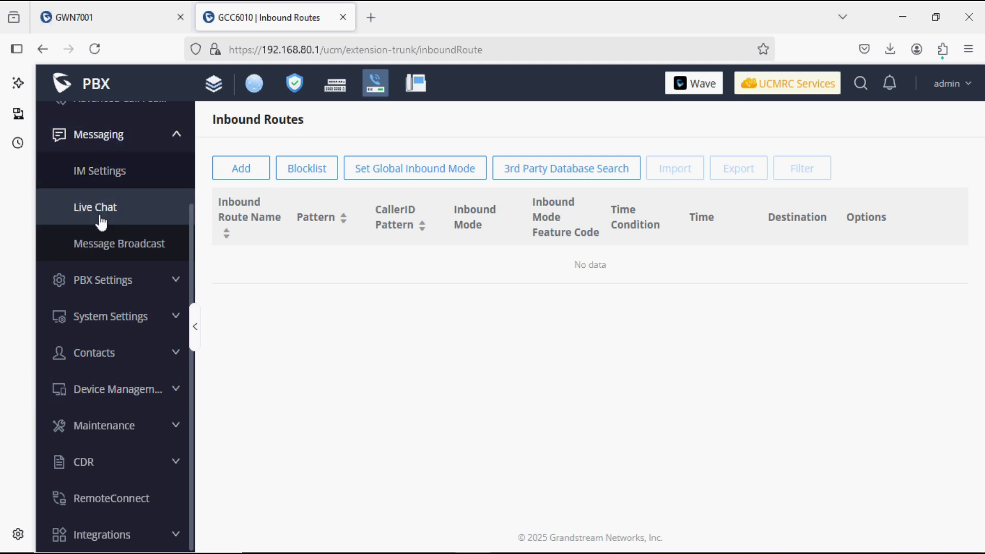
pyautogui.click(118, 281)
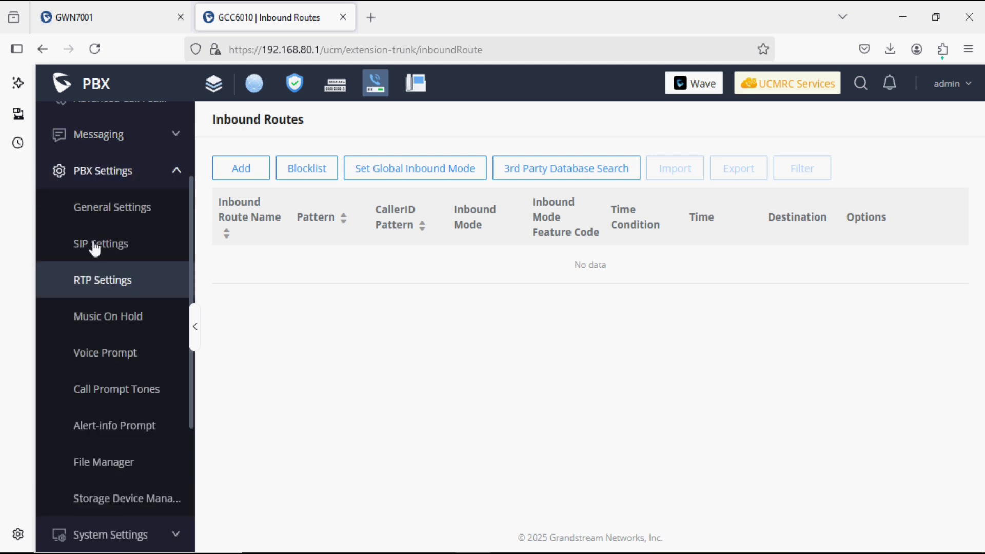
# Review PBX General Settings and SIP Settings' TCP/TLS tab, then view Voice Prompt languages.
pyautogui.click(132, 218)
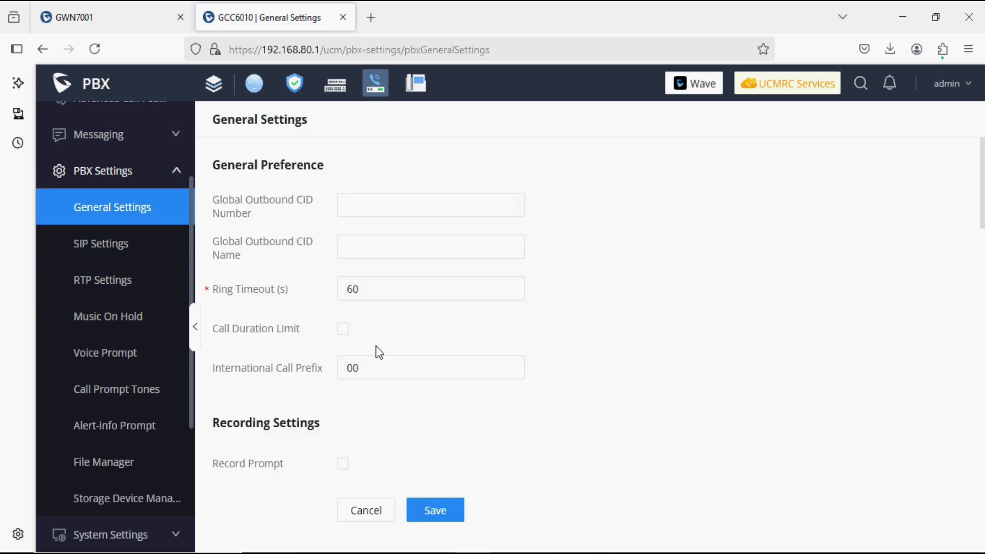
pyautogui.scroll(-5, 375, 349)
pyautogui.scroll(-6, 377, 352)
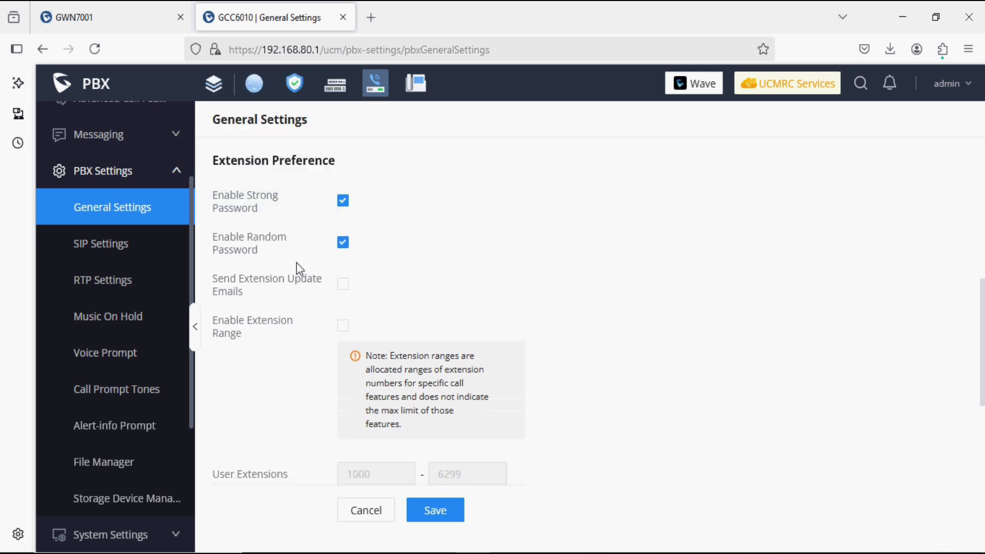
pyautogui.click(158, 248)
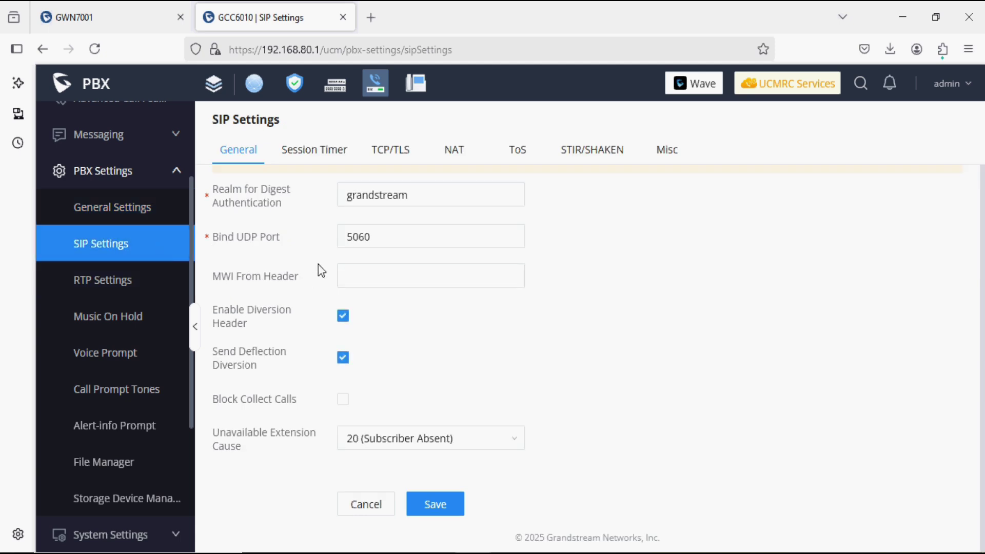
pyautogui.click(388, 165)
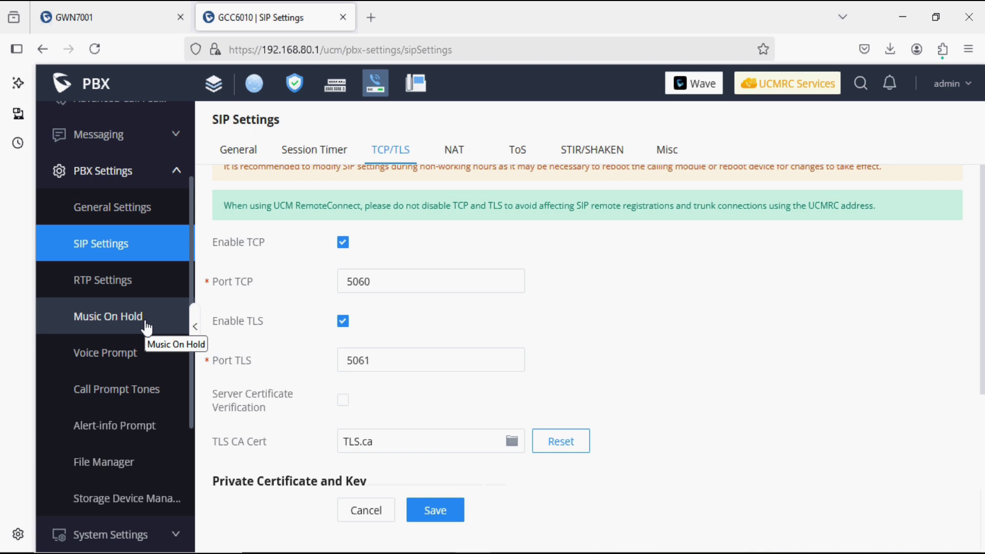
pyautogui.click(109, 352)
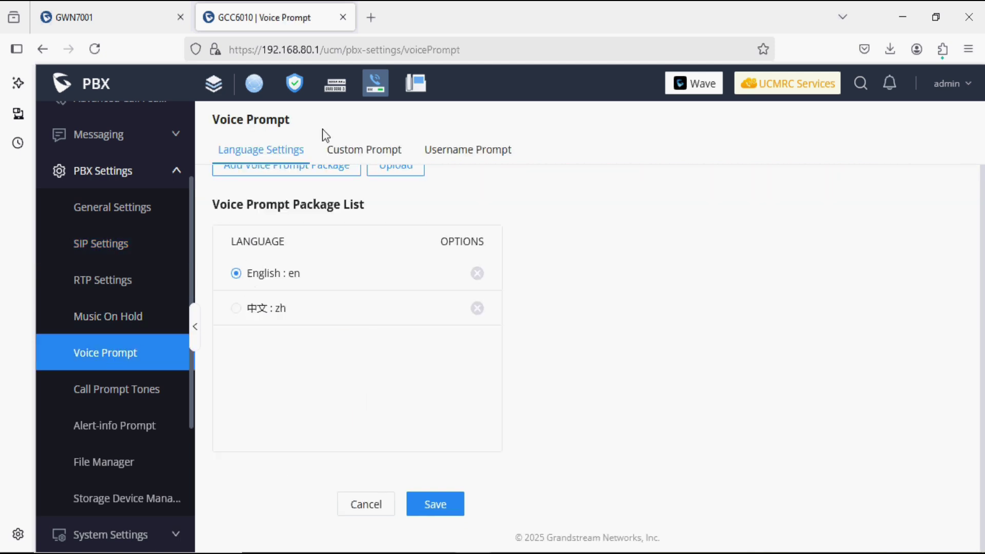
# View the empty Custom Prompt list, then the File Manager recording storage settings.
pyautogui.click(353, 149)
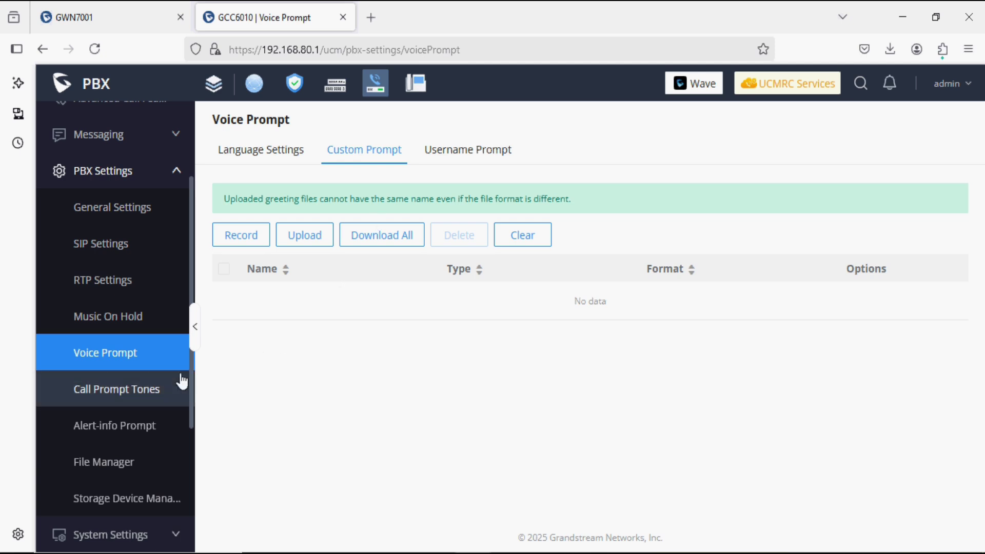
pyautogui.click(119, 468)
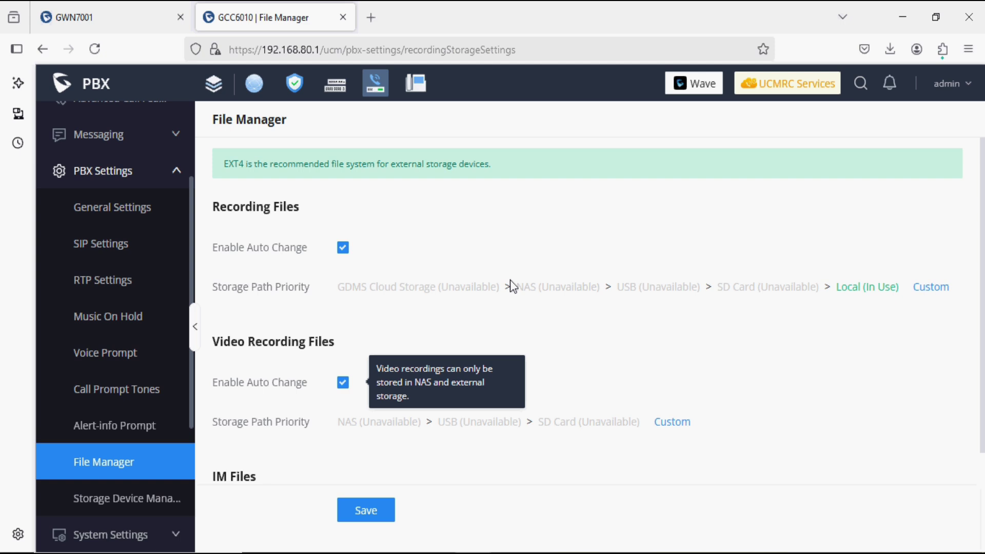
# Review Storage Device Management's SFTP settings and the USB Disk/SD Card File Management tab.
pyautogui.moveTo(666, 289)
pyautogui.click(164, 506)
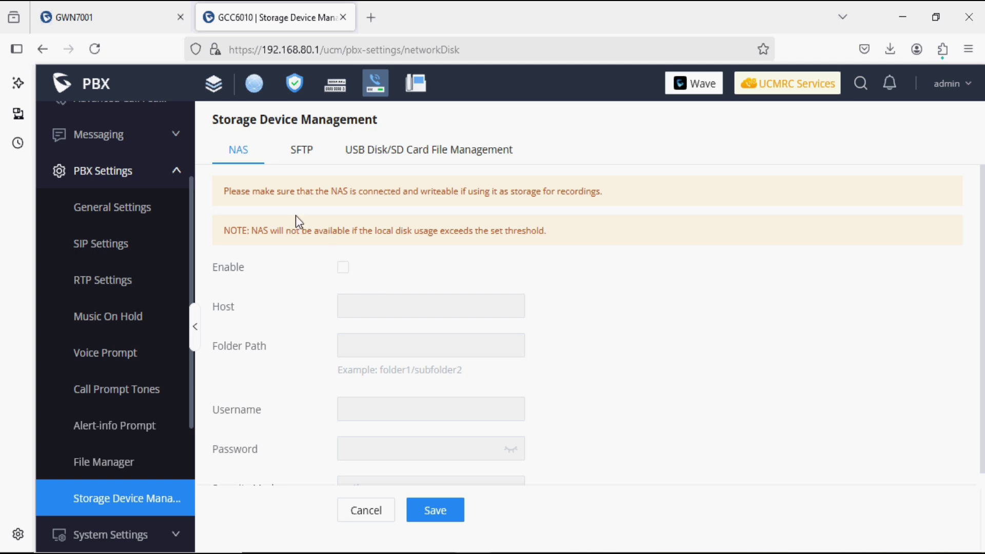
pyautogui.click(298, 154)
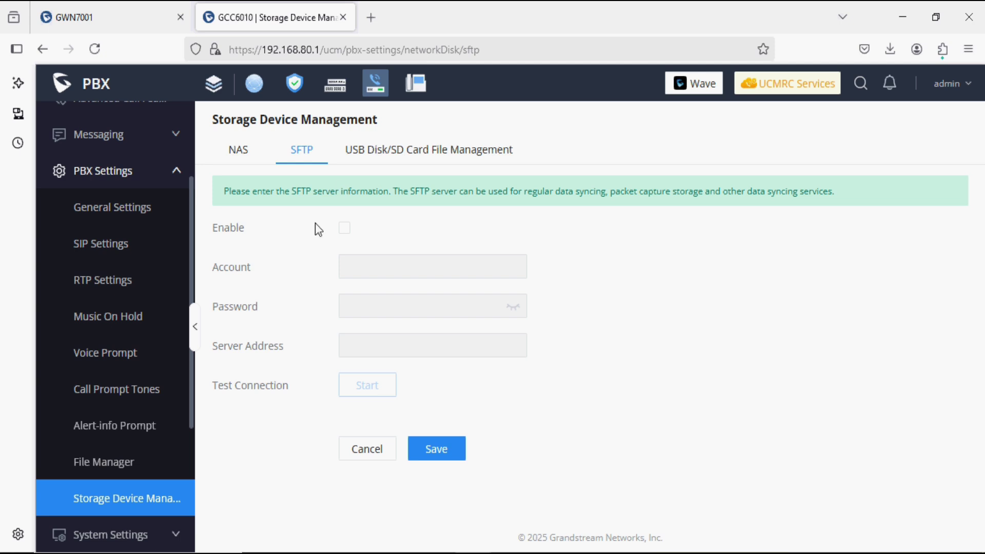
pyautogui.click(385, 158)
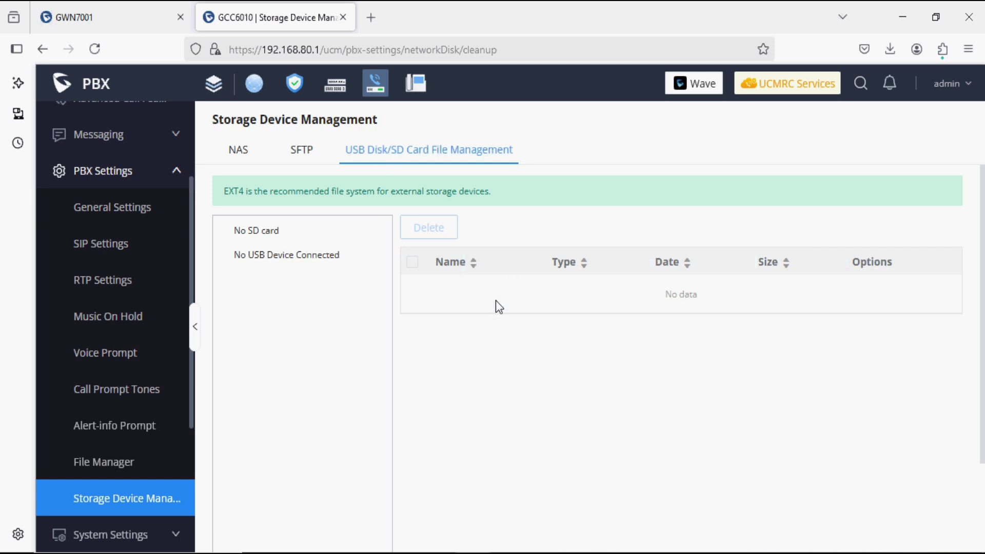
# Expand System Settings and review its General Settings and HTTP Server pages.
pyautogui.scroll(-3, 107, 531)
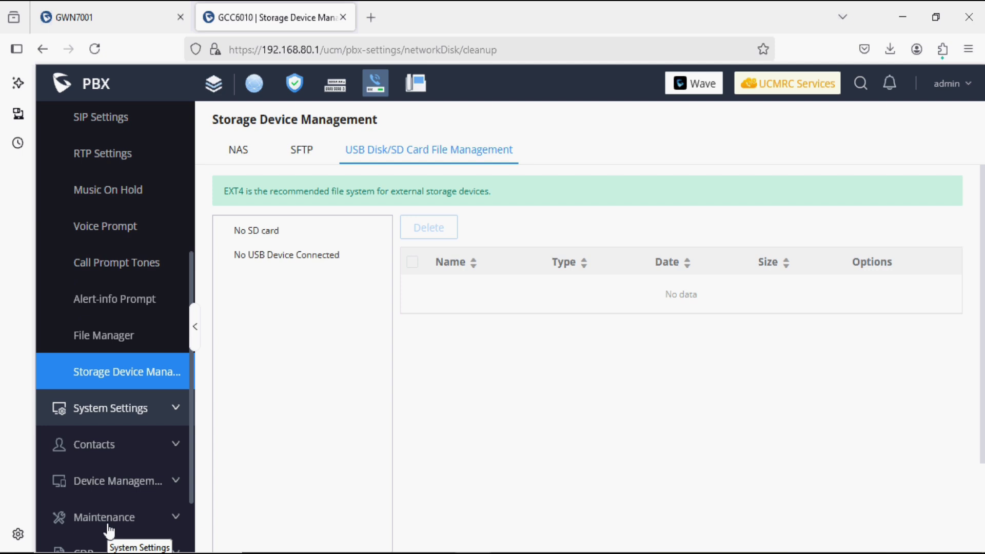
pyautogui.scroll(-2, 110, 528)
pyautogui.click(132, 329)
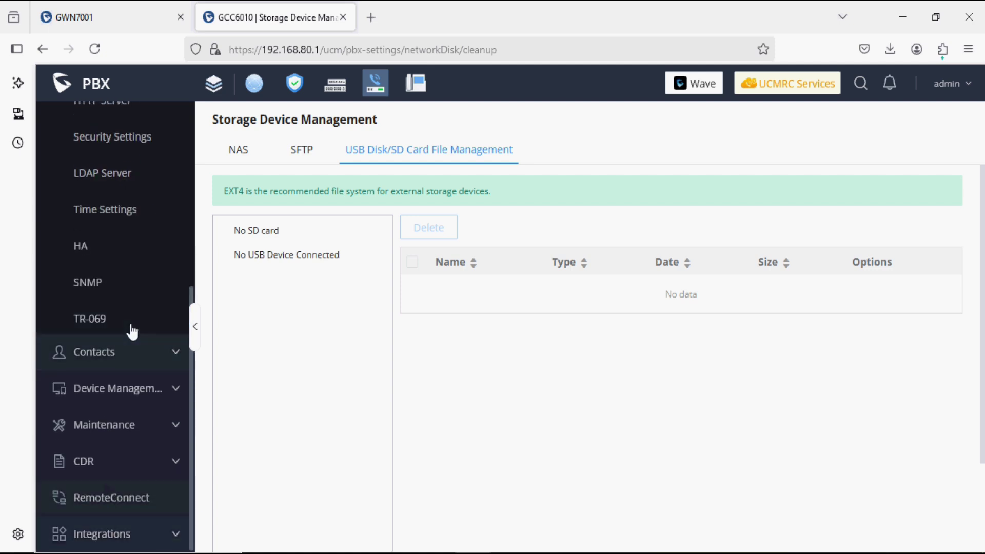
pyautogui.scroll(3, 132, 332)
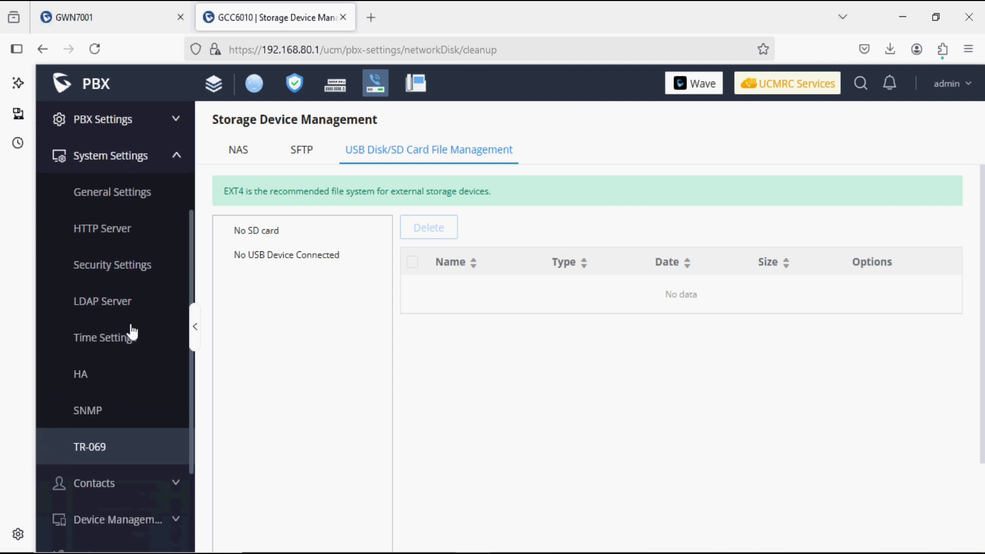
pyautogui.click(114, 197)
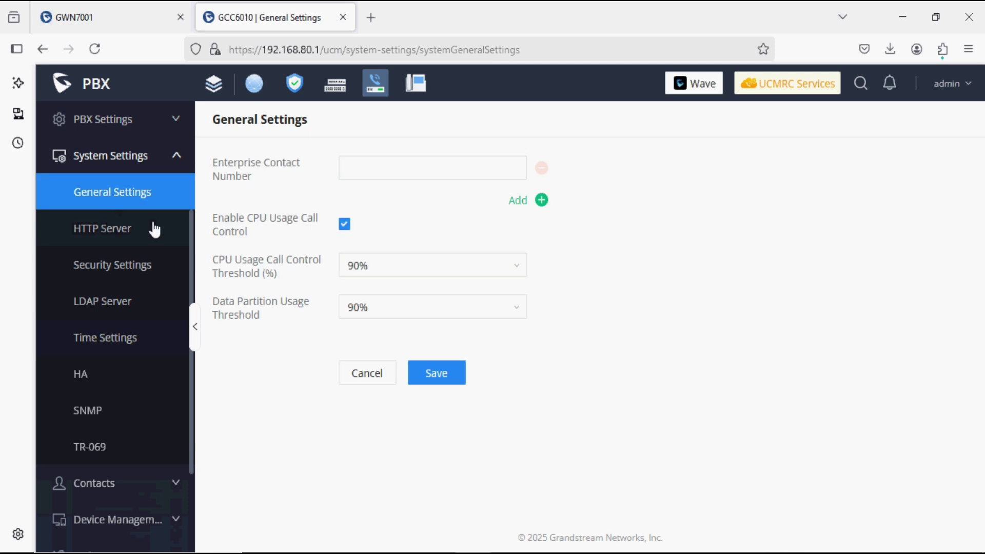
pyautogui.moveTo(272, 283)
pyautogui.click(130, 240)
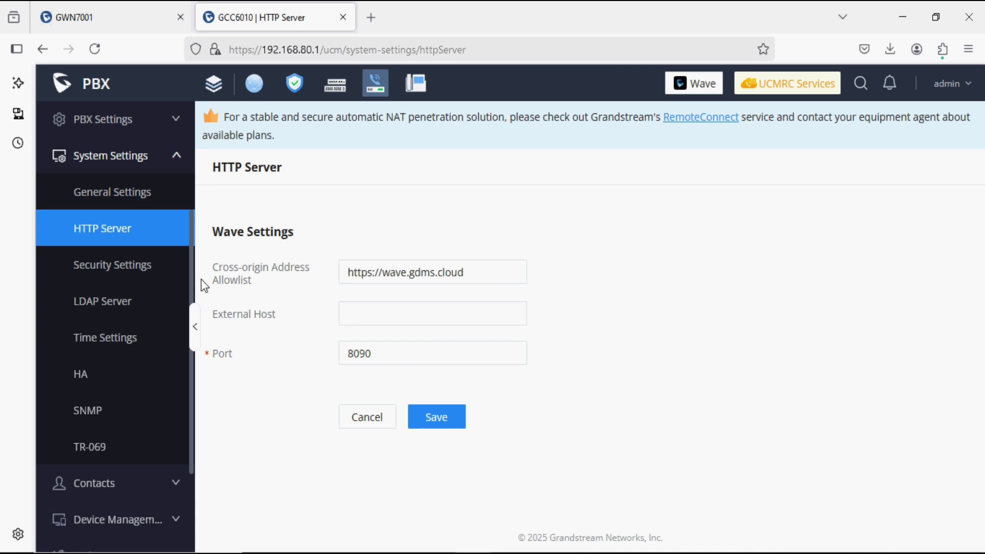
# In Security Settings, peek at Typical Firewall Settings without saving, then view Fail2Ban and Data/File Encryption.
pyautogui.click(151, 276)
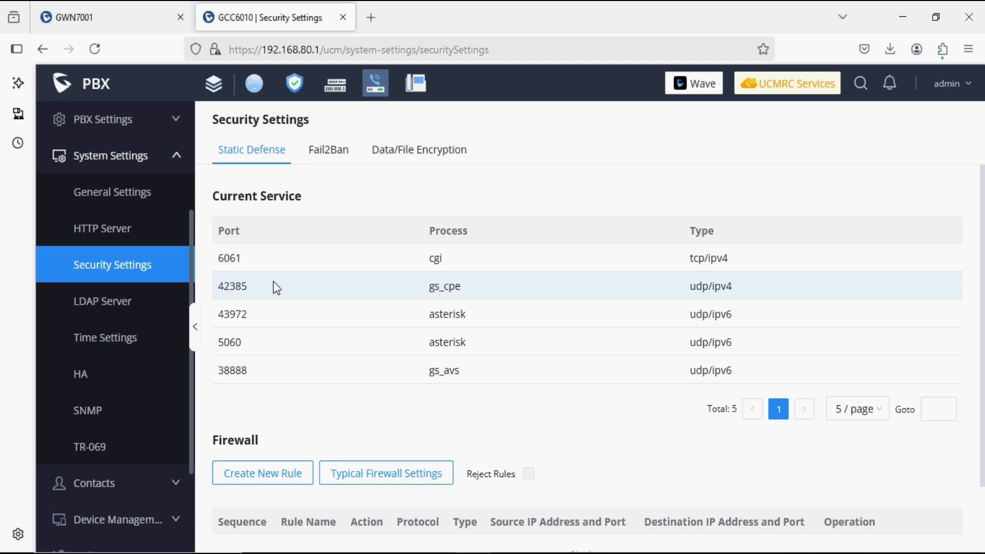
pyautogui.scroll(-2, 325, 258)
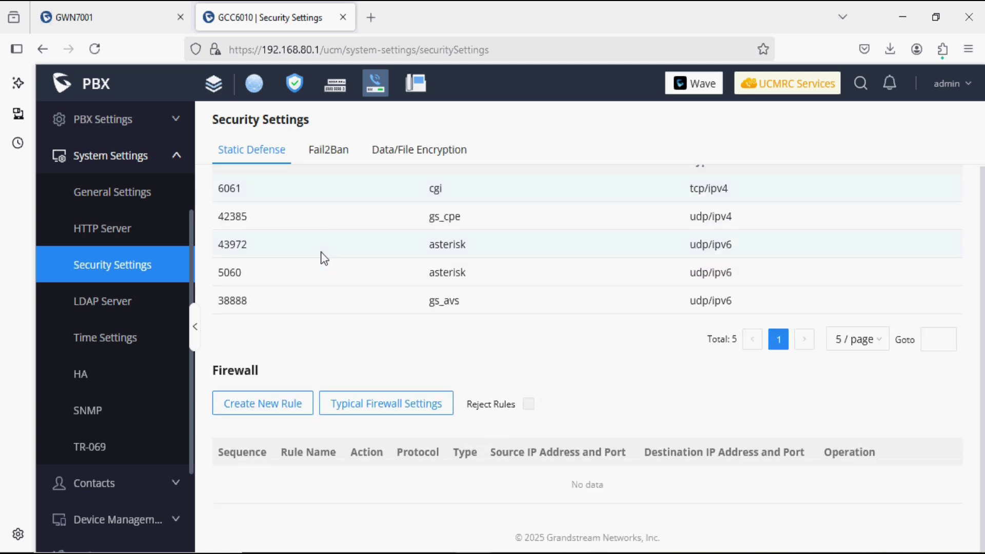
pyautogui.click(394, 409)
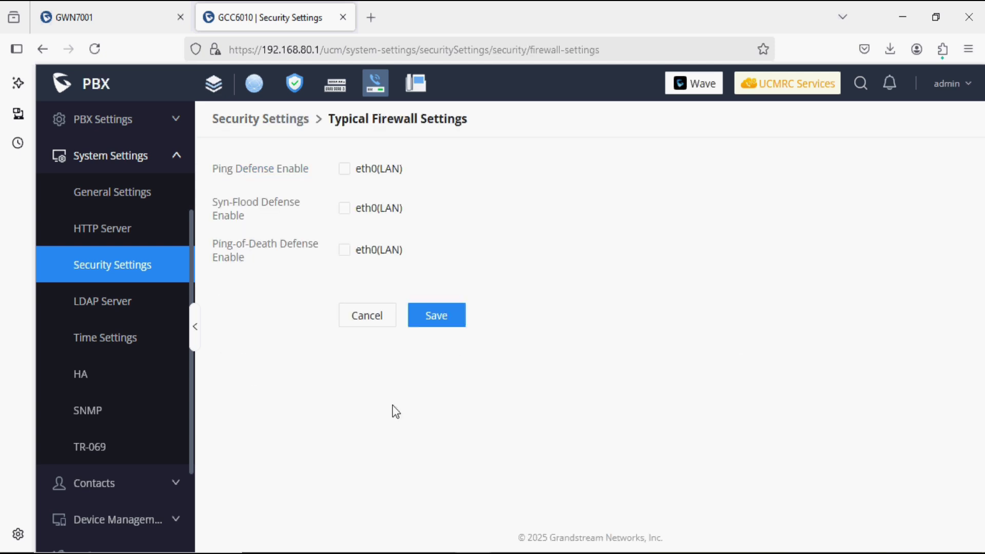
pyautogui.click(365, 315)
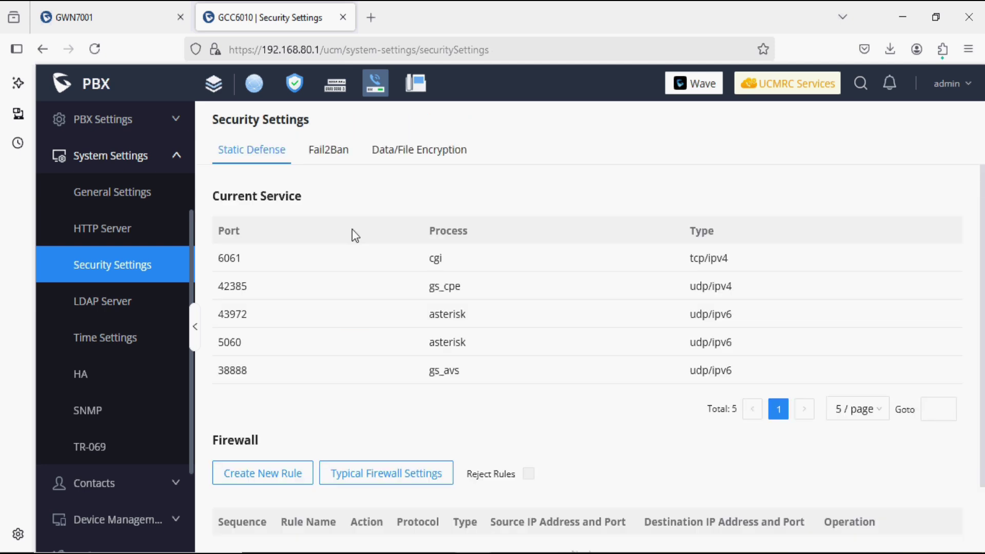
pyautogui.click(330, 152)
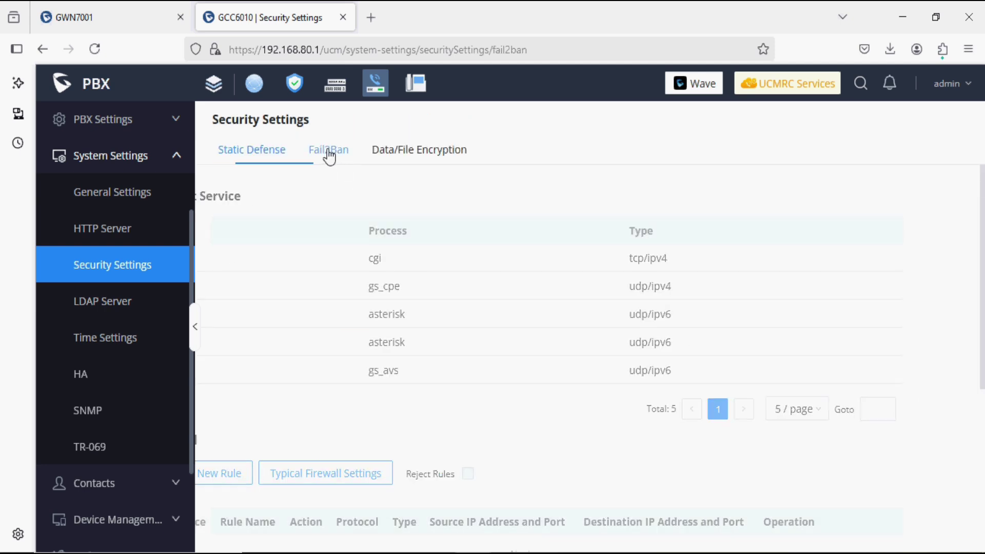
pyautogui.click(397, 161)
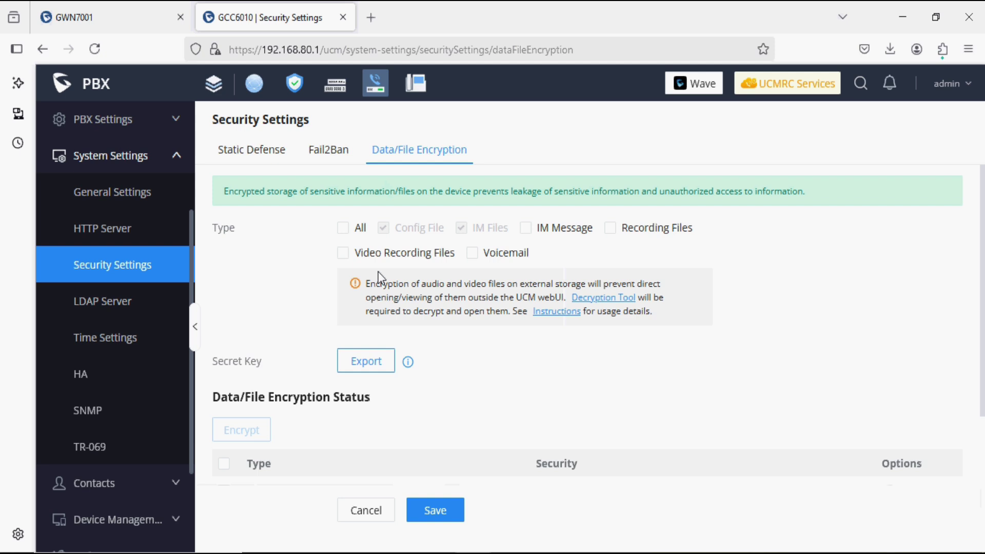
# Review the LDAP Server configuration and LDAP Phonebook, then look over the HA Settings page.
pyautogui.click(184, 298)
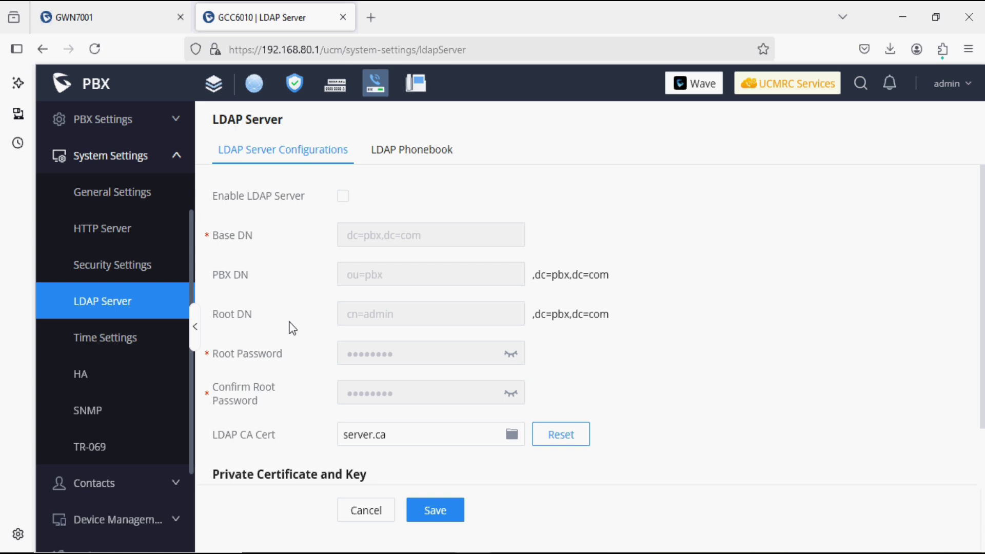
pyautogui.click(408, 153)
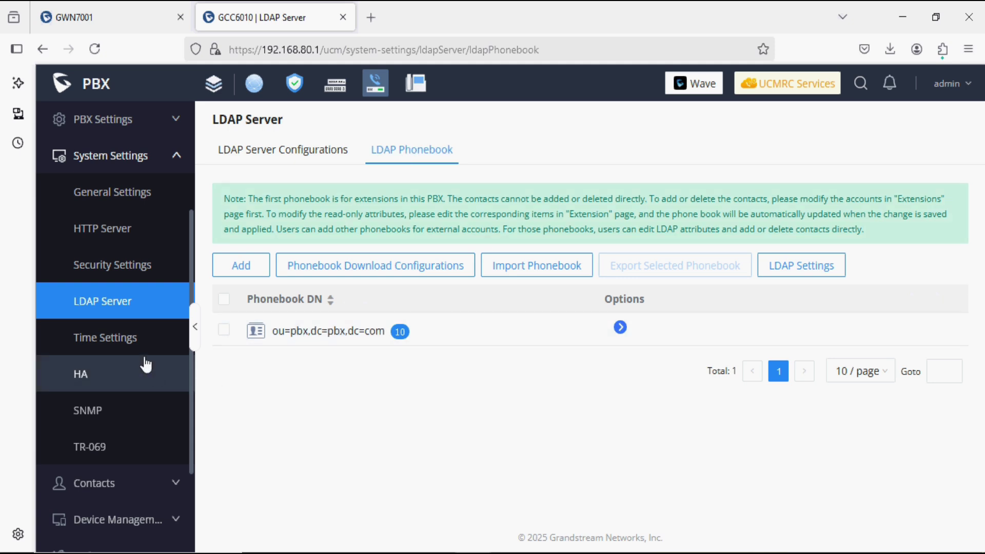
pyautogui.click(103, 375)
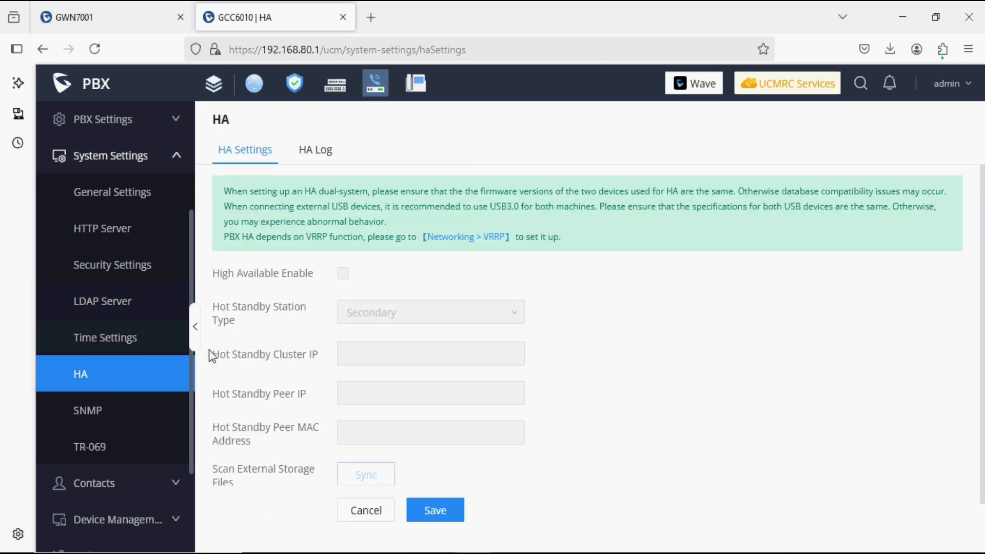
pyautogui.moveTo(236, 353)
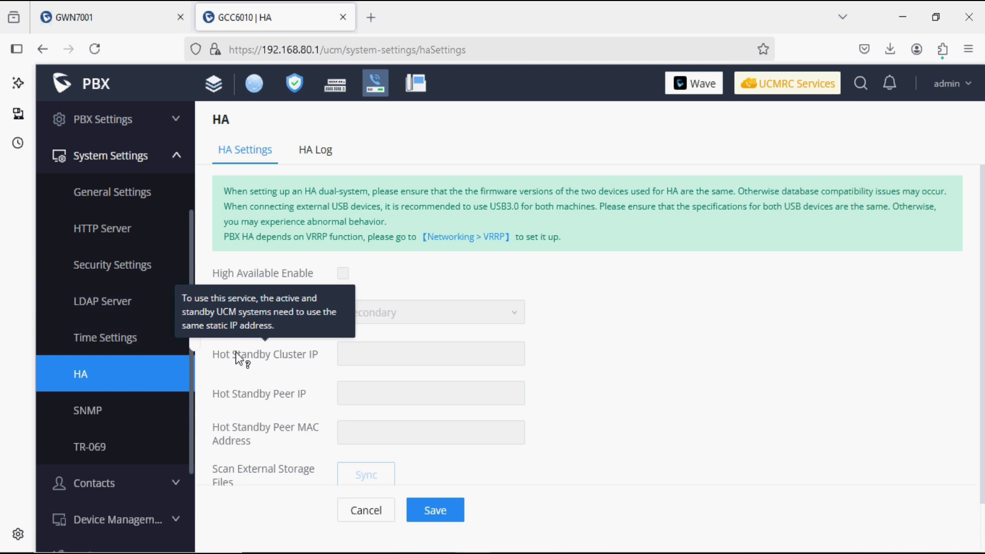
pyautogui.scroll(-2, 147, 418)
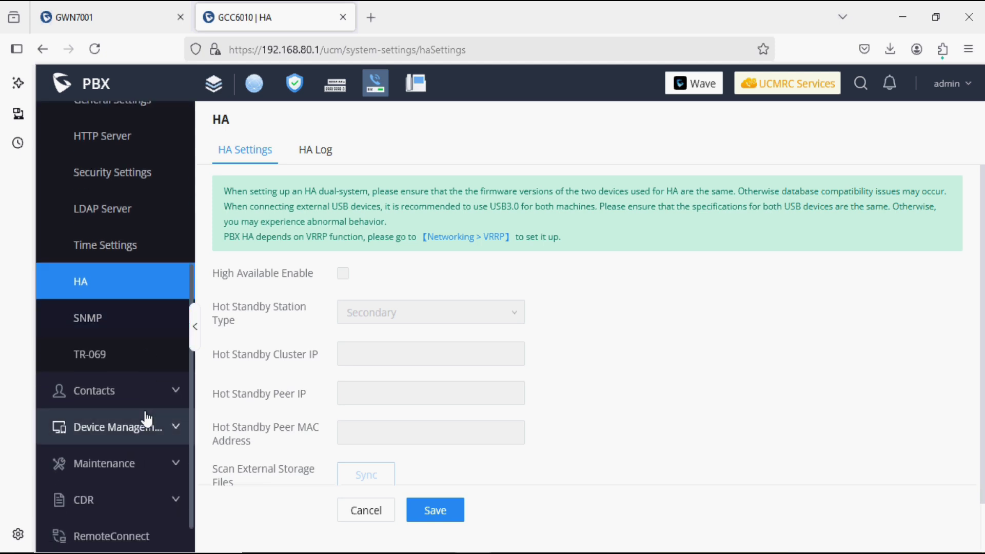
# Browse Contact Management, External Contacts, Department and Privilege Management, then expand Device Management.
pyautogui.click(138, 390)
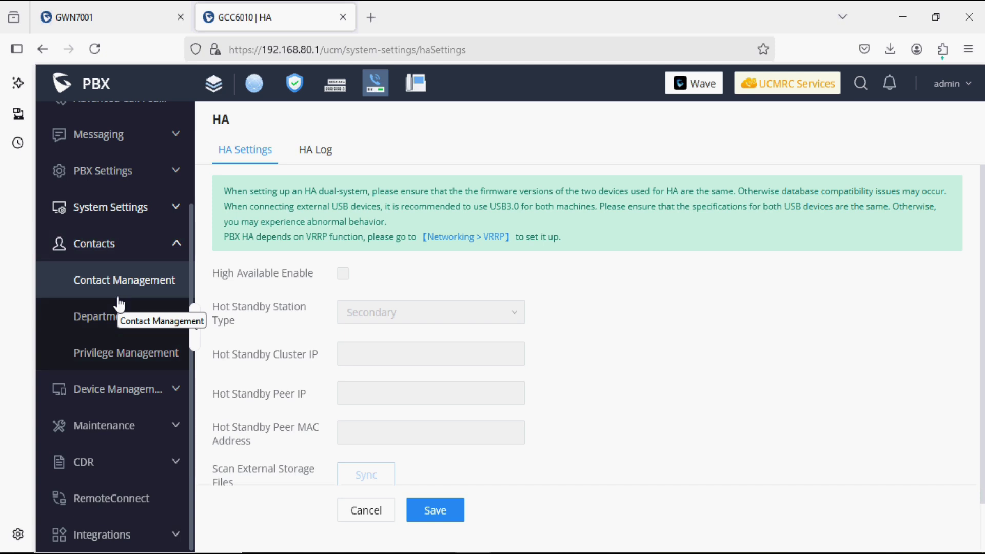
pyautogui.click(118, 296)
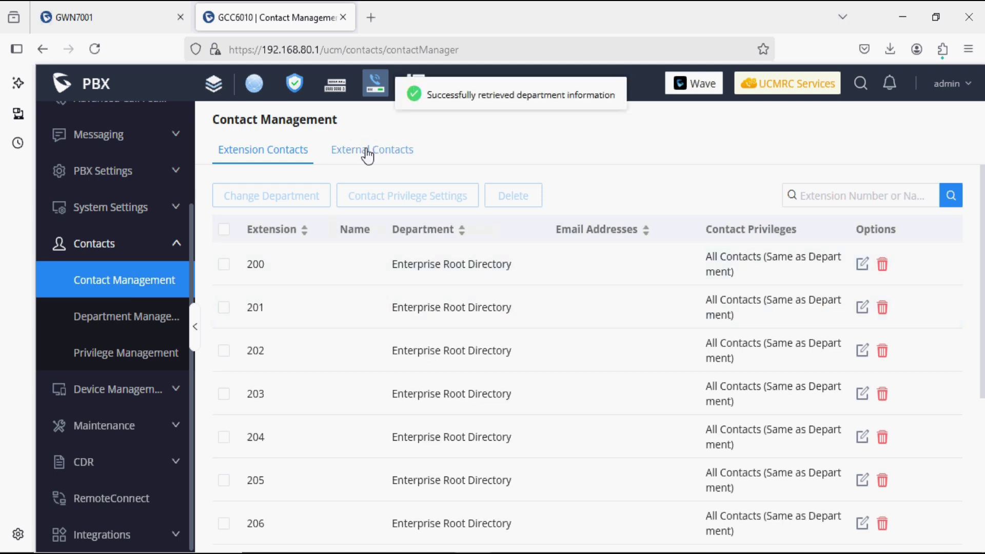
pyautogui.click(367, 153)
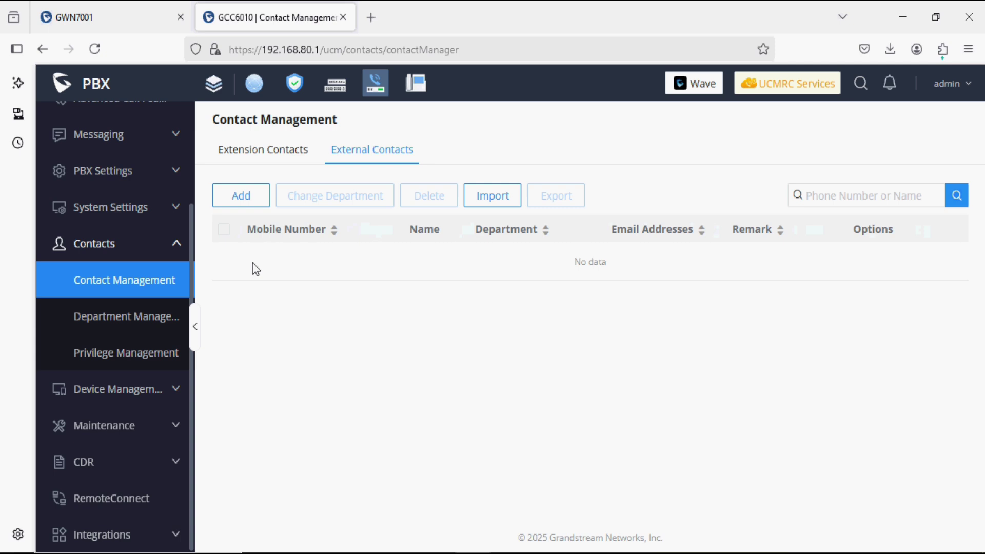
pyautogui.click(172, 316)
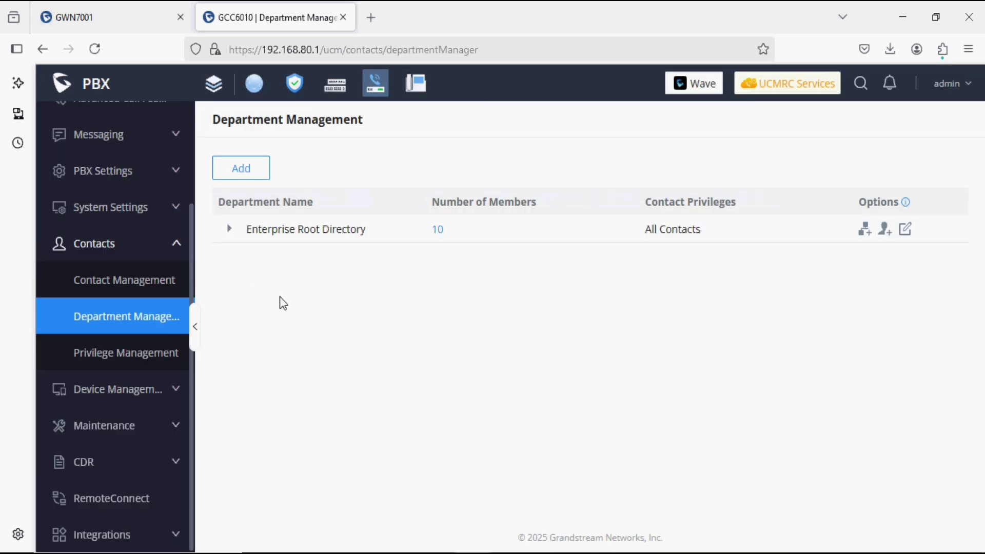
pyautogui.click(166, 366)
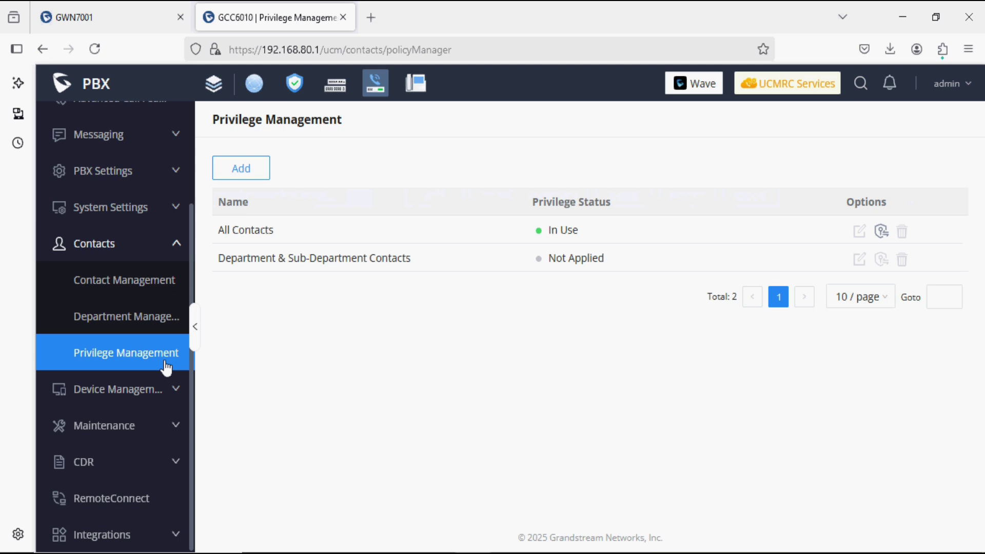
pyautogui.click(161, 400)
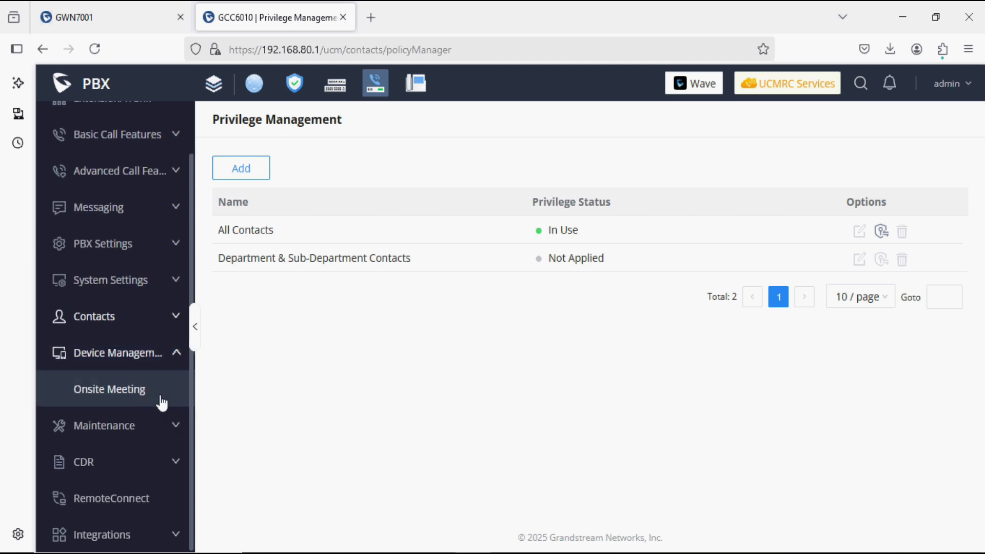
# Browse the Maintenance pages: User Management, Operation Log, Syslog and System Events.
pyautogui.click(143, 435)
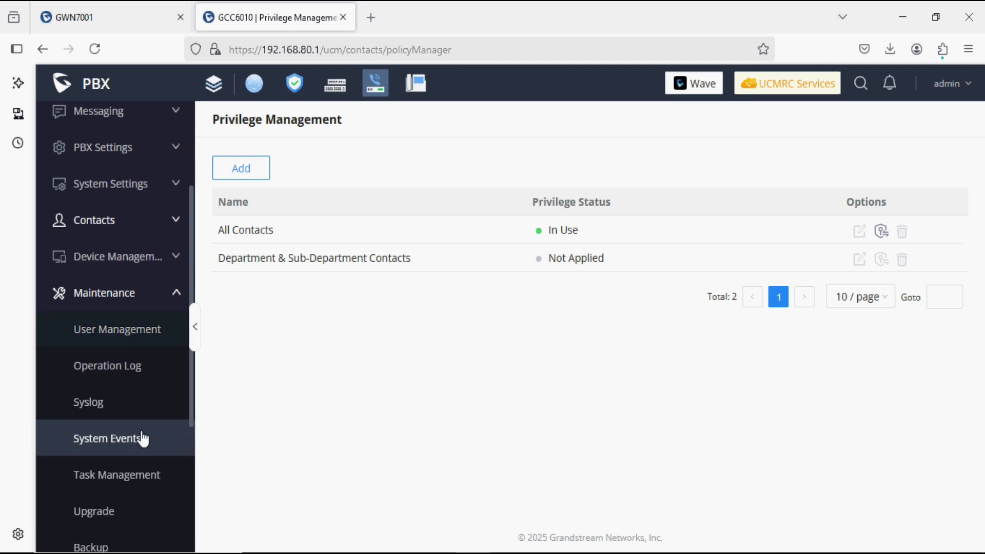
pyautogui.scroll(-2, 143, 439)
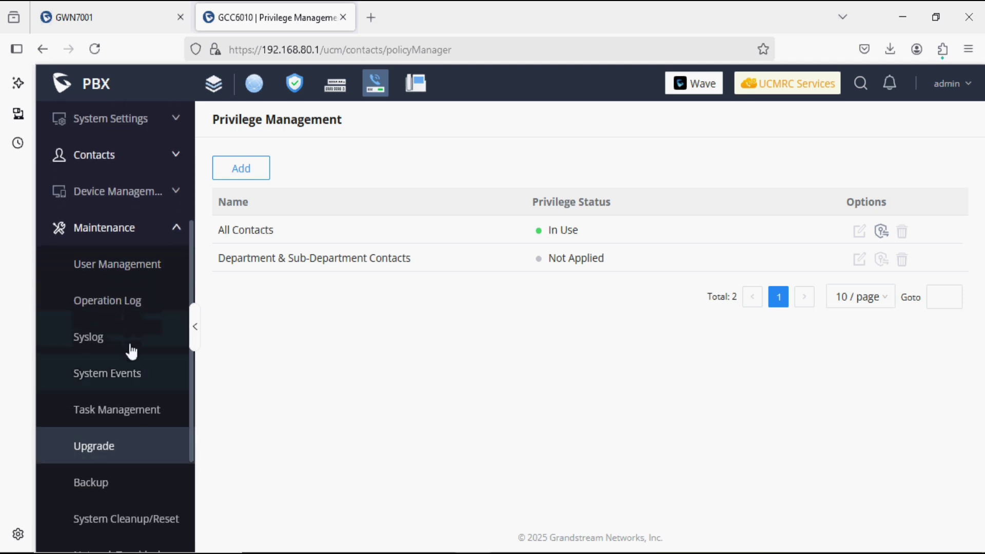
pyautogui.click(125, 283)
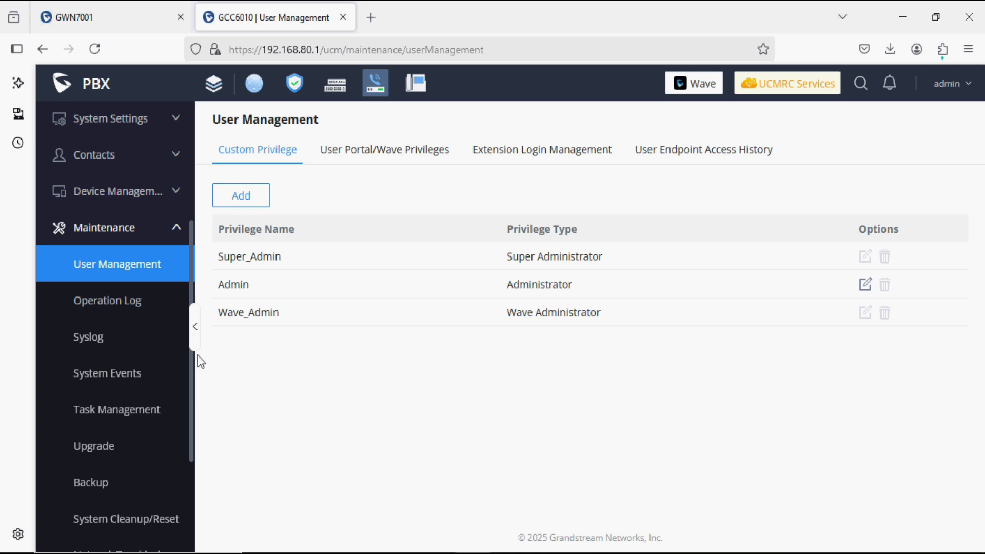
pyautogui.click(115, 314)
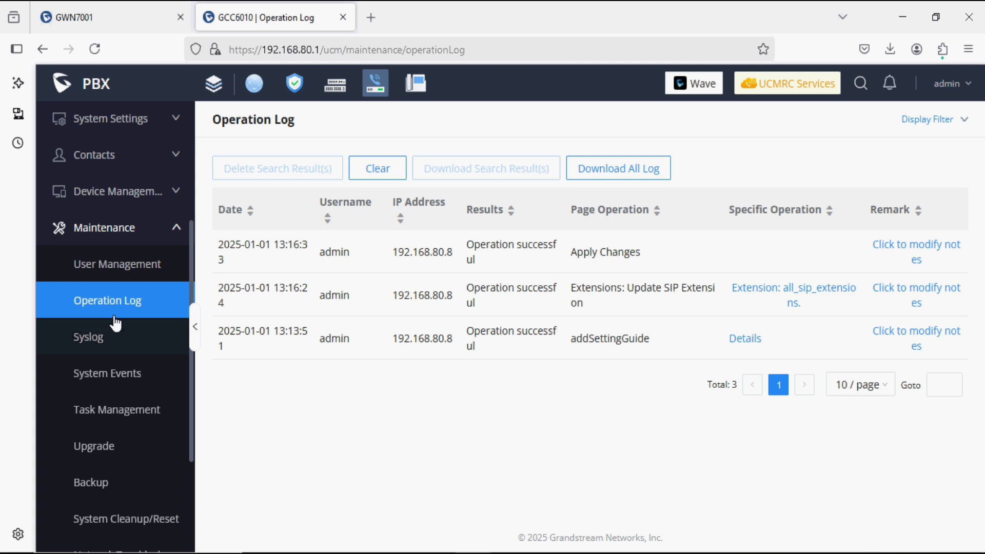
pyautogui.click(116, 343)
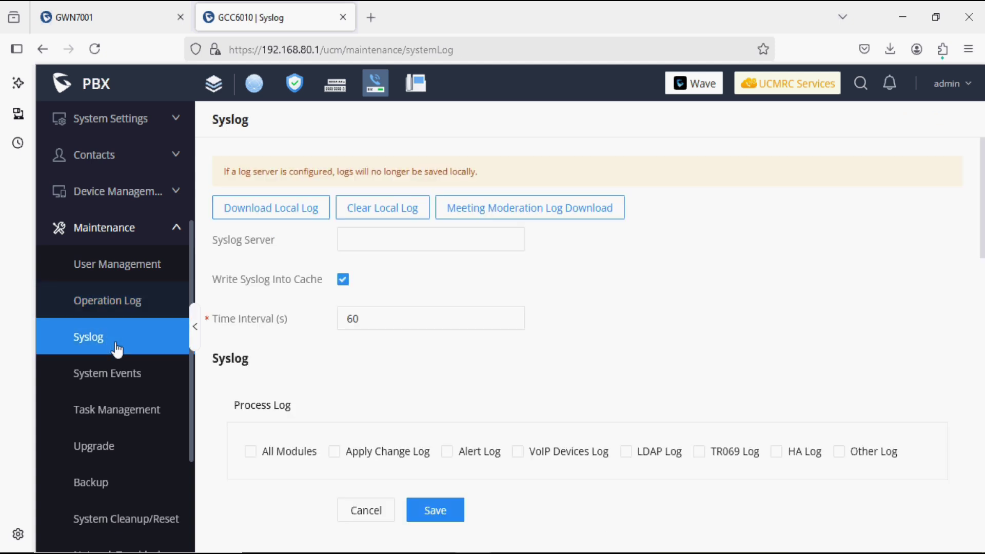
pyautogui.click(123, 377)
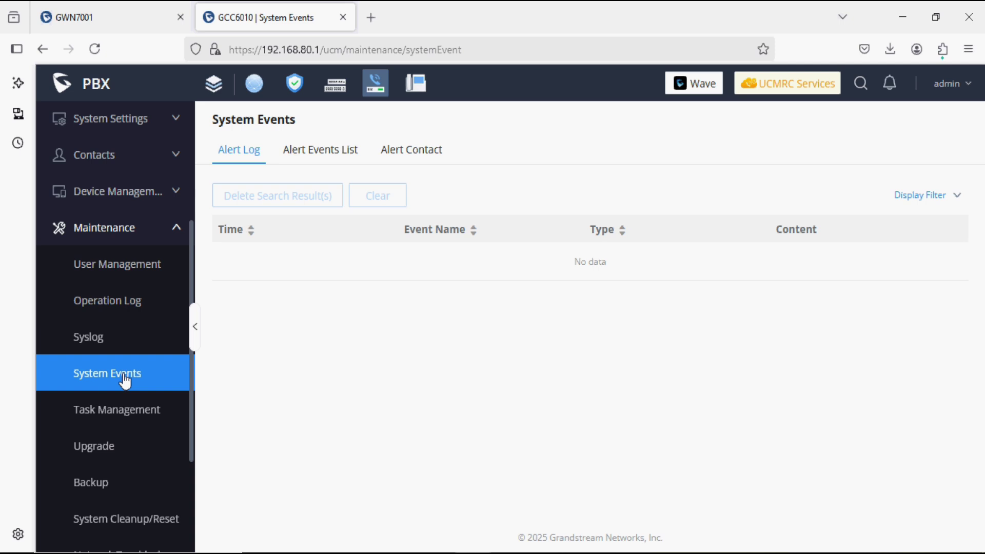
# View the Alert Events List and Task Management, ending on the Wave Upgrade page.
pyautogui.click(325, 153)
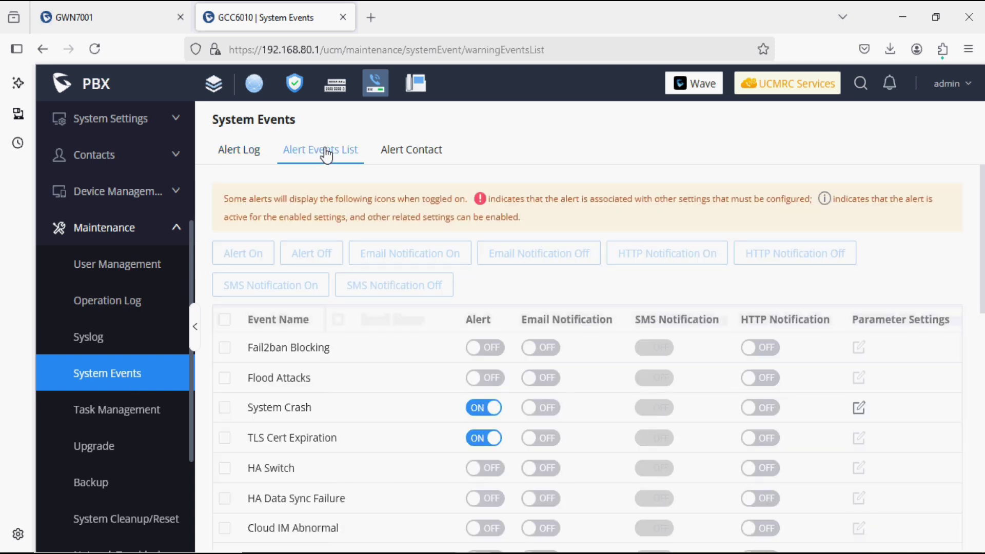
pyautogui.click(146, 420)
pyautogui.scroll(-2, 146, 420)
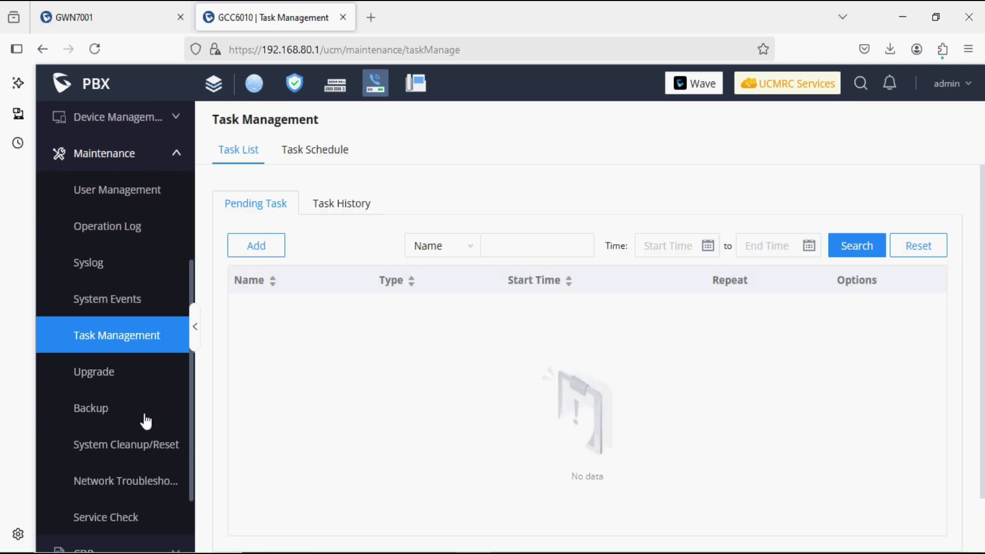
pyautogui.scroll(-2, 147, 420)
pyautogui.click(129, 311)
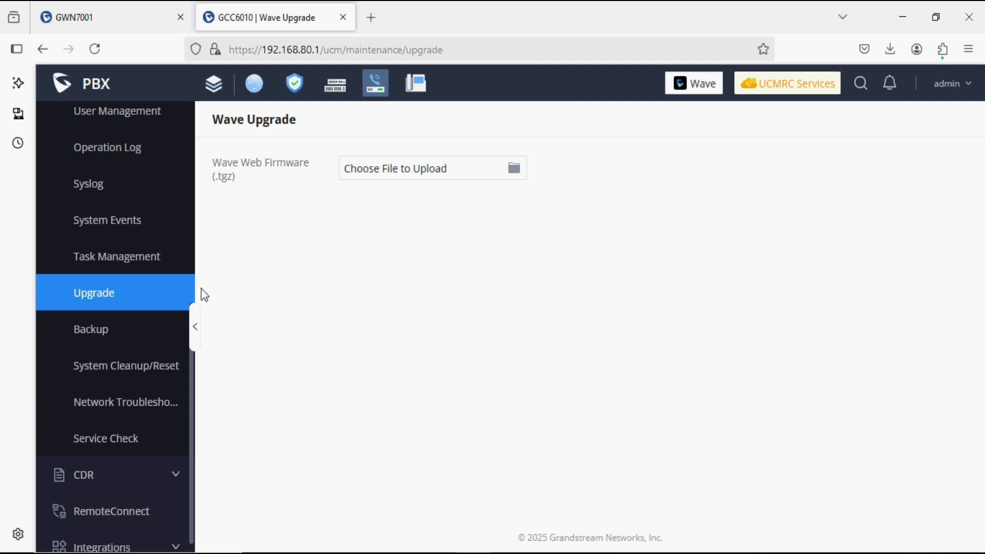
# Review Backup with its Data Sync tab and the System Cleanup/Reset manual and automatic cleaner tabs.
pyautogui.click(129, 340)
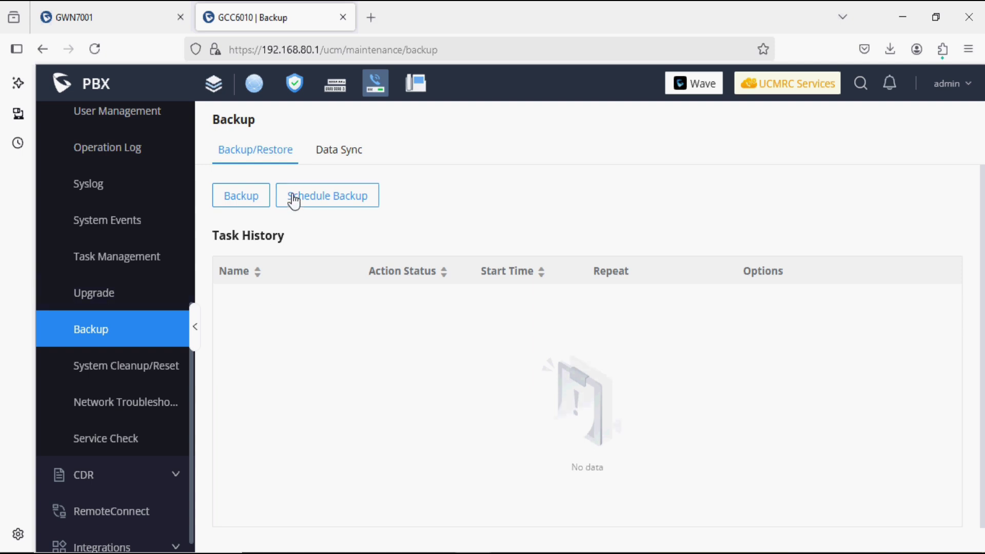
pyautogui.click(336, 158)
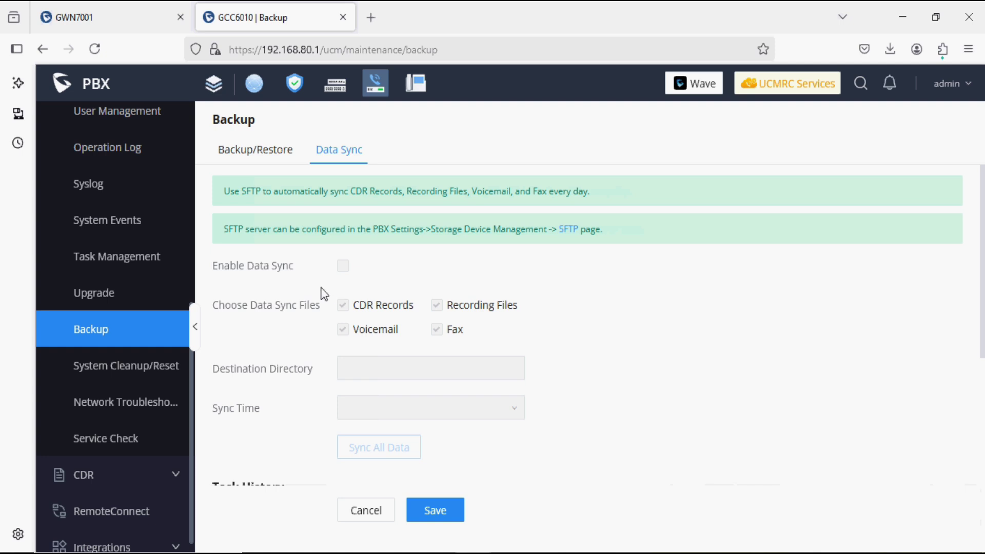
pyautogui.scroll(-2, 324, 294)
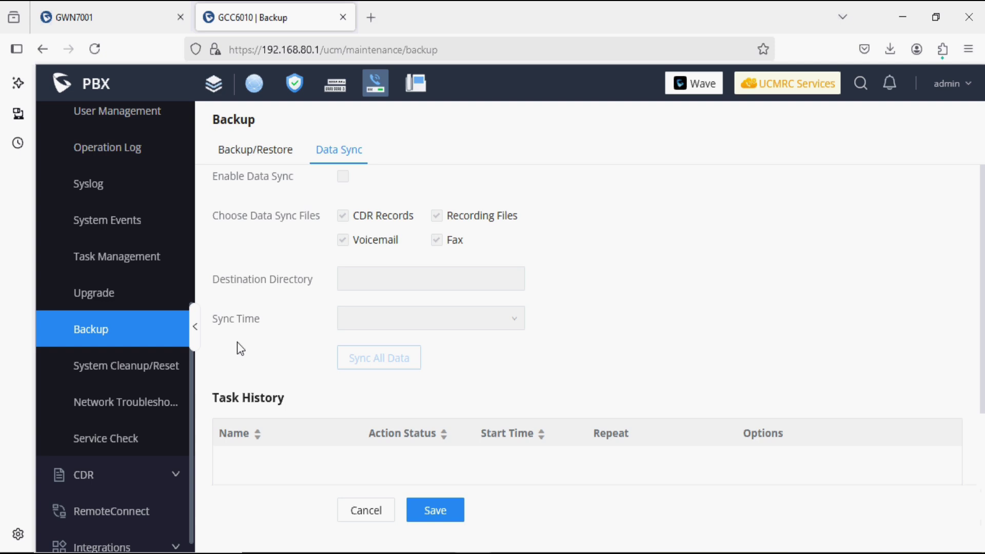
pyautogui.click(174, 371)
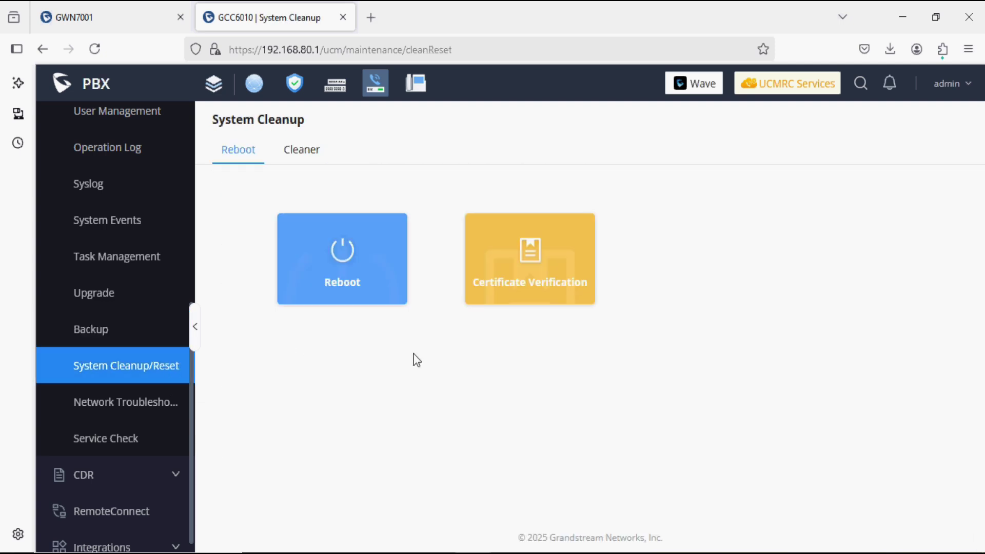
pyautogui.click(296, 158)
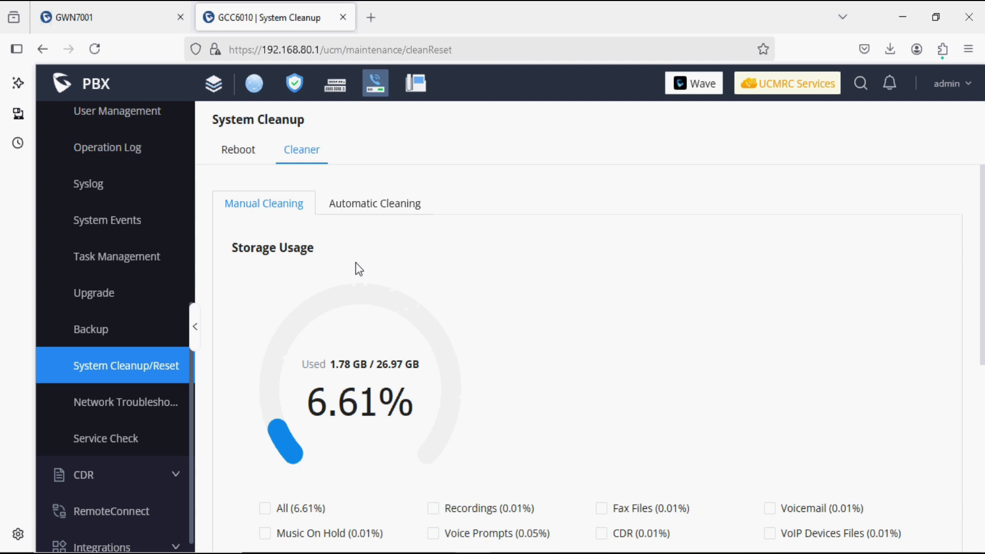
pyautogui.click(371, 206)
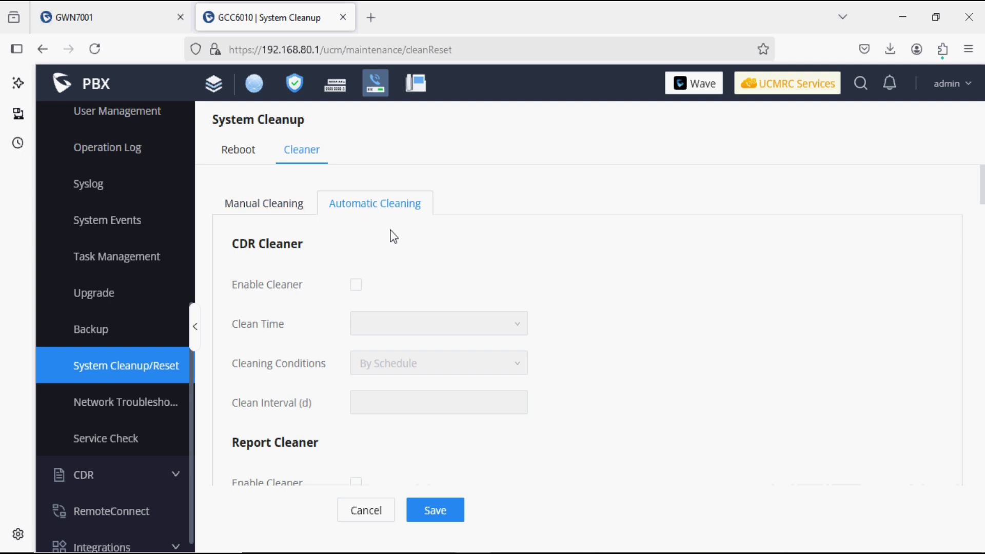
pyautogui.scroll(-8, 394, 237)
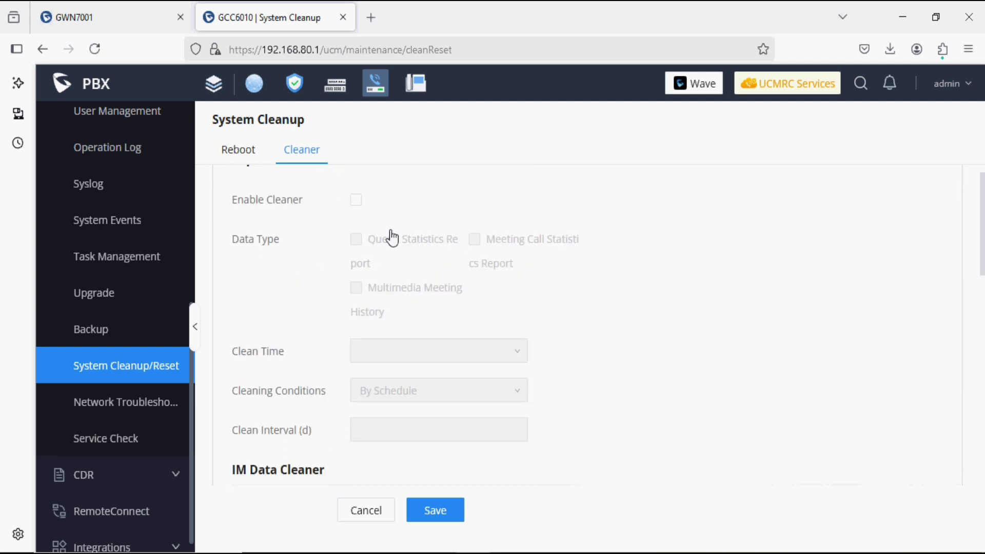
pyautogui.scroll(-3, 392, 238)
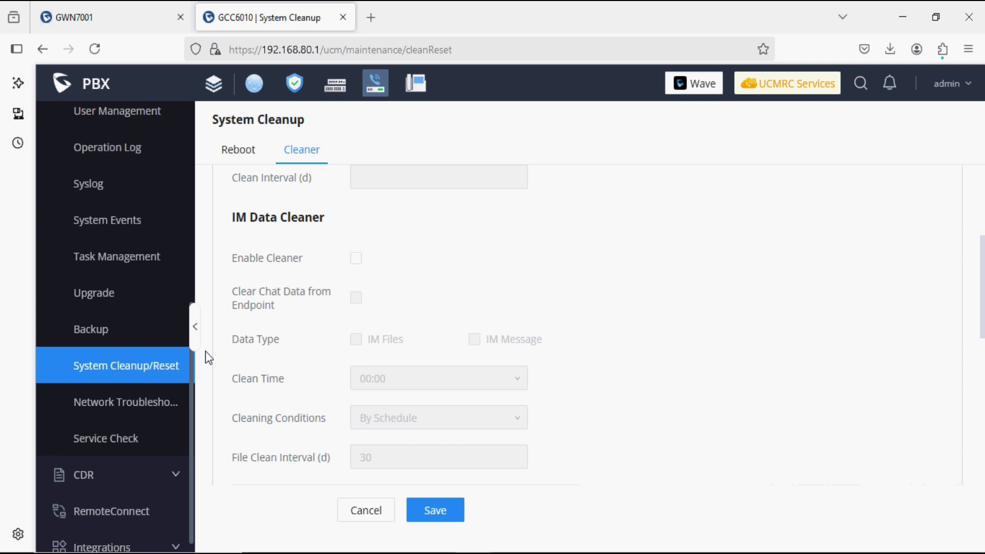
# Check the Network Troubleshooting IP Ping and Traceroute tools.
pyautogui.click(159, 415)
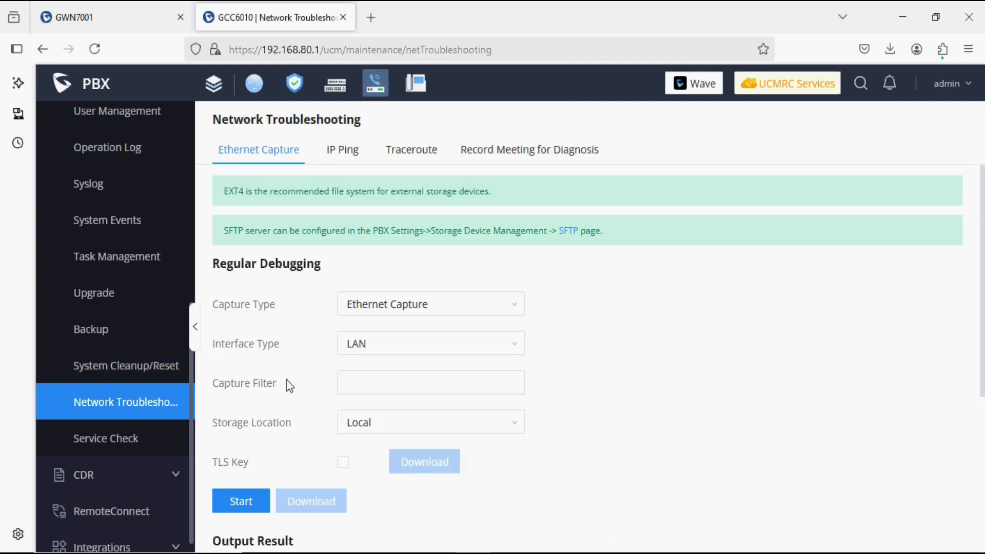
pyautogui.click(343, 156)
pyautogui.click(407, 150)
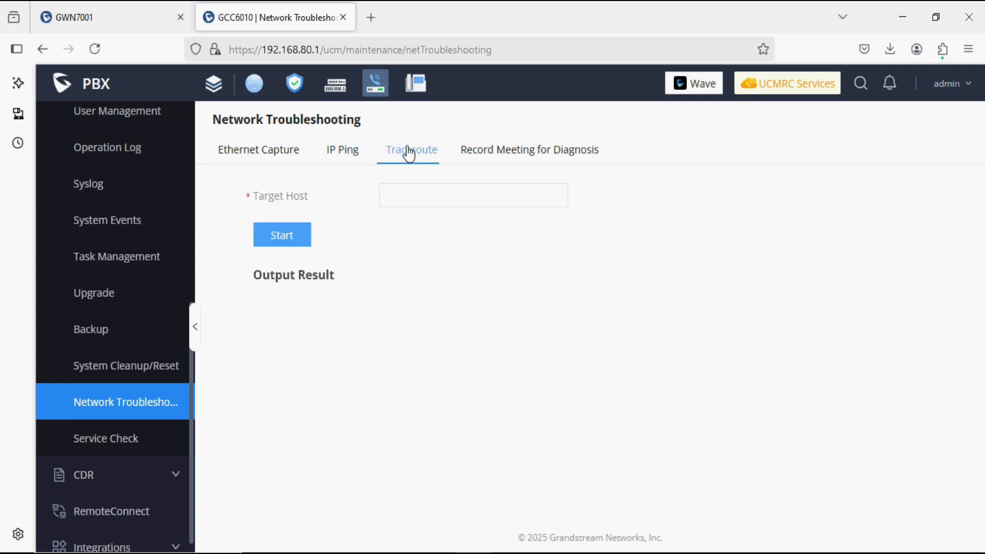
pyautogui.scroll(-1, 121, 411)
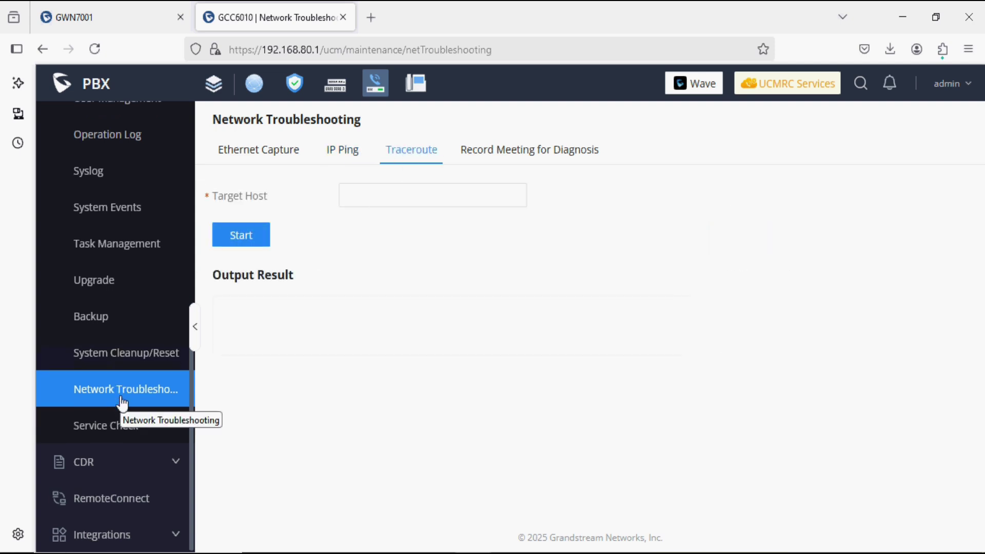
# View the CDR list and the empty call recordings list, then expand Integrations.
pyautogui.click(132, 461)
pyautogui.click(107, 394)
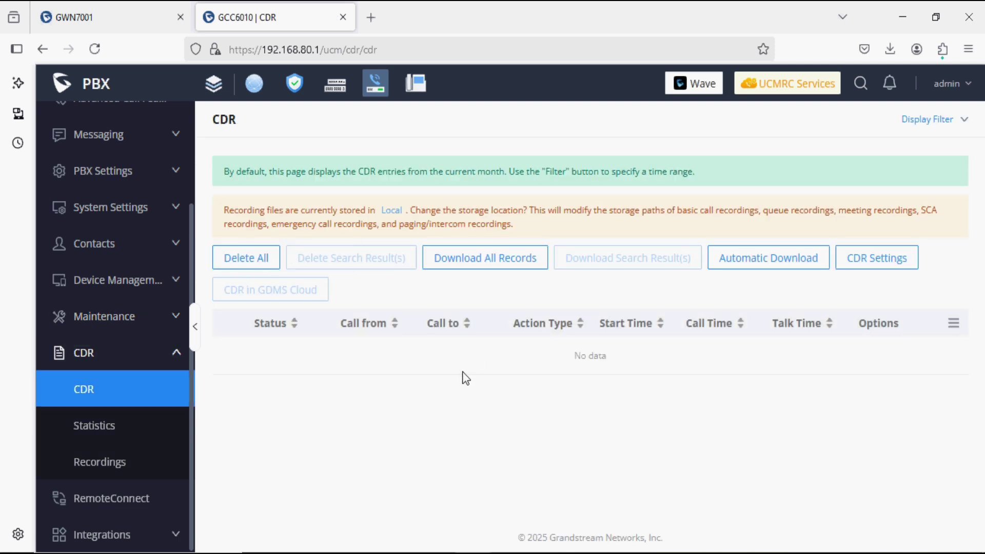
pyautogui.click(143, 468)
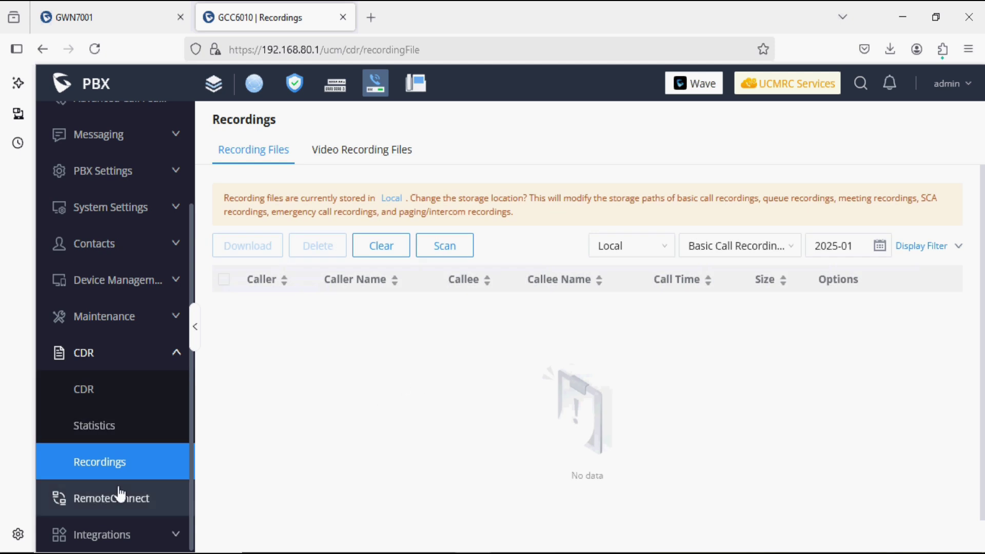
pyautogui.click(121, 534)
pyautogui.scroll(-3, 122, 534)
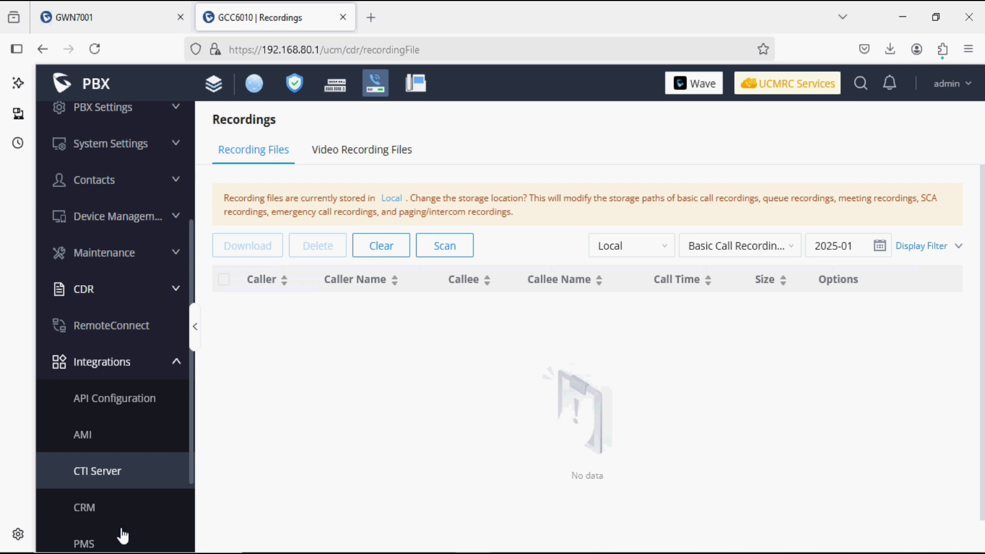
pyautogui.scroll(-1, 122, 534)
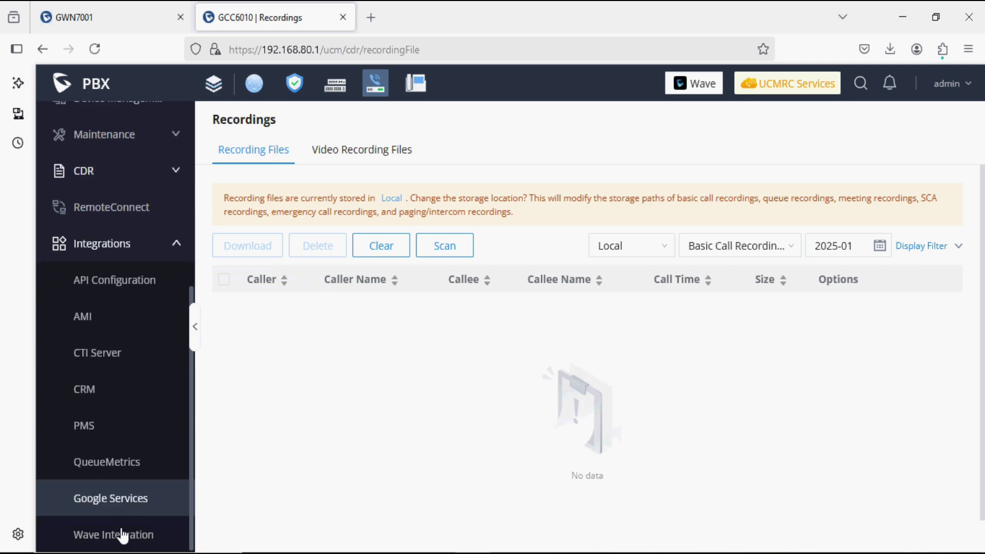
# Look over API Configuration, AMI, CTI Server and the CRM system choices.
pyautogui.click(104, 277)
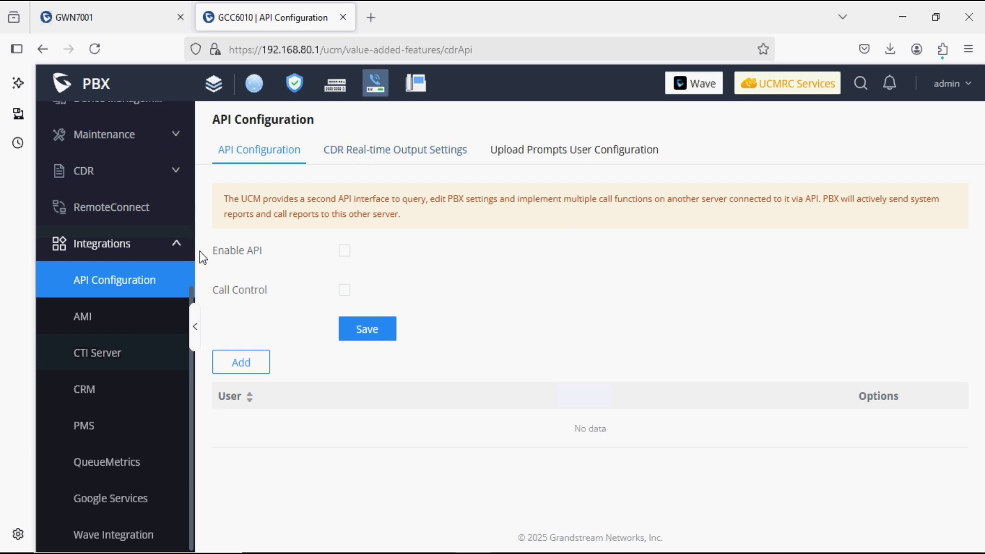
pyautogui.click(149, 318)
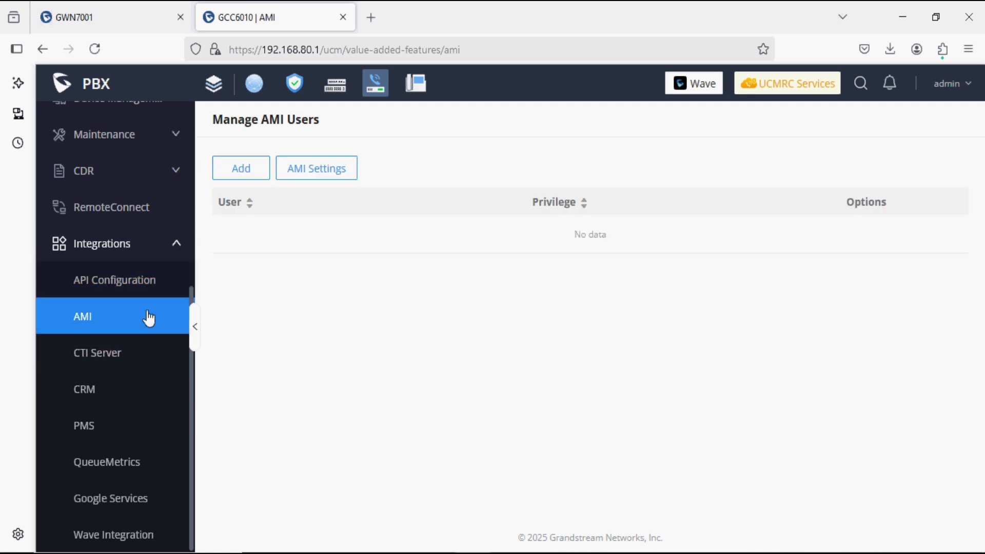
pyautogui.click(138, 359)
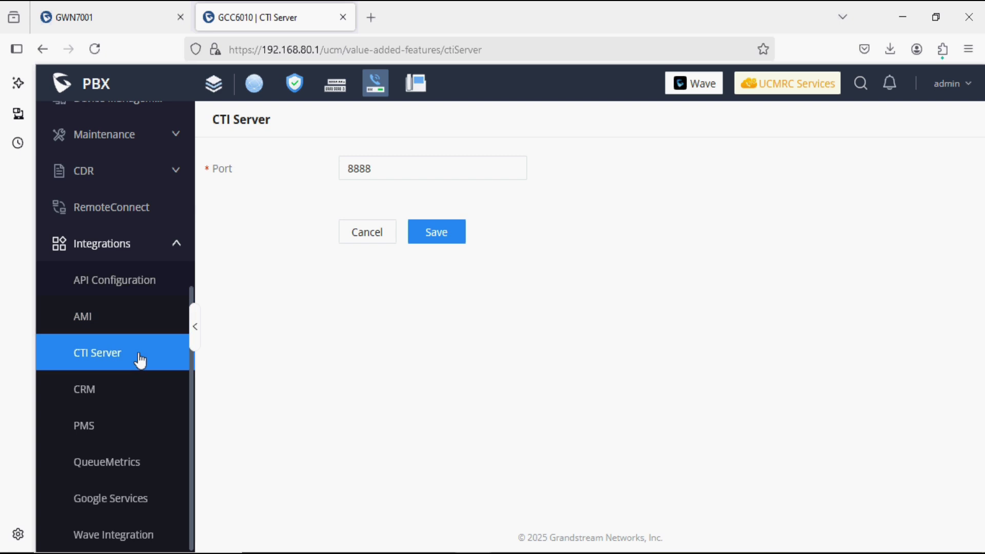
pyautogui.click(119, 404)
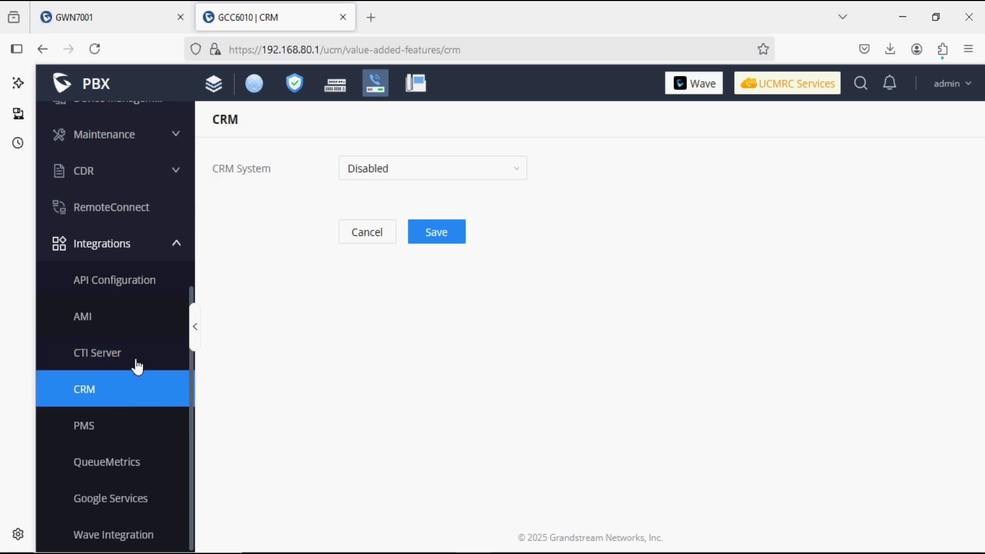
pyautogui.click(354, 174)
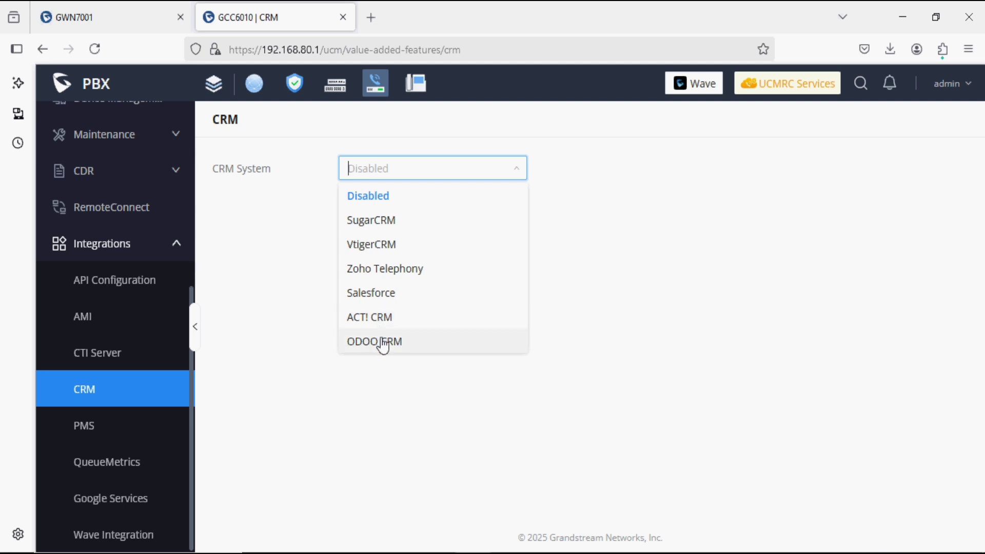
# Check the PMS modules unchanged and QueueMetrics, then bring up the Extensions list.
pyautogui.click(163, 423)
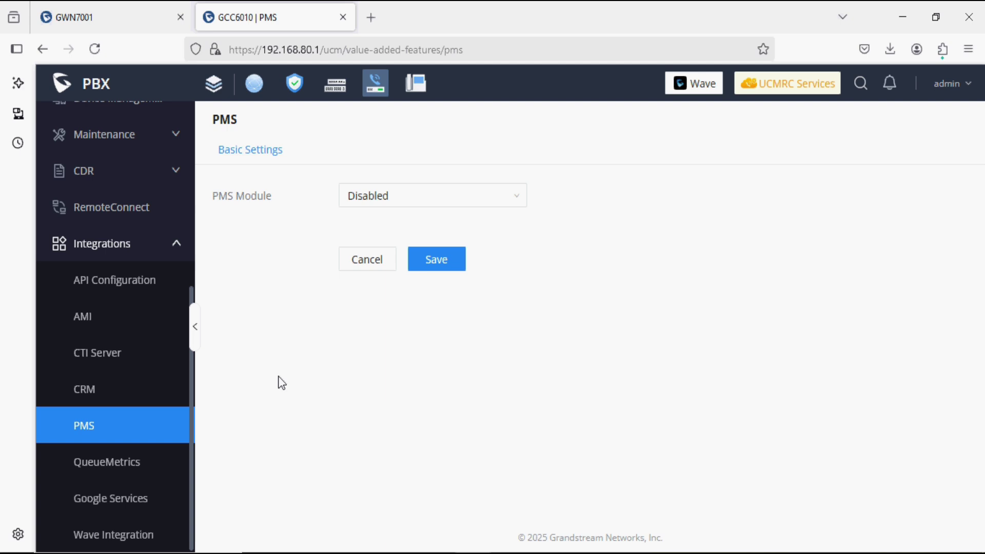
pyautogui.click(383, 195)
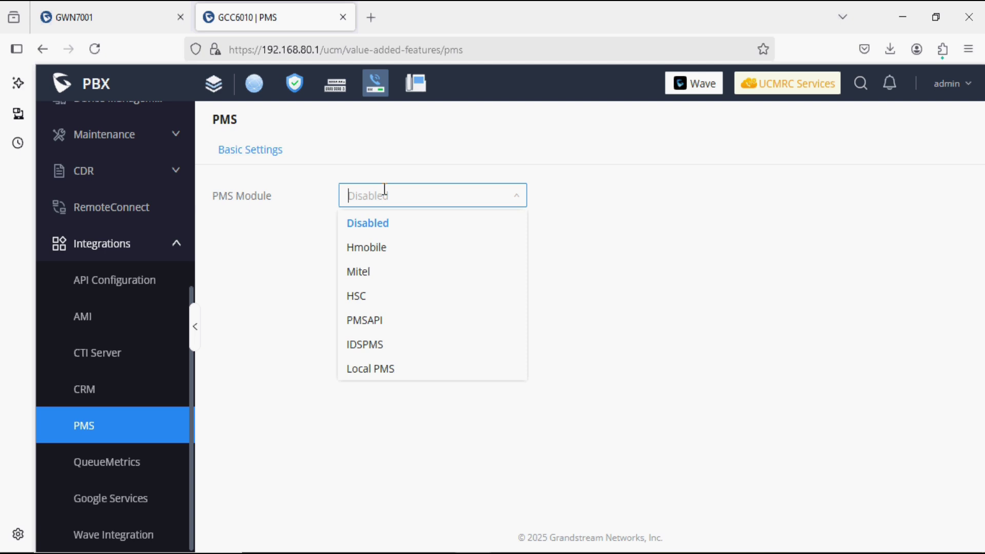
pyautogui.click(241, 339)
pyautogui.click(124, 469)
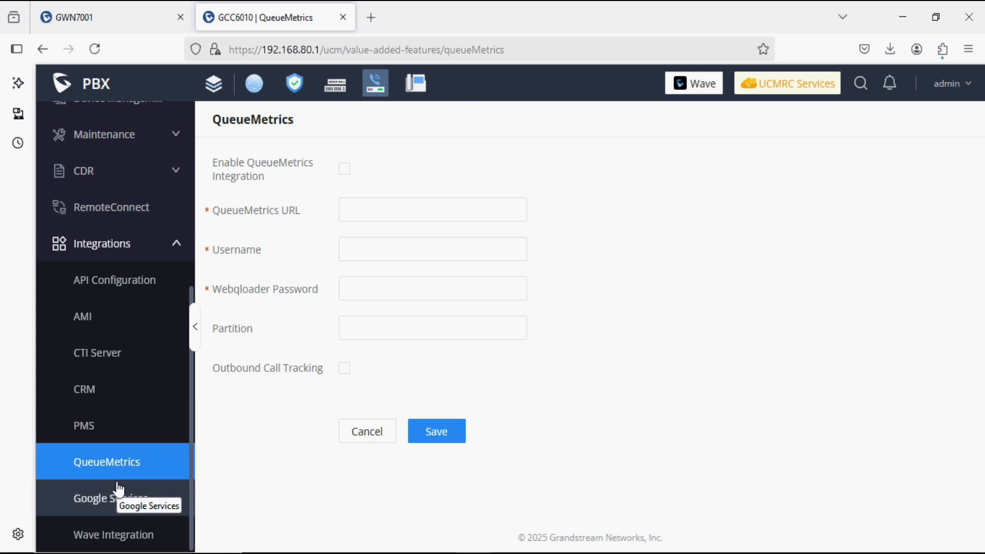
pyautogui.scroll(6, 119, 490)
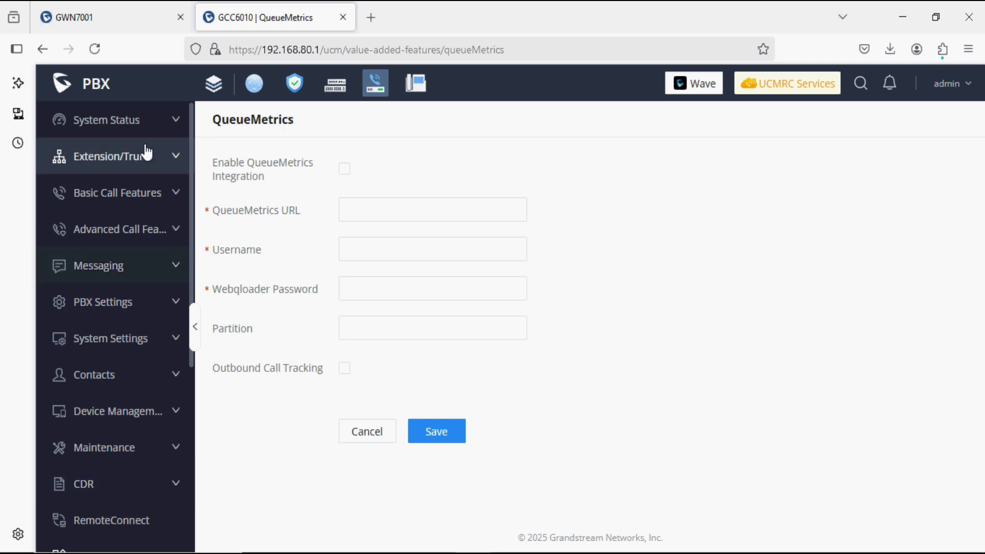
pyautogui.click(148, 153)
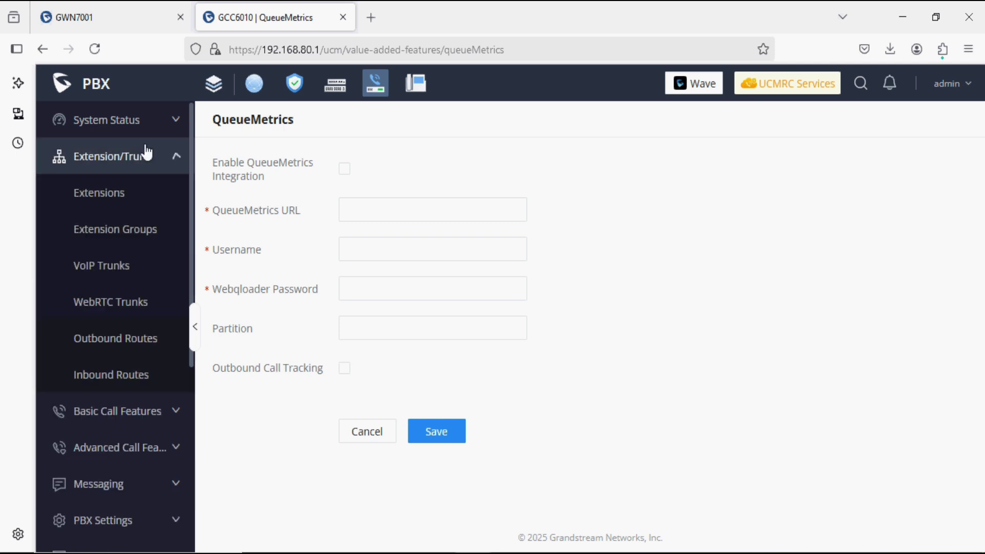
pyautogui.click(134, 193)
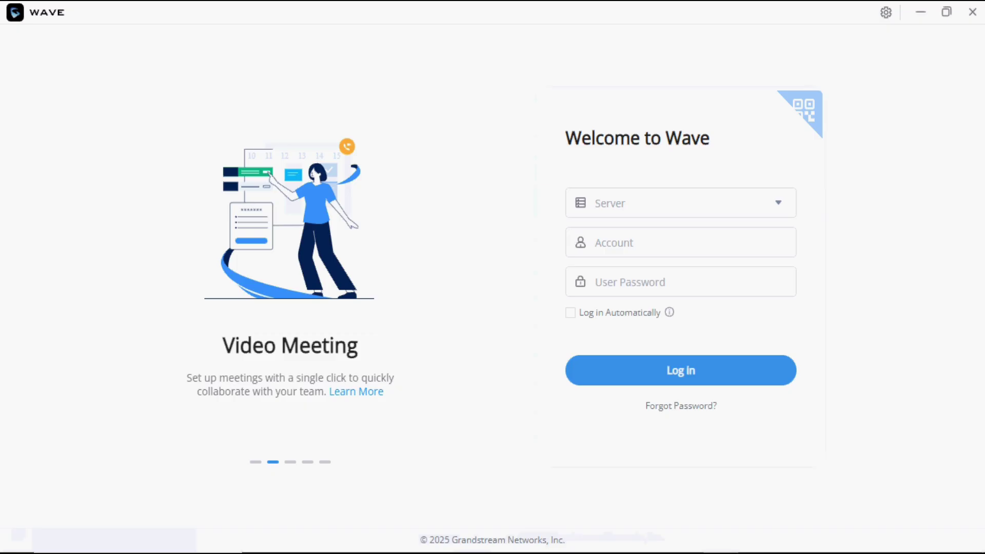
pyautogui.click(619, 206)
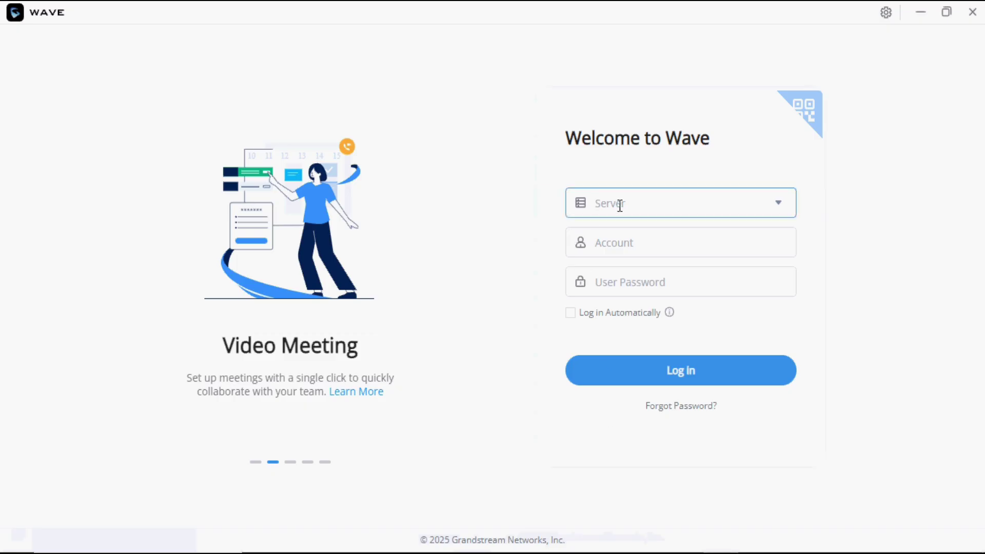
pyautogui.write('https:/')
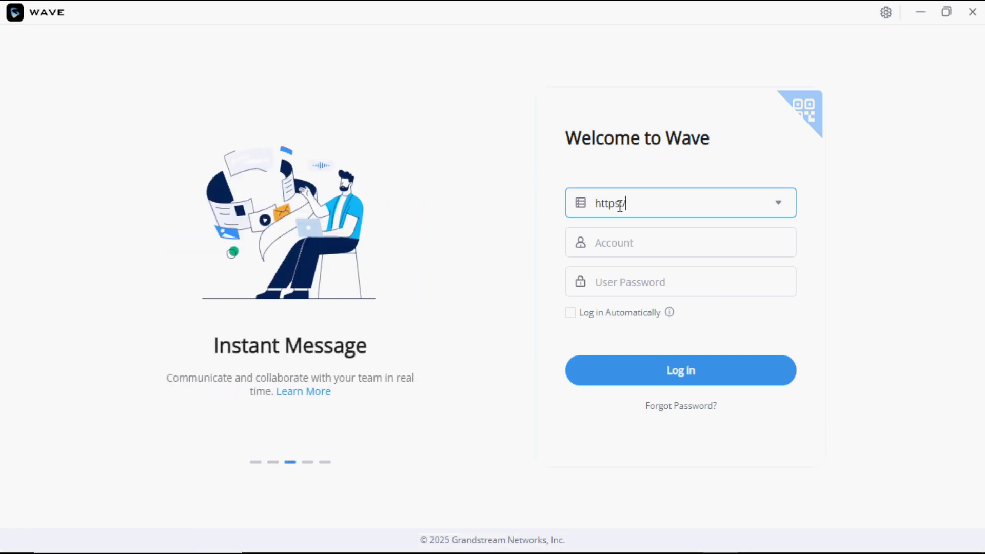
pyautogui.write('/192.168')
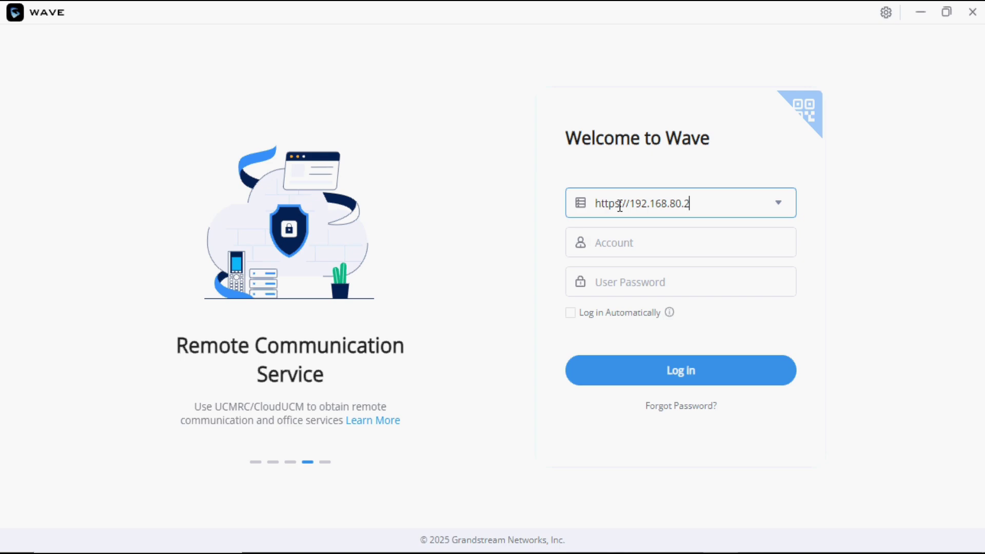
pyautogui.write('.80.2:8')
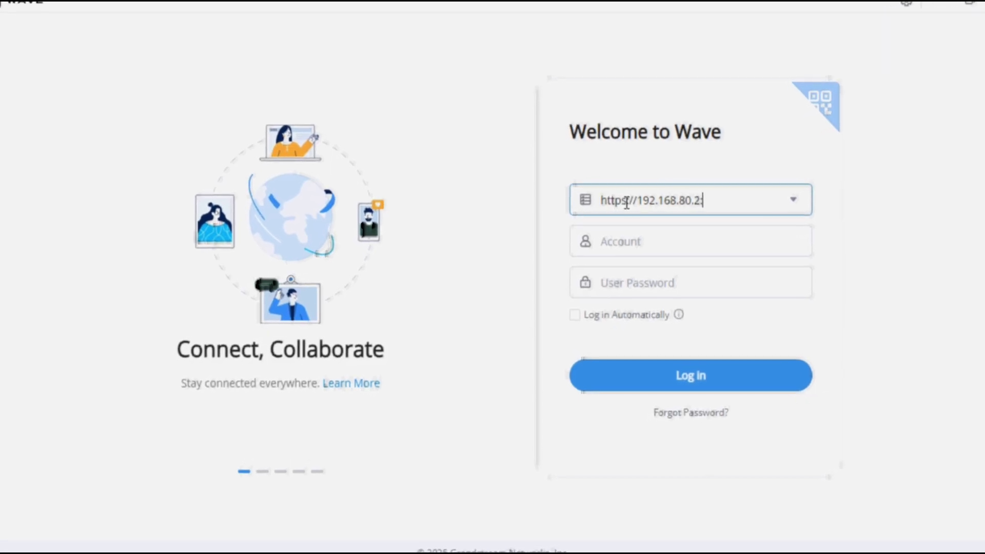
pyautogui.write('08')
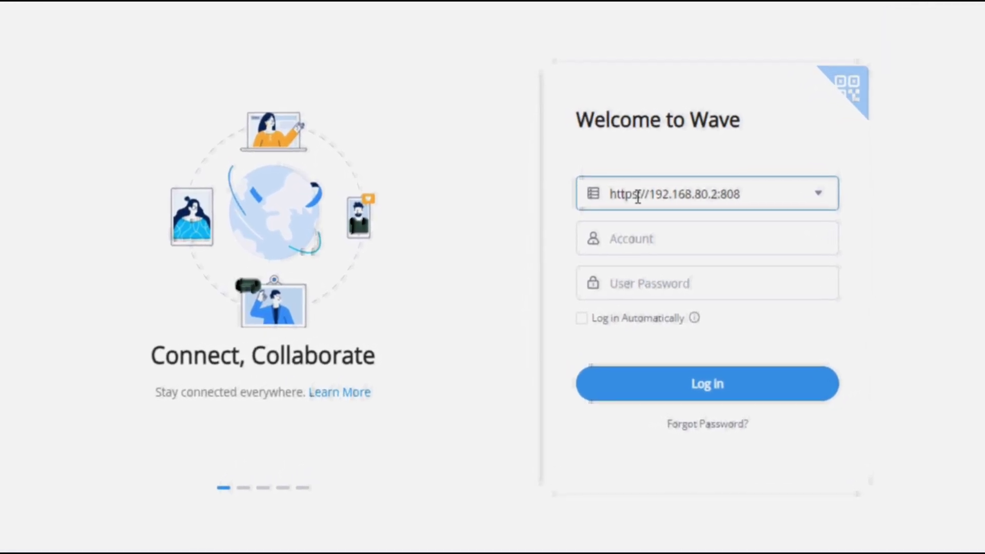
pyautogui.press('BackSpace')
pyautogui.write('90')
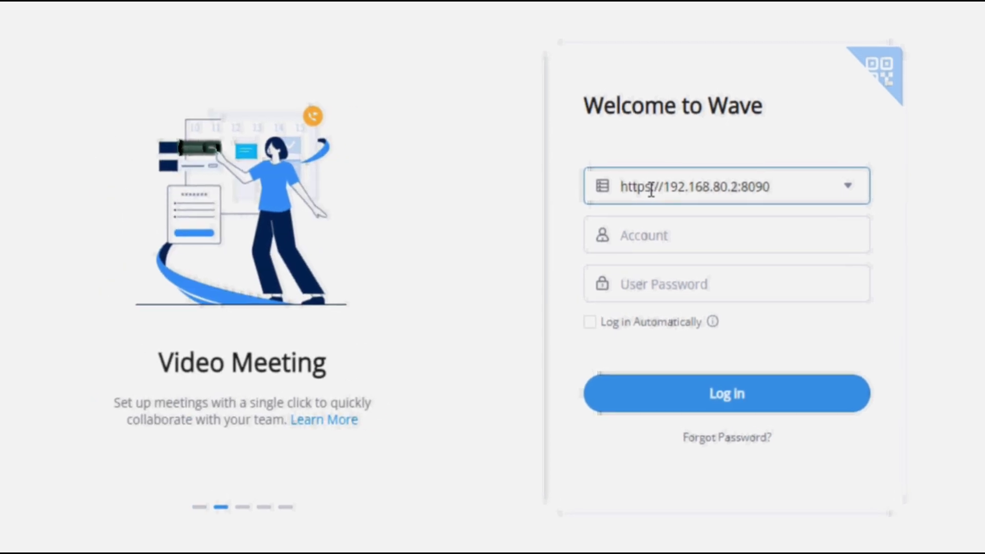
pyautogui.press('Tab')
pyautogui.write('20')
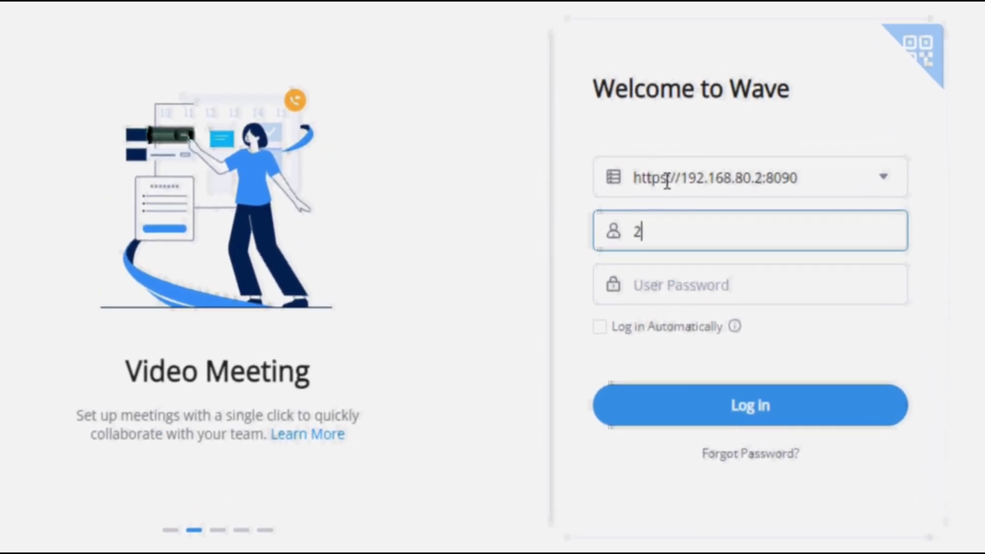
pyautogui.write('0')
pyautogui.press('Tab')
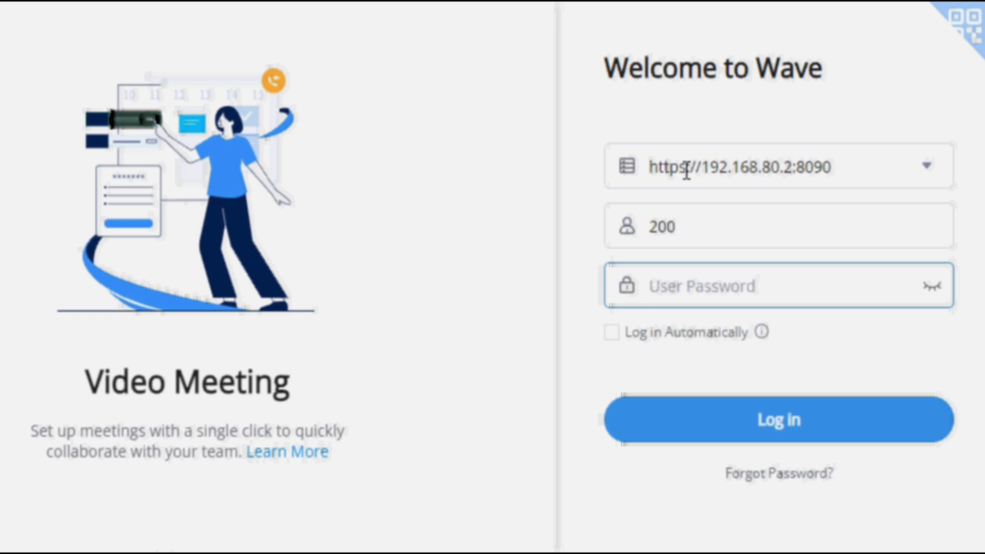
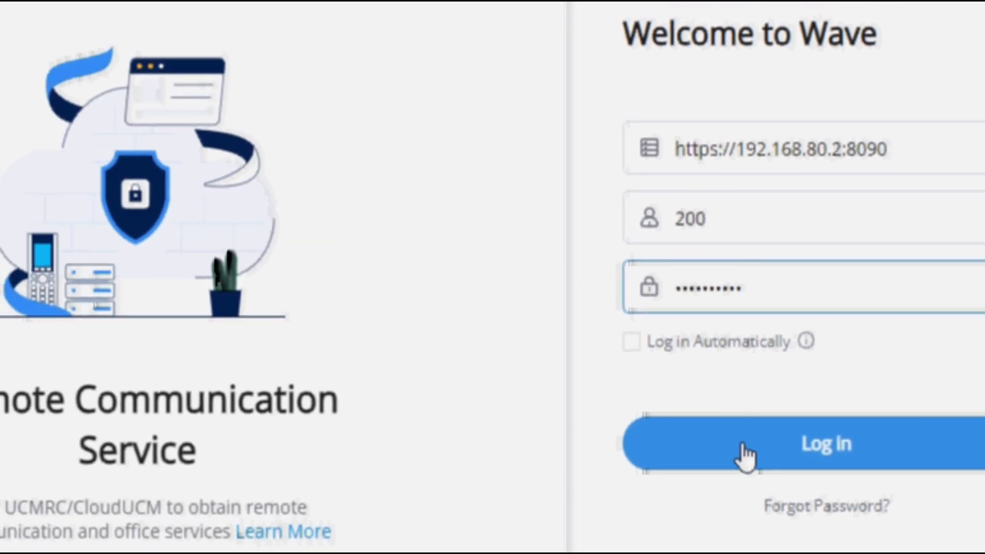
pyautogui.click(778, 479)
pyautogui.click(734, 449)
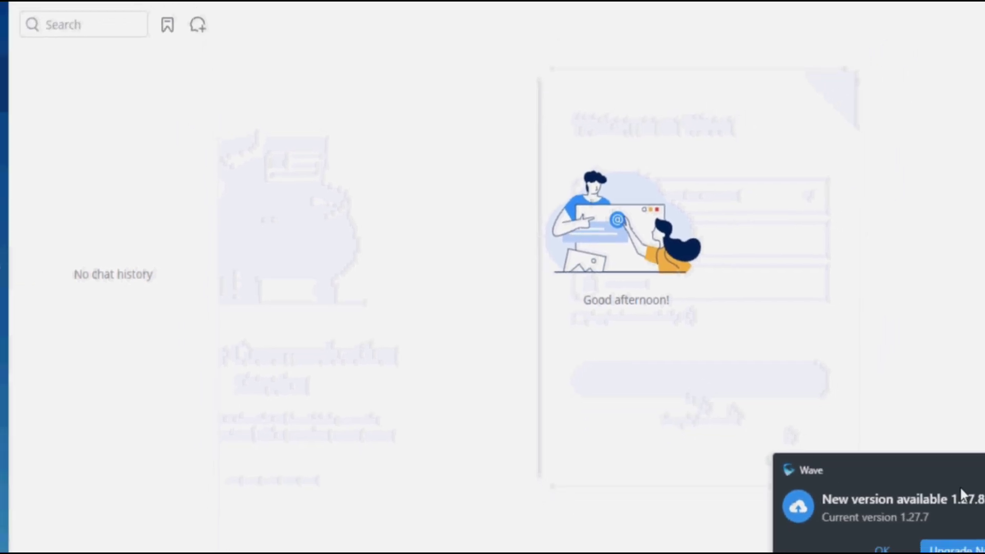
# Dismiss the update notice, browse contacts 200–209, and dial 201 on the keypad.
pyautogui.click(978, 477)
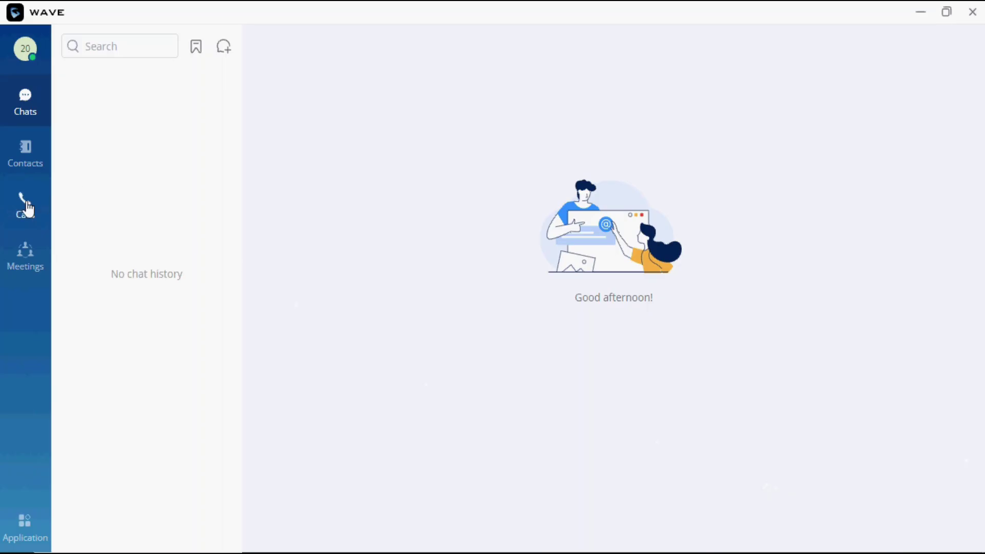
pyautogui.click(26, 150)
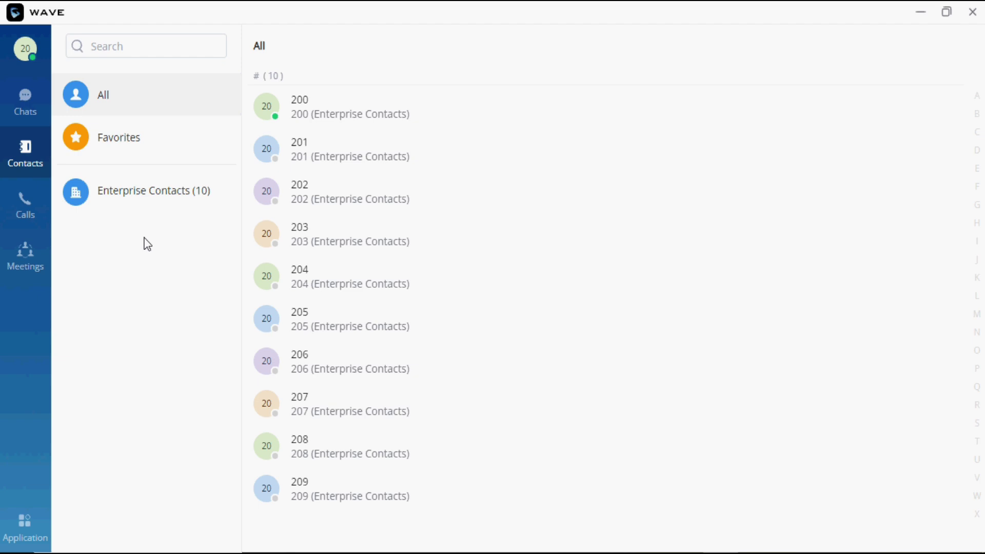
pyautogui.click(40, 215)
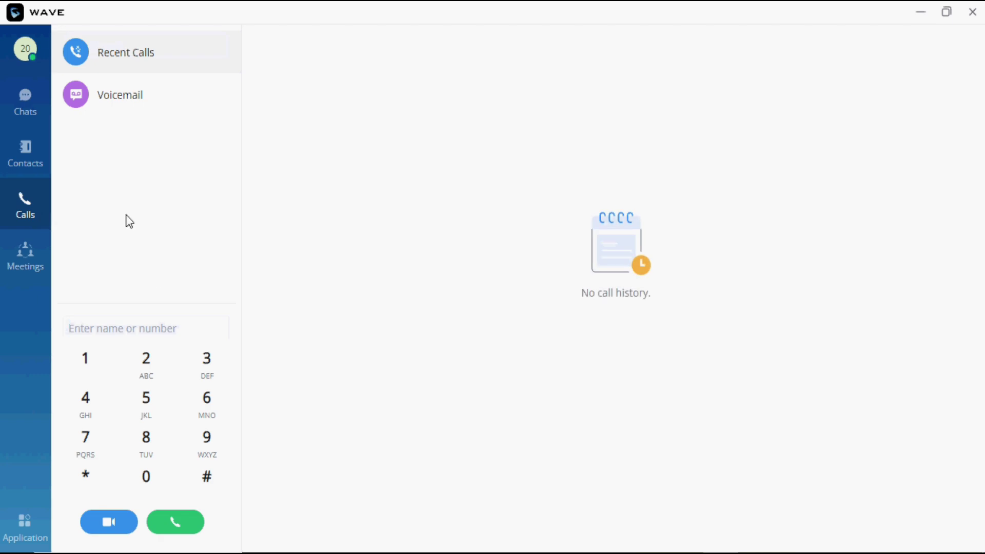
pyautogui.click(161, 367)
pyautogui.click(148, 474)
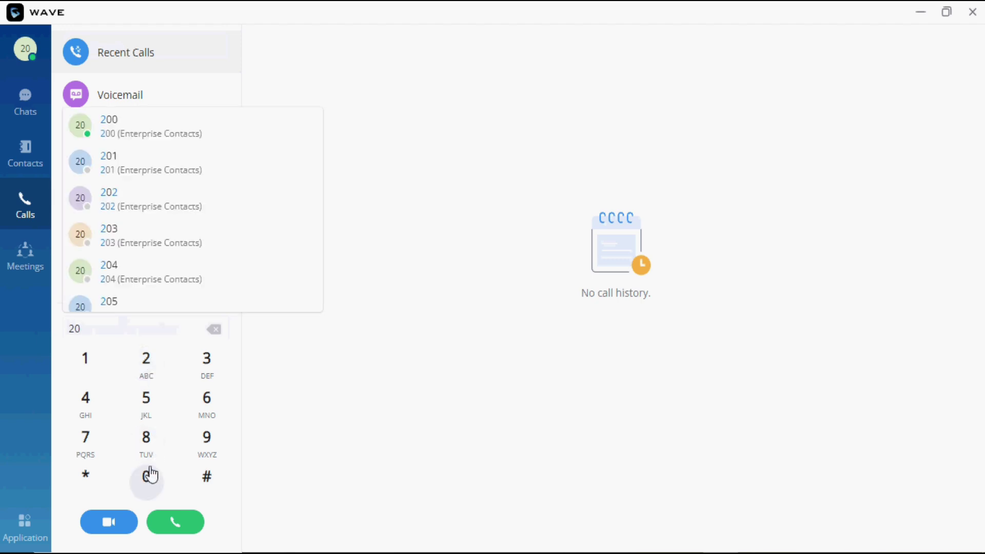
pyautogui.click(85, 365)
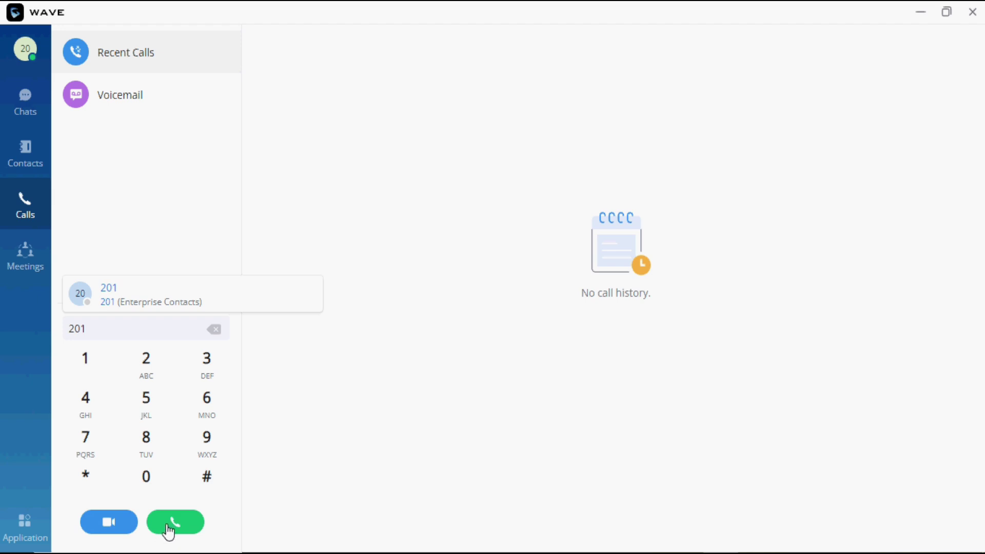
# Check Meeting Room, then return to the empty Meeting List.
pyautogui.click(37, 253)
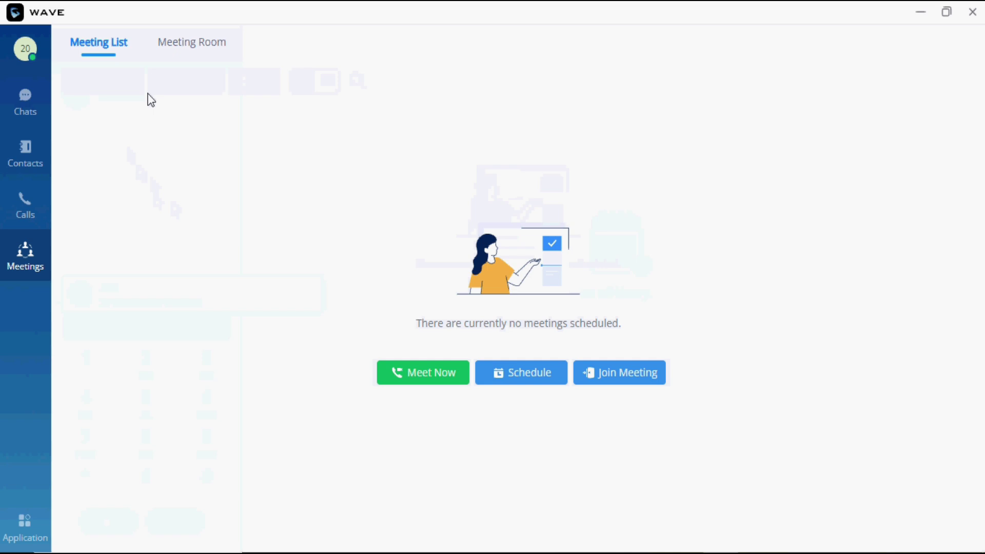
pyautogui.click(195, 49)
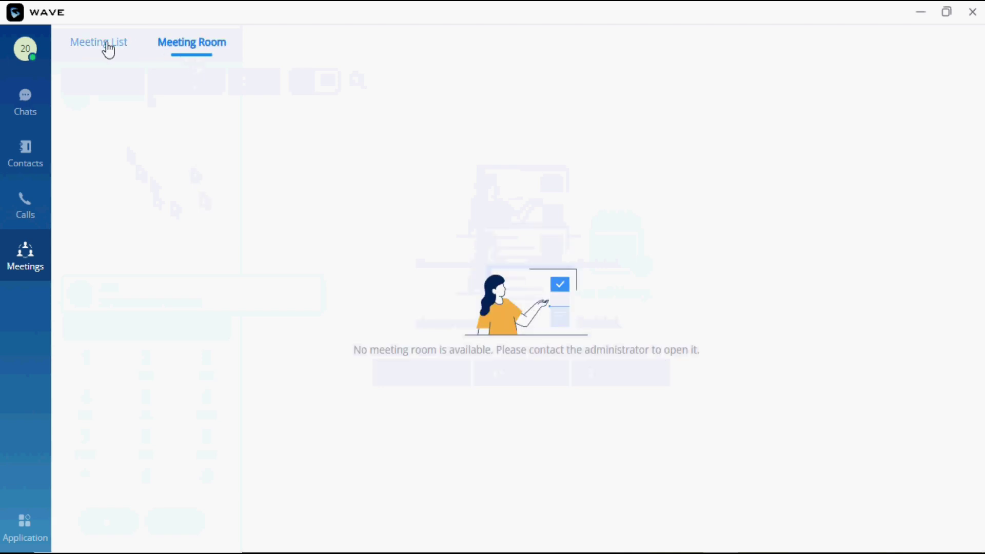
pyautogui.click(107, 50)
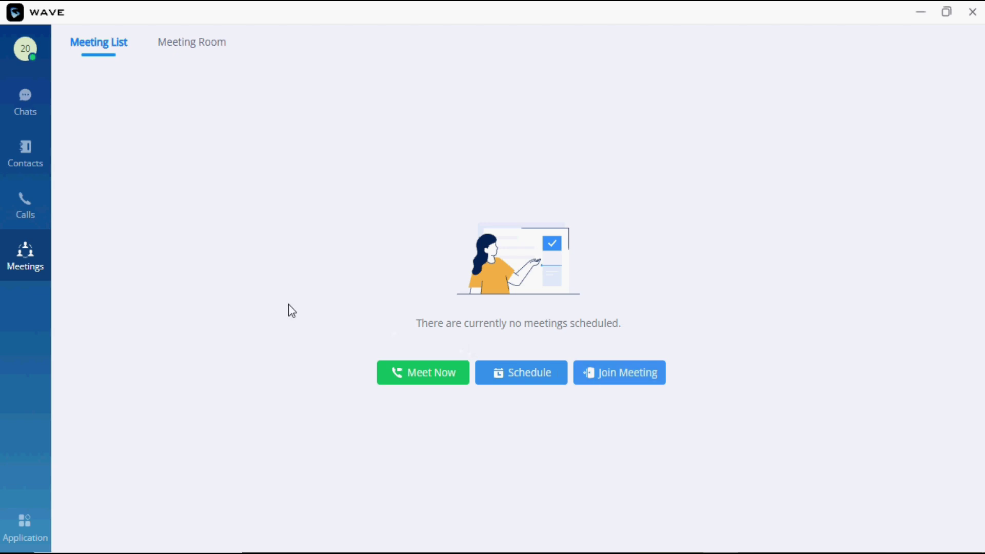
# Enable the VPK panel and save a Busy Lamp Field key for extension 201.
pyautogui.click(32, 543)
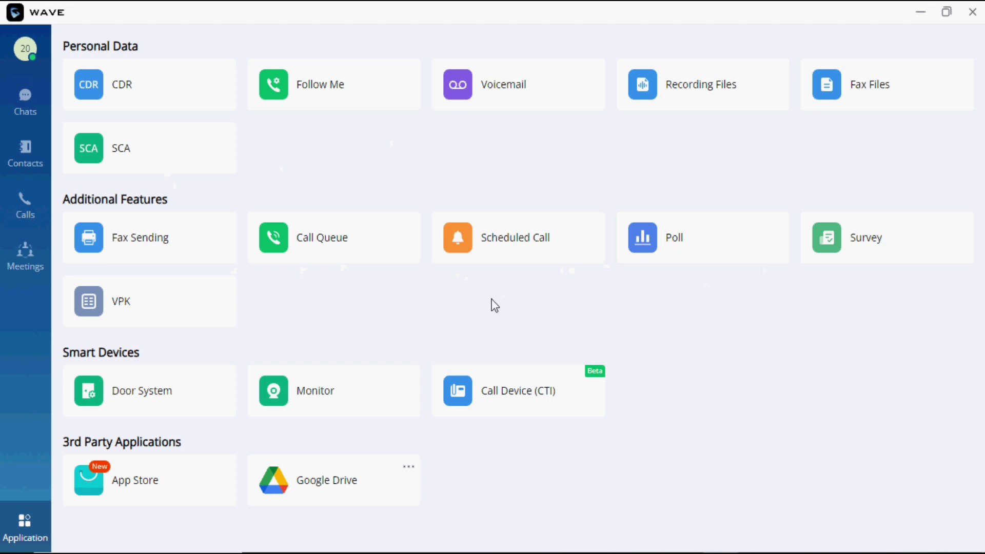
pyautogui.click(128, 310)
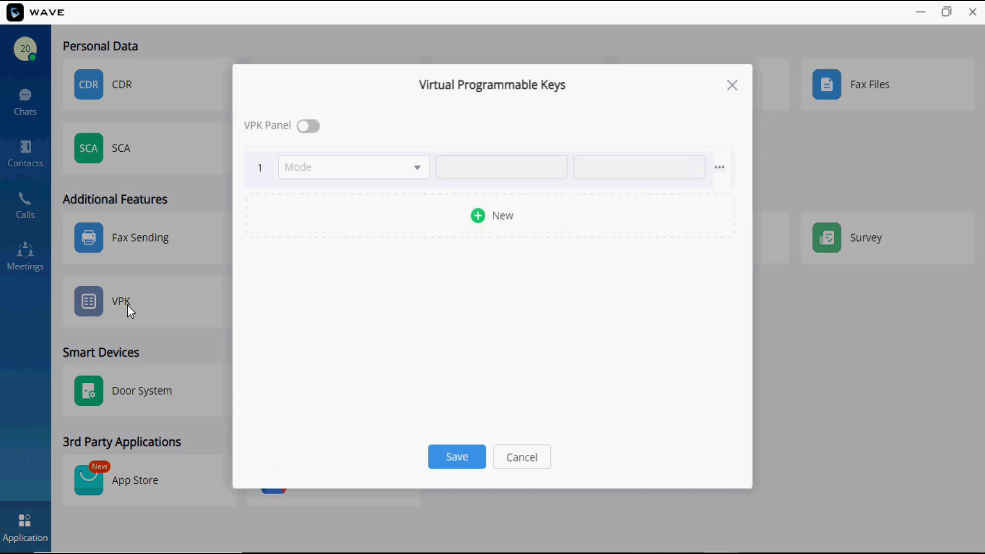
pyautogui.click(305, 127)
pyautogui.click(340, 174)
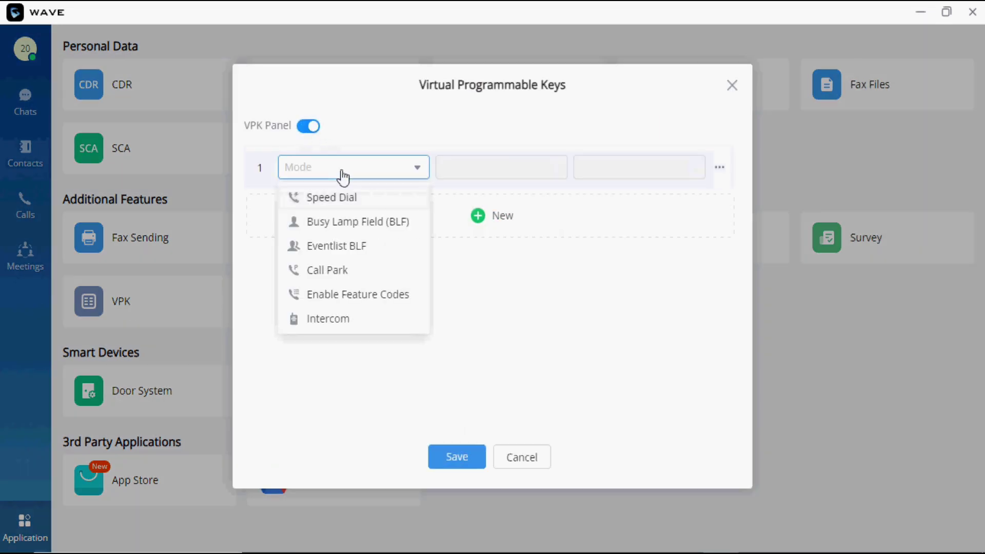
pyautogui.click(346, 222)
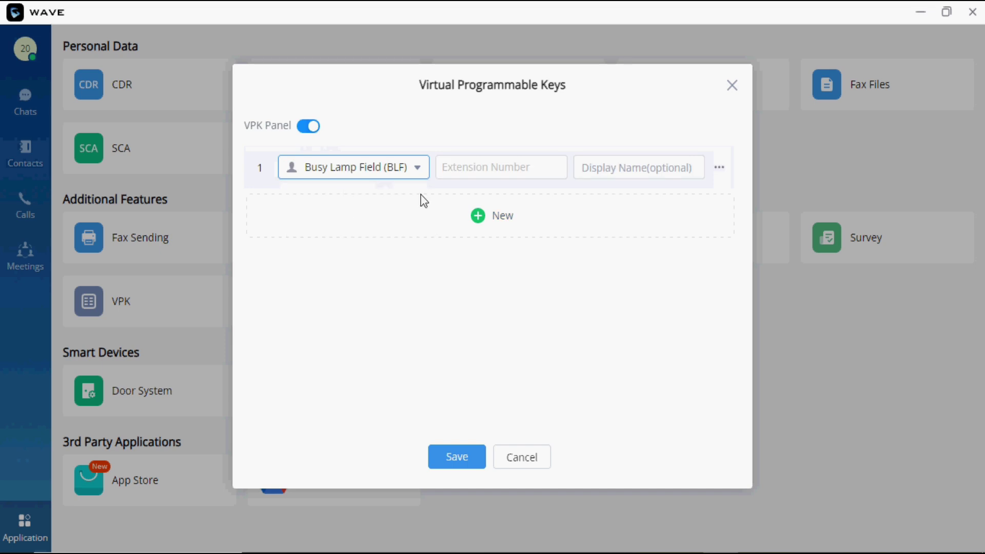
pyautogui.click(487, 168)
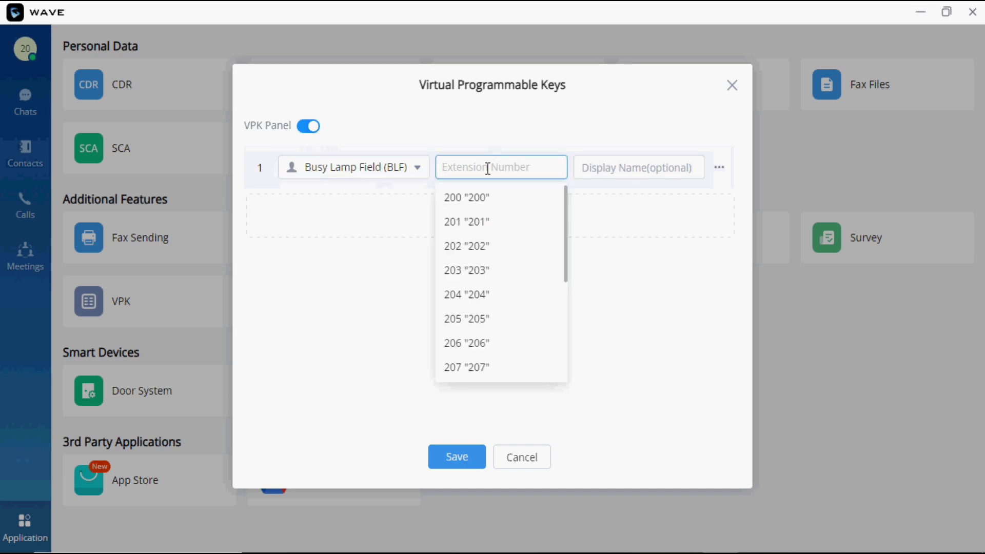
pyautogui.click(475, 222)
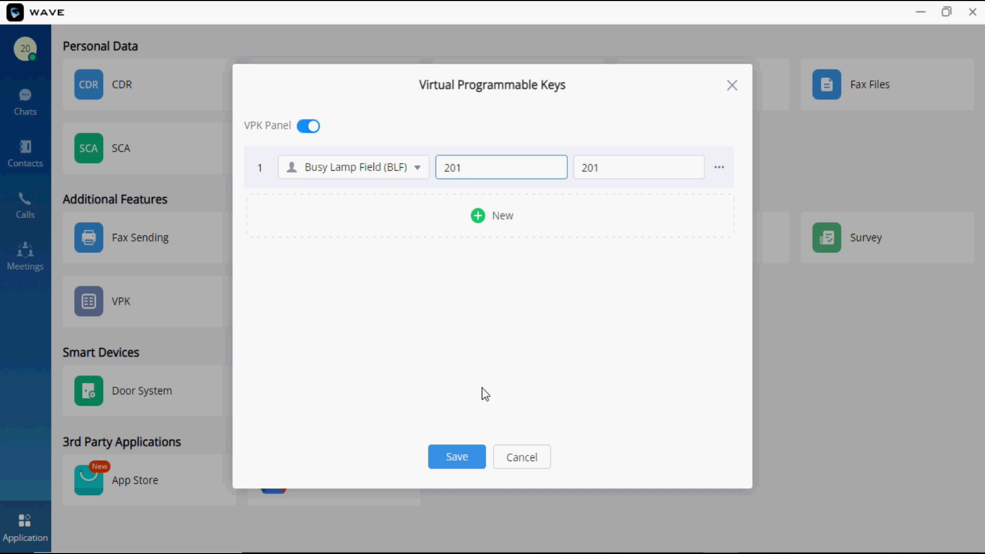
pyautogui.click(465, 463)
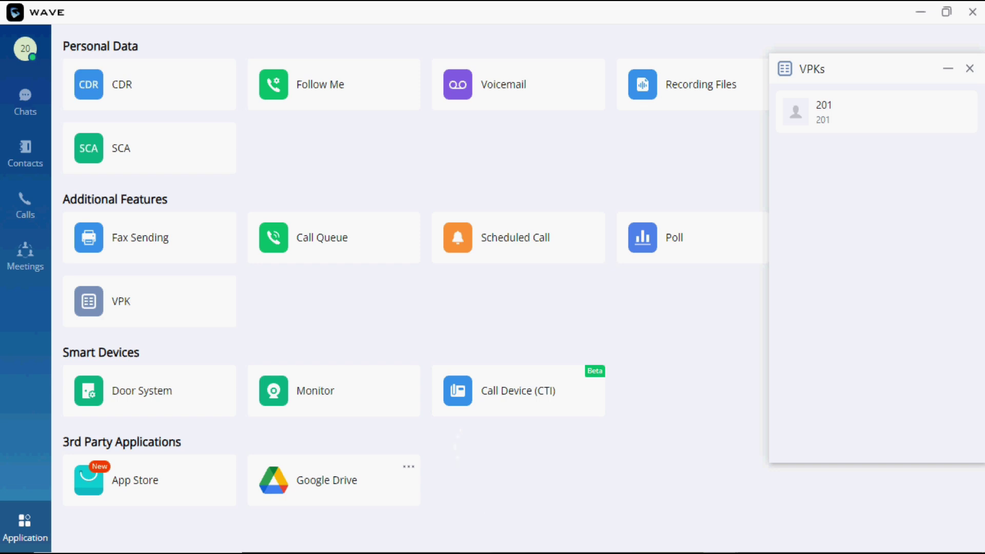
# Return to the browser's GCC6010 Extensions page and close the floating VPKs panel.
pyautogui.hotkey('alt', 'Tab')
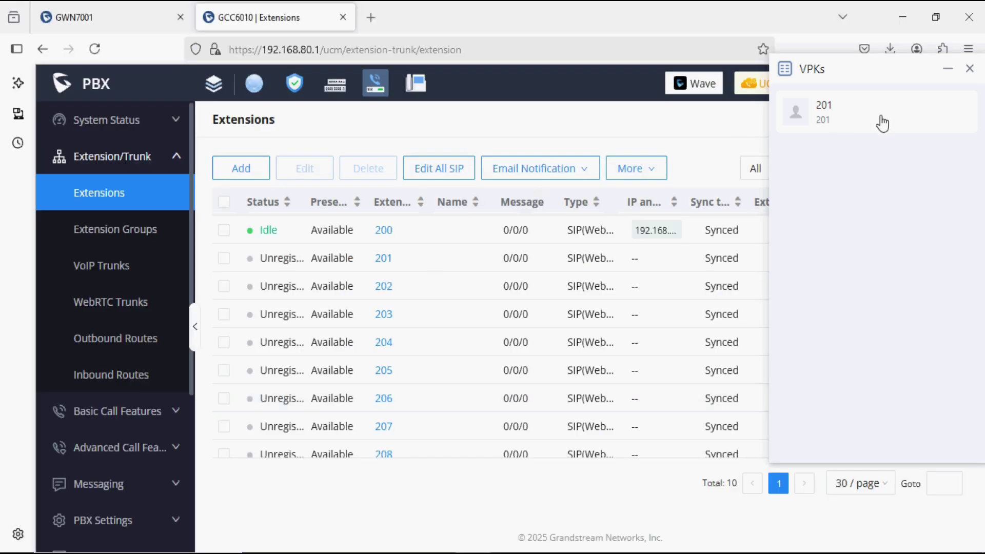
pyautogui.click(948, 69)
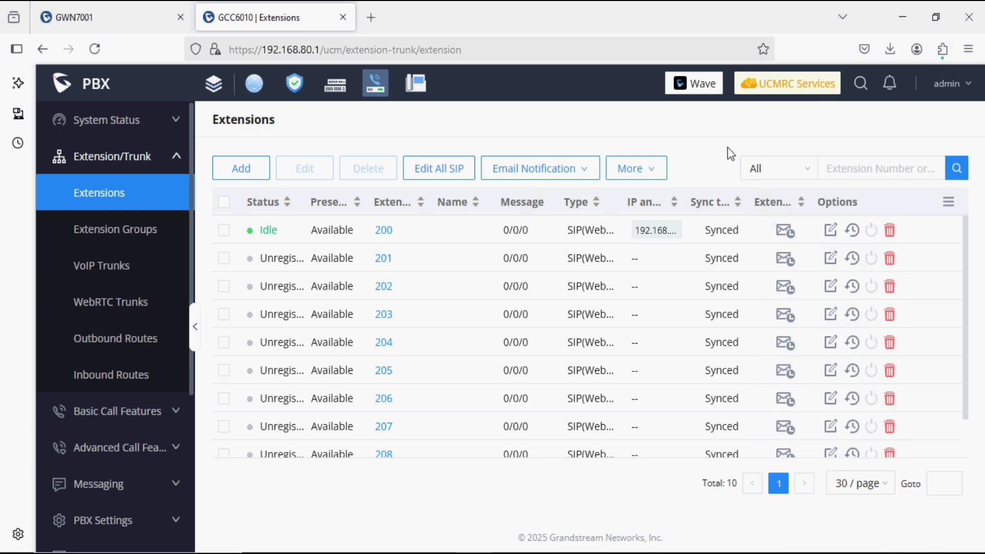